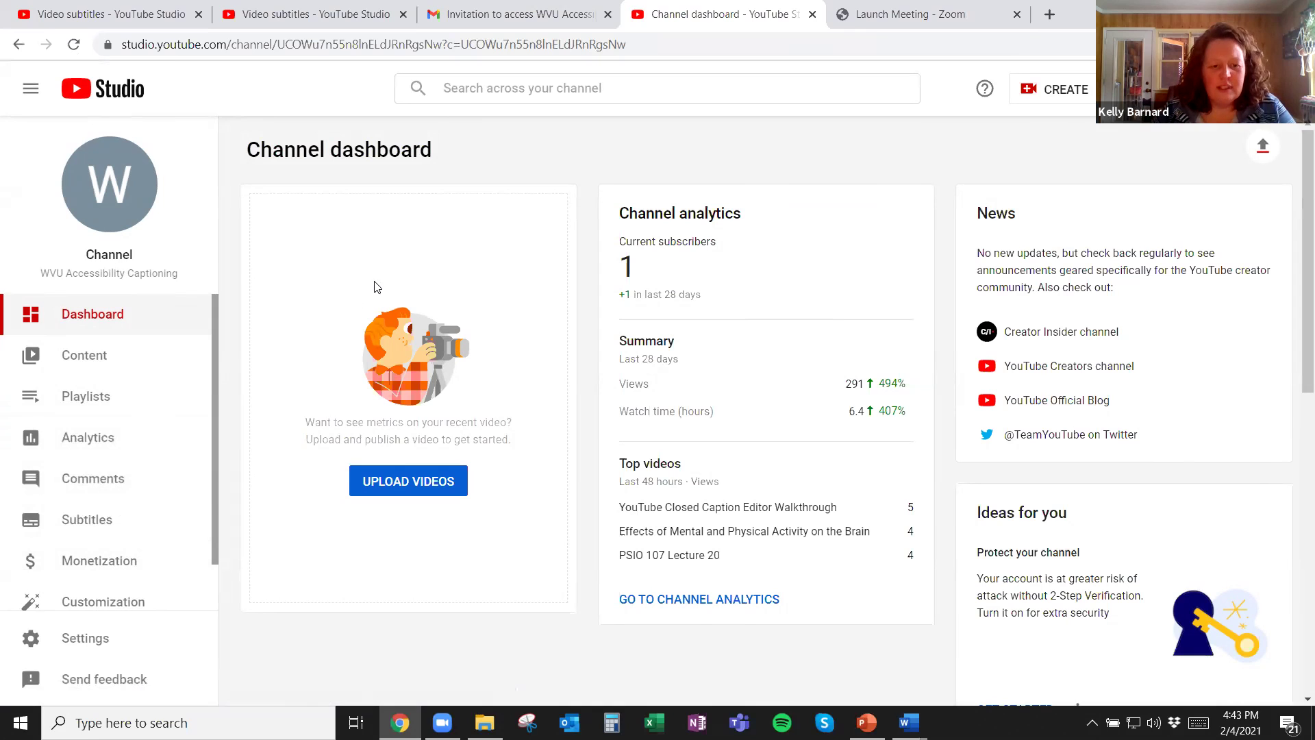
Search the channel for "neuron" and open the subtitles page of the 2 Minute Neuroscience The neuron video
click(470, 99)
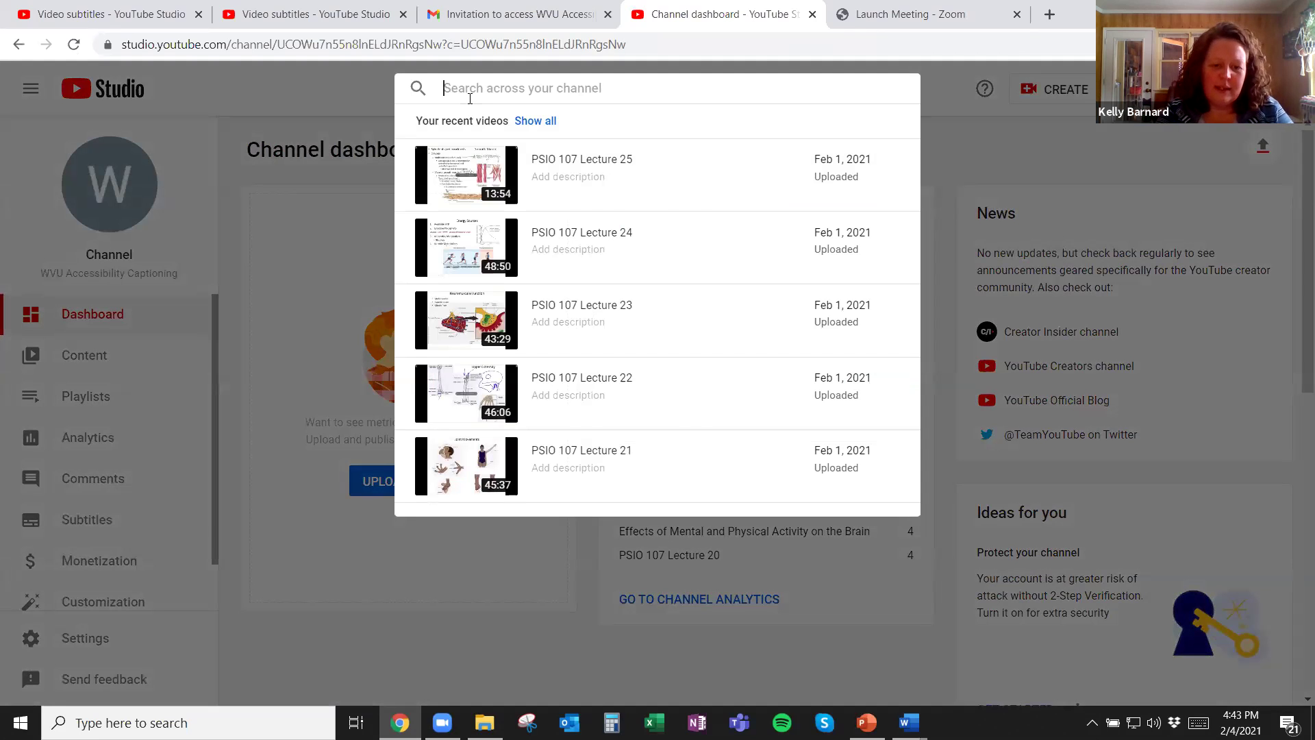
text(n)
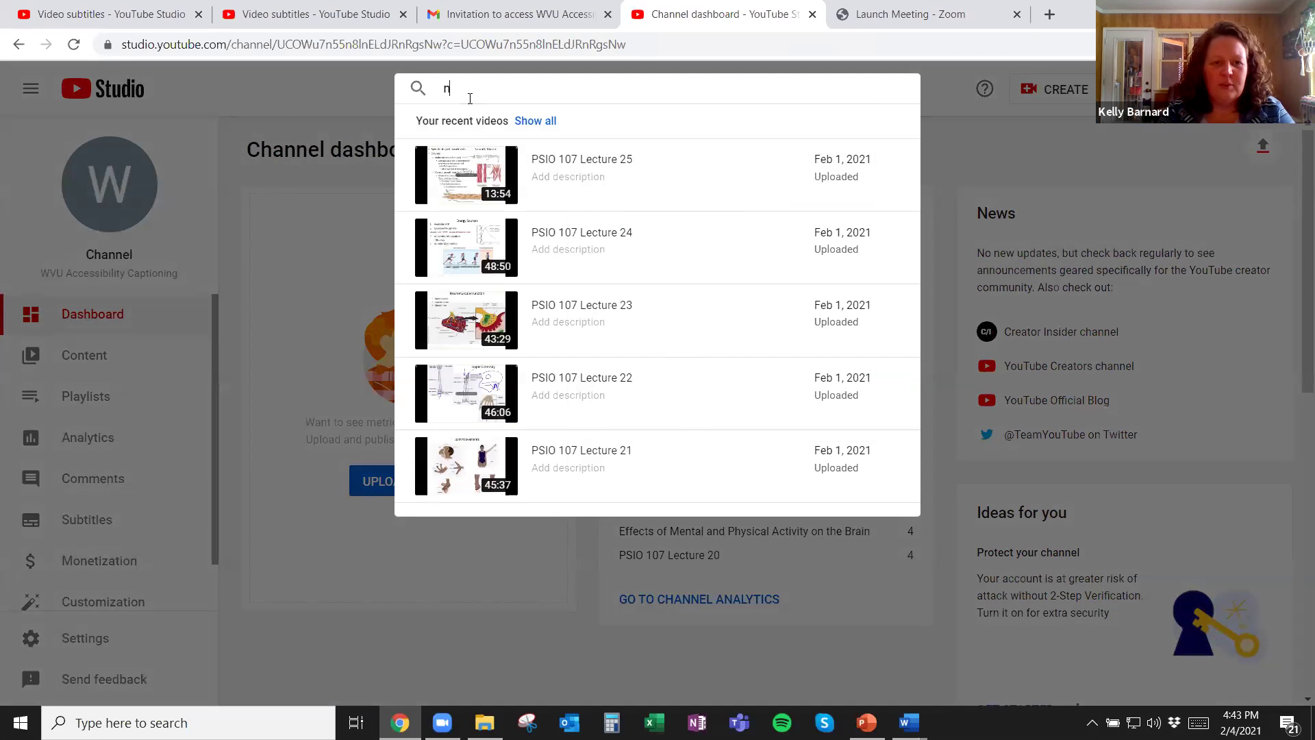
text(euron)
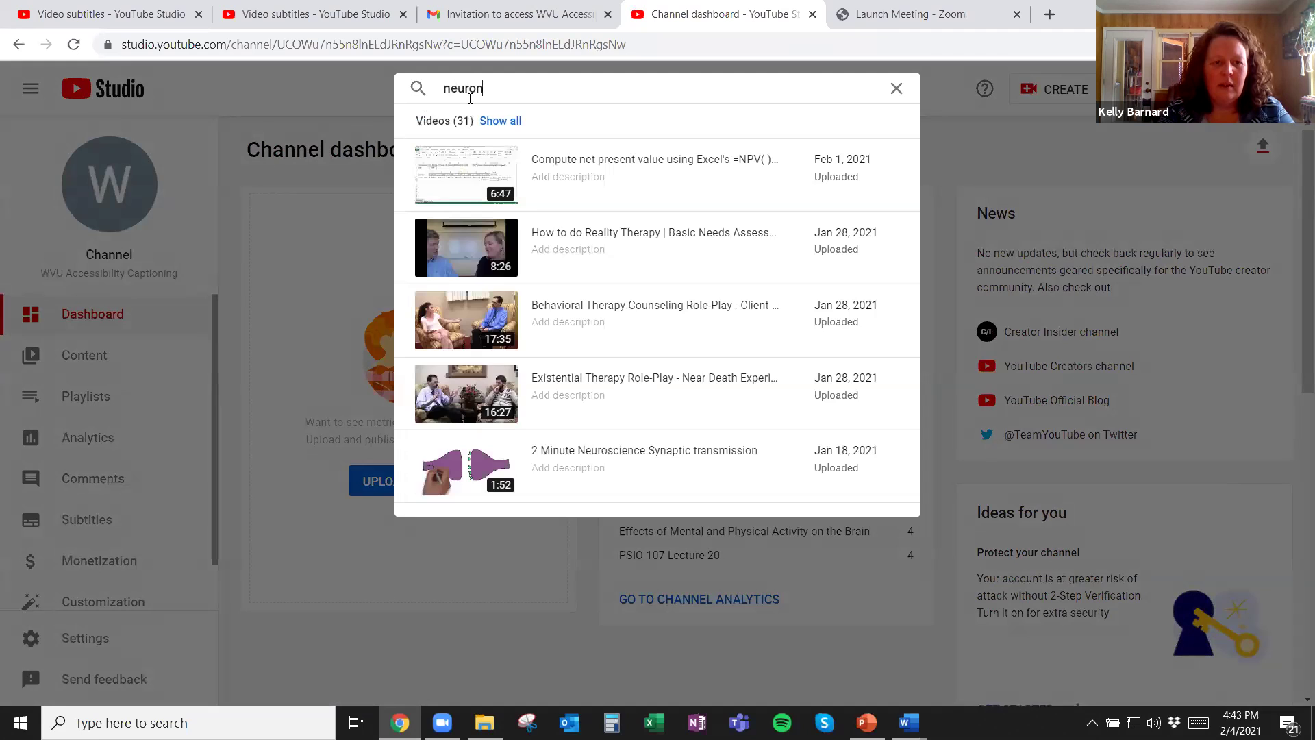
mouse_move(456, 205)
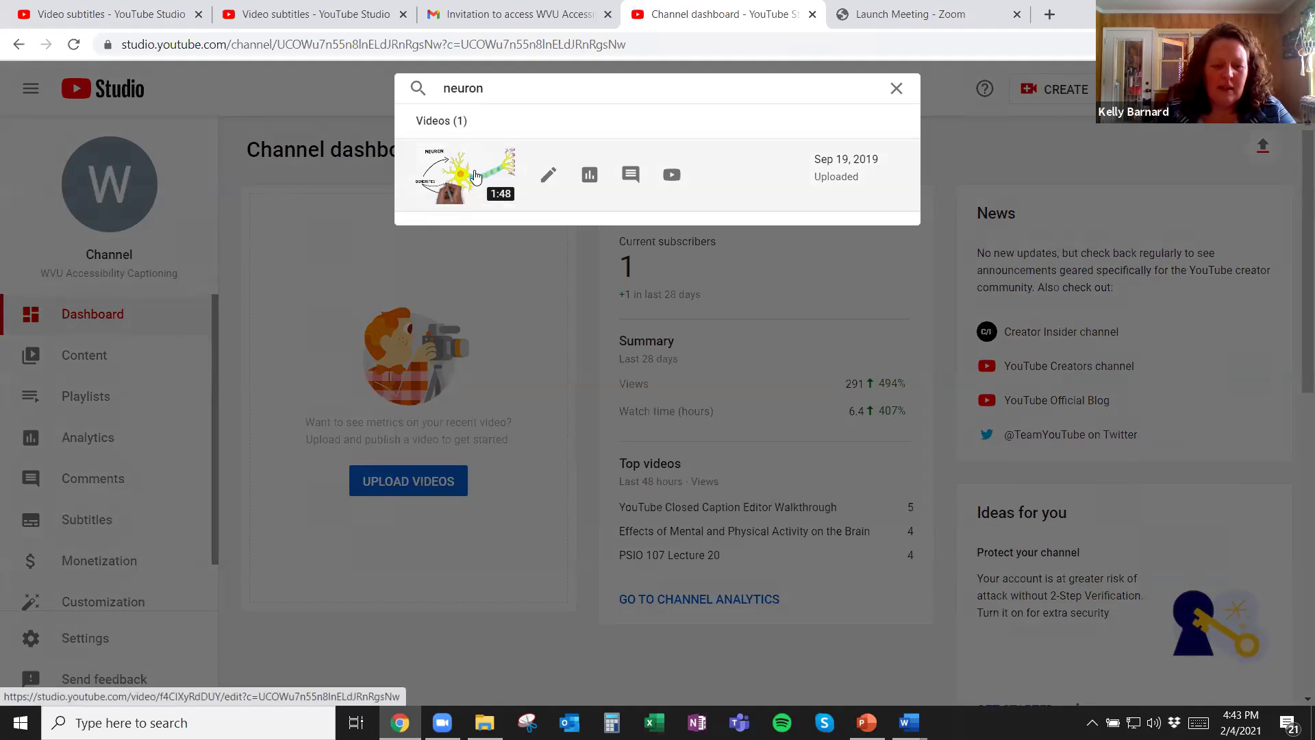
click(569, 205)
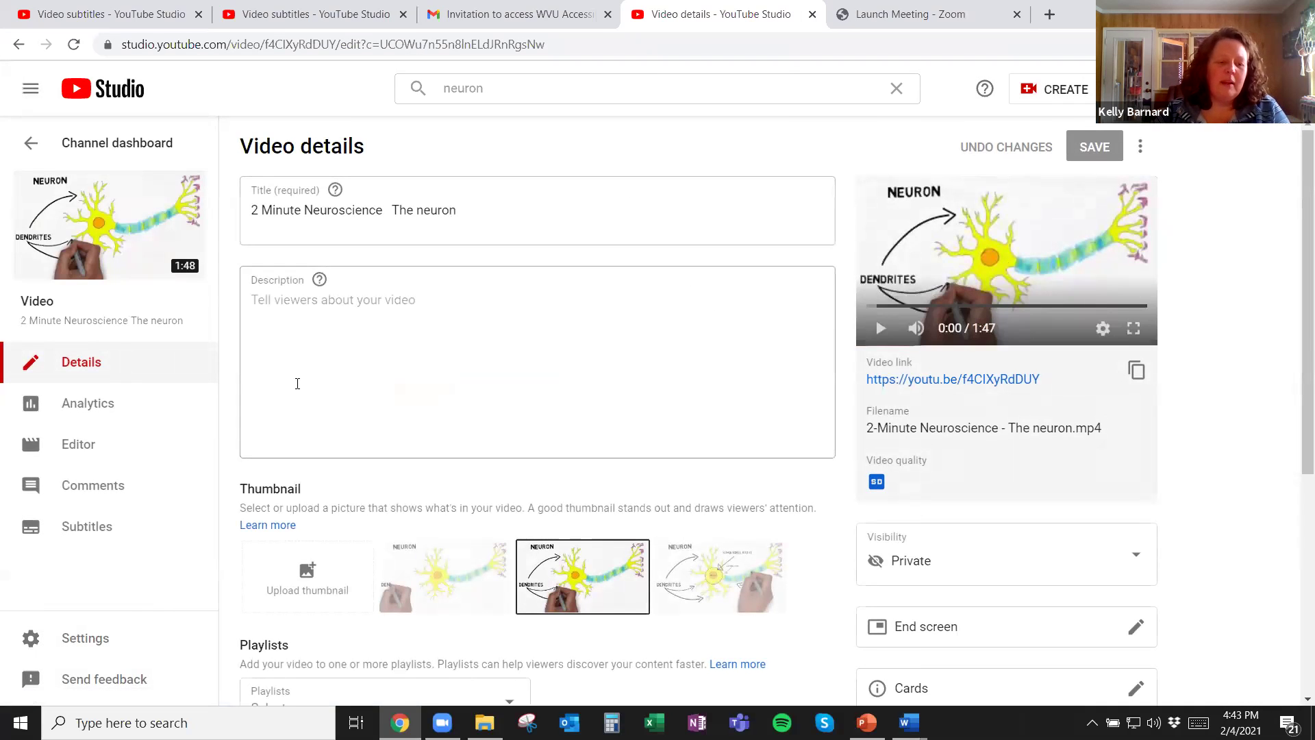
click(98, 538)
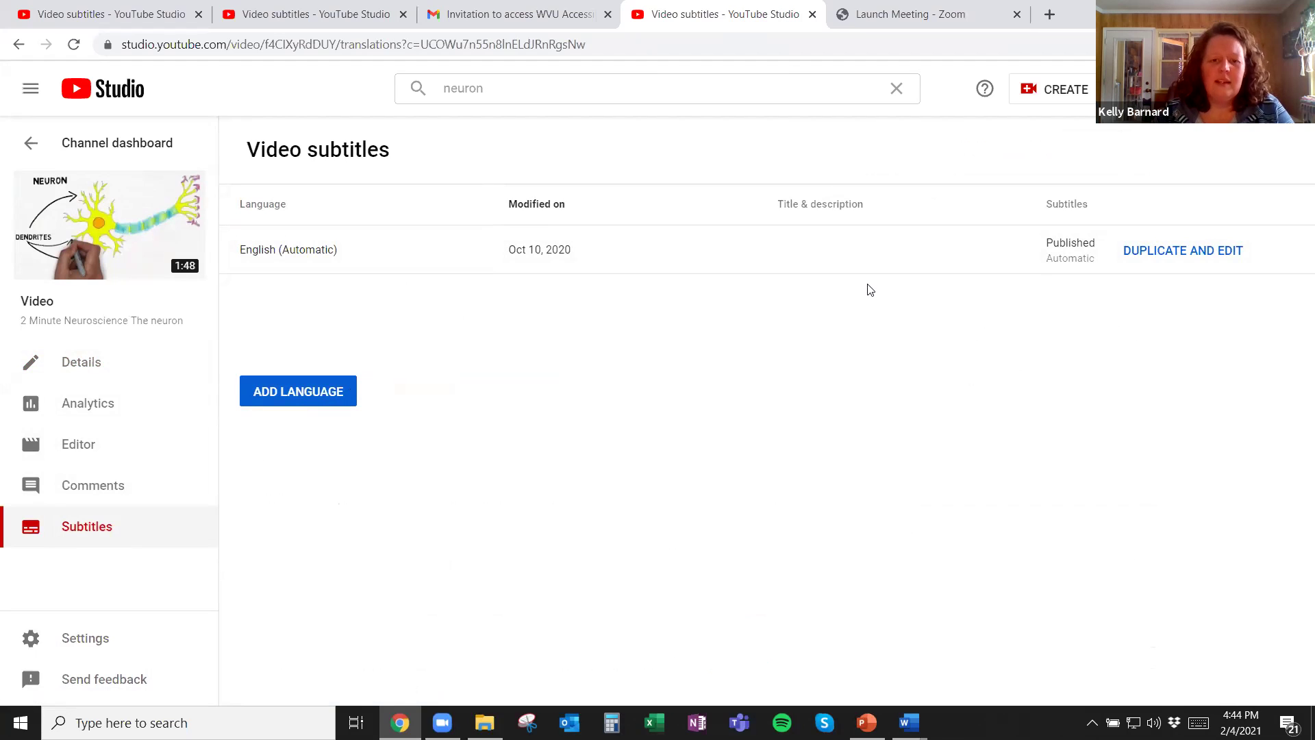
Add English as a subtitle language for the video
click(339, 403)
scroll(461, 441, down, 5)
scroll(461, 443, down, 7)
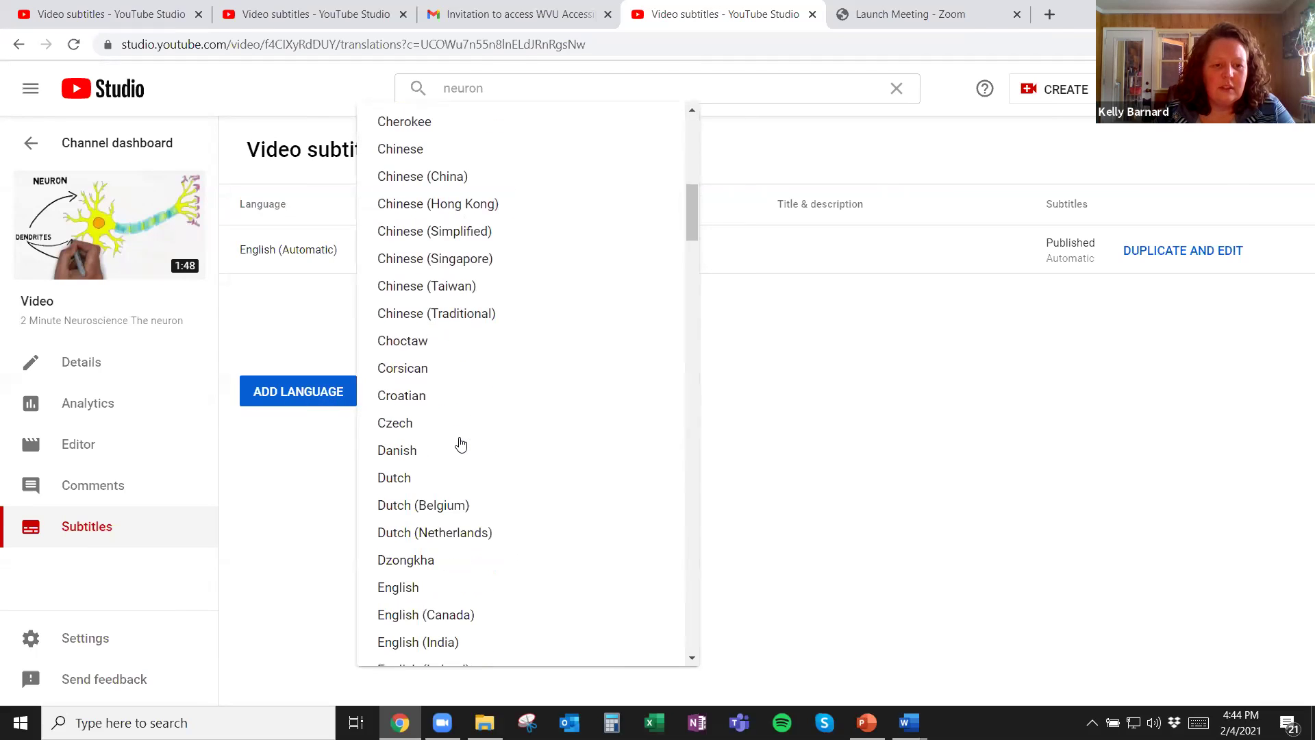
click(416, 419)
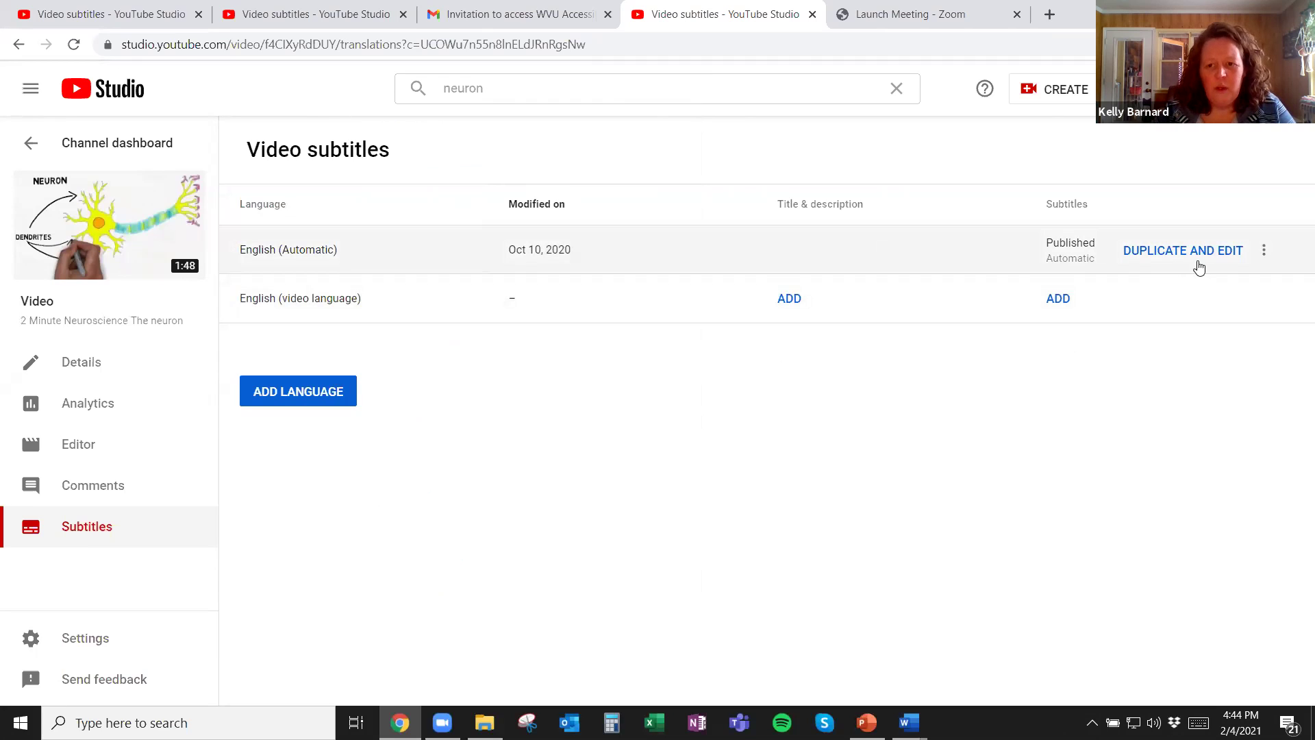
Delete the automatic English captions from the video
click(1263, 253)
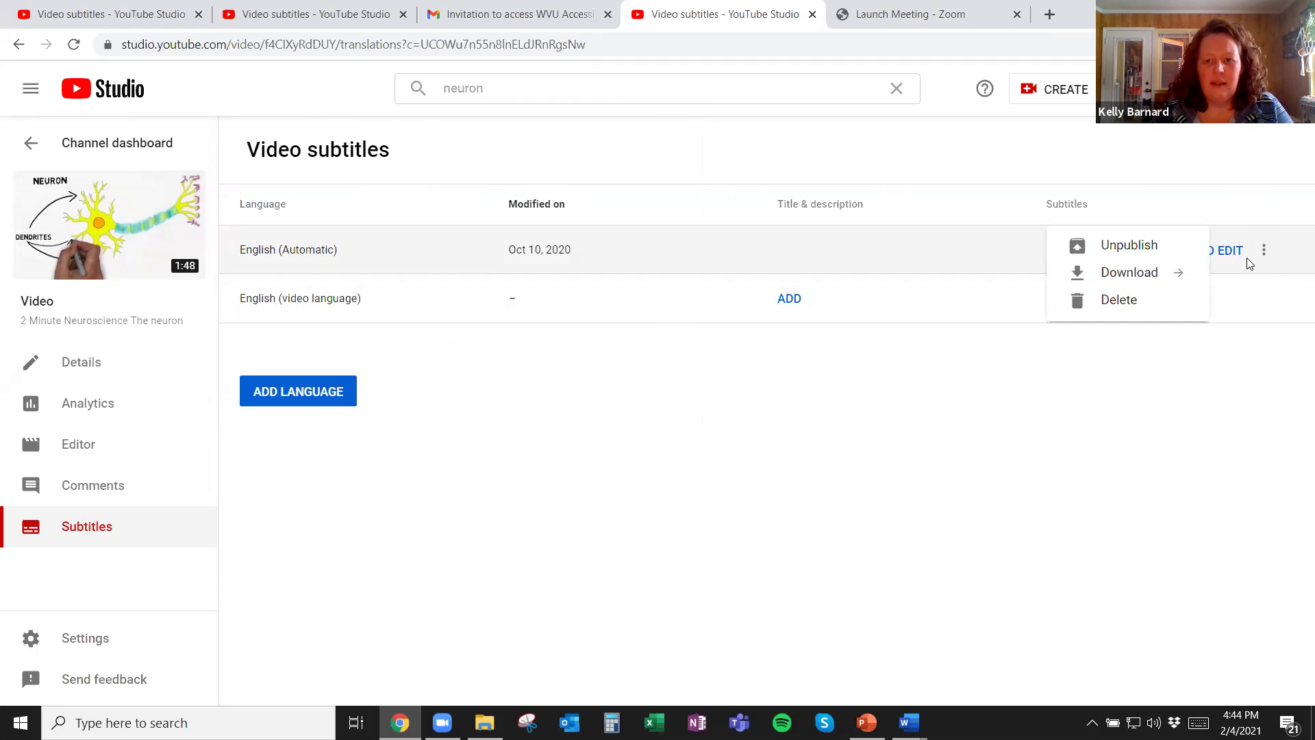
click(1265, 252)
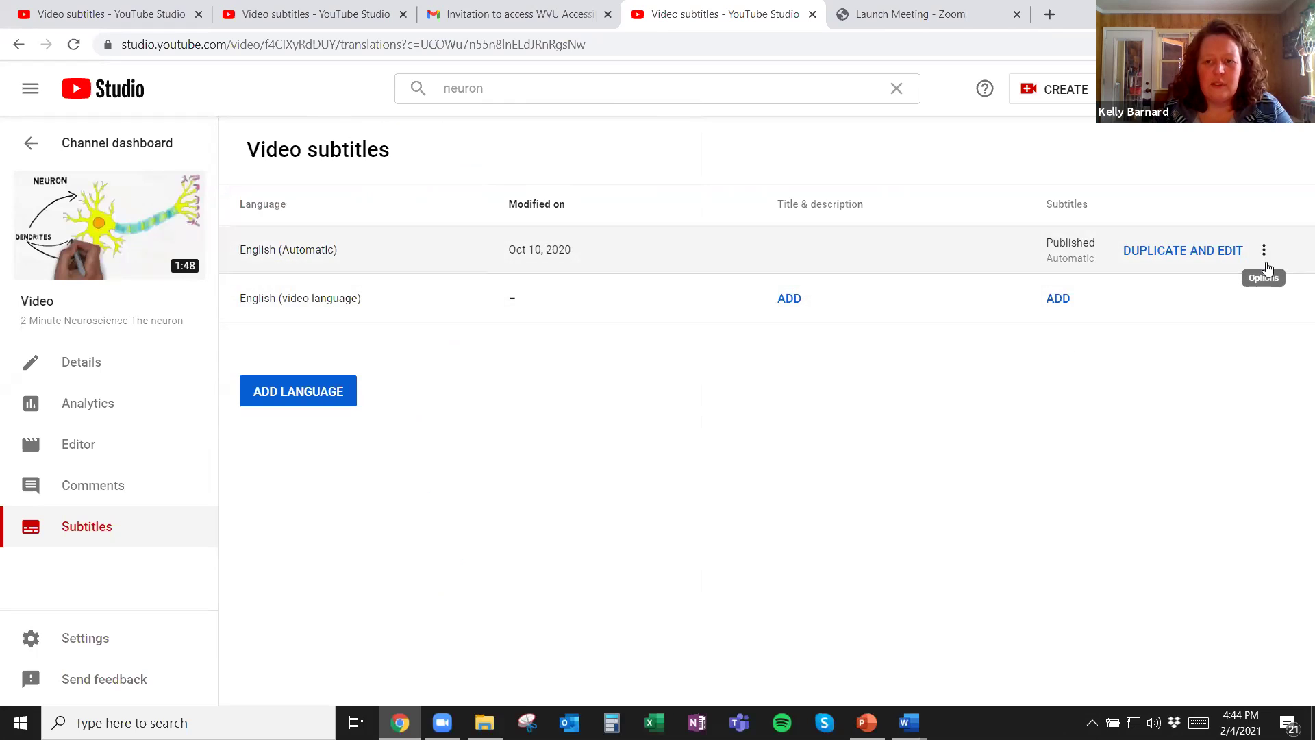
click(1264, 253)
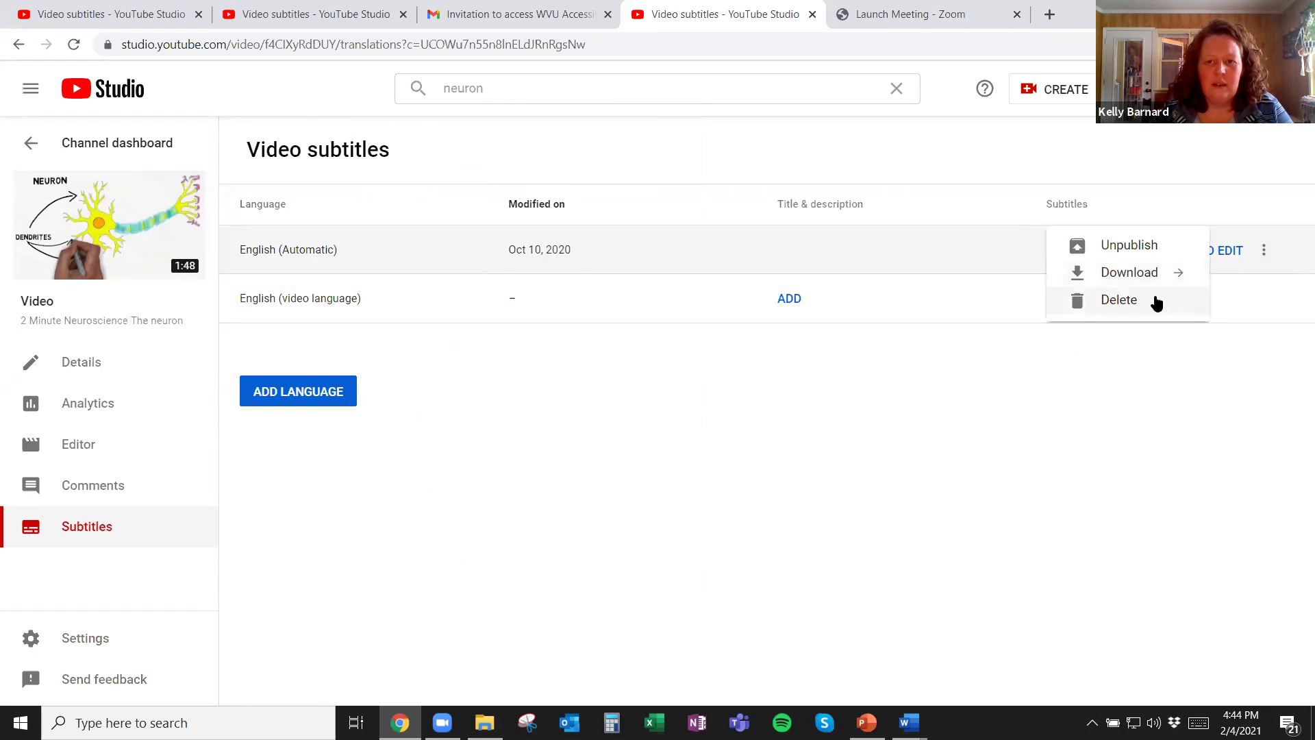
click(1119, 300)
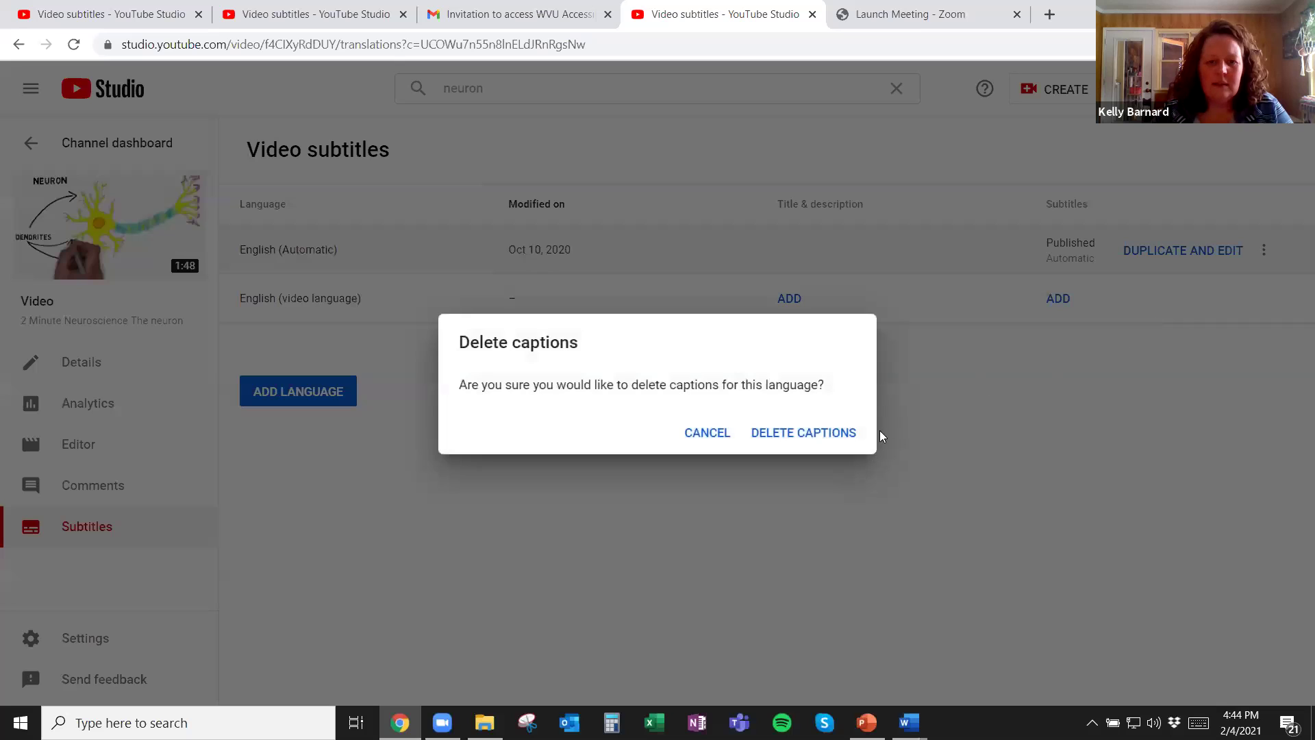
click(797, 437)
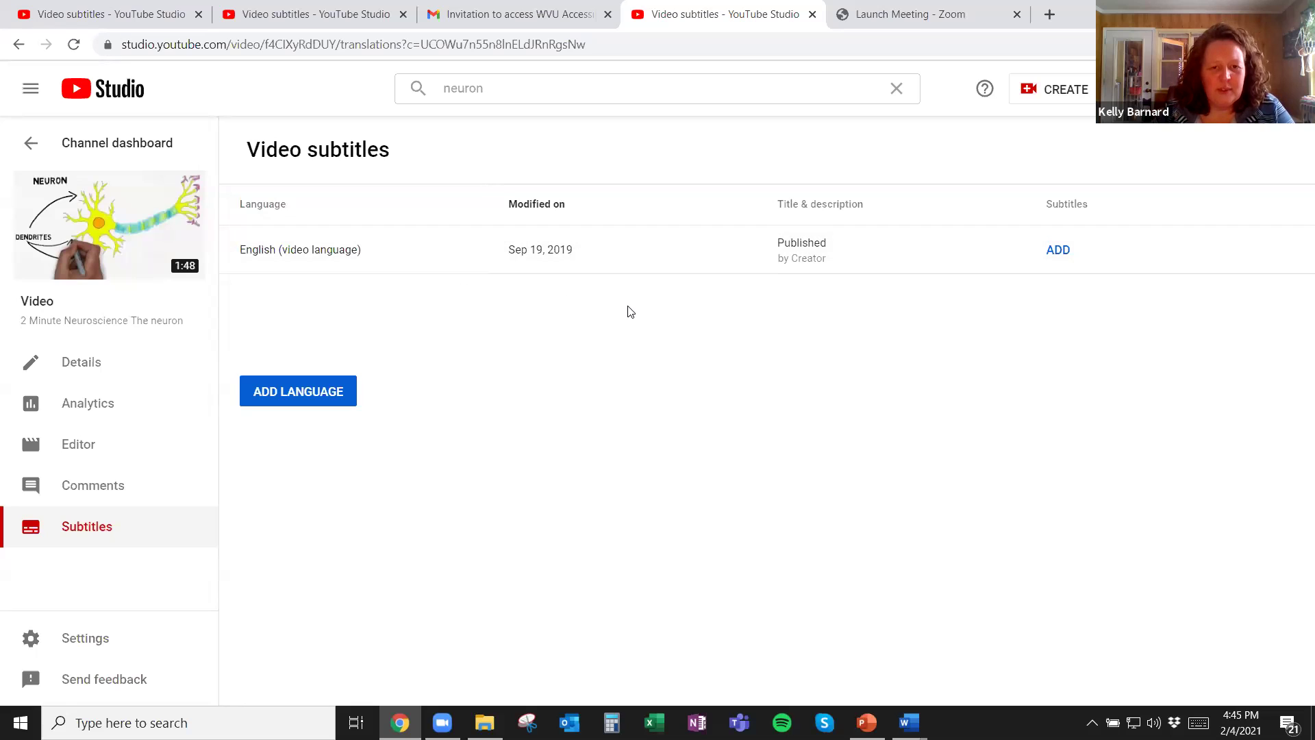
Add English captions with Auto-sync, copying the whole transcript from the Word document 2 Minute Neuron Broken.docx into the caption text
click(1064, 253)
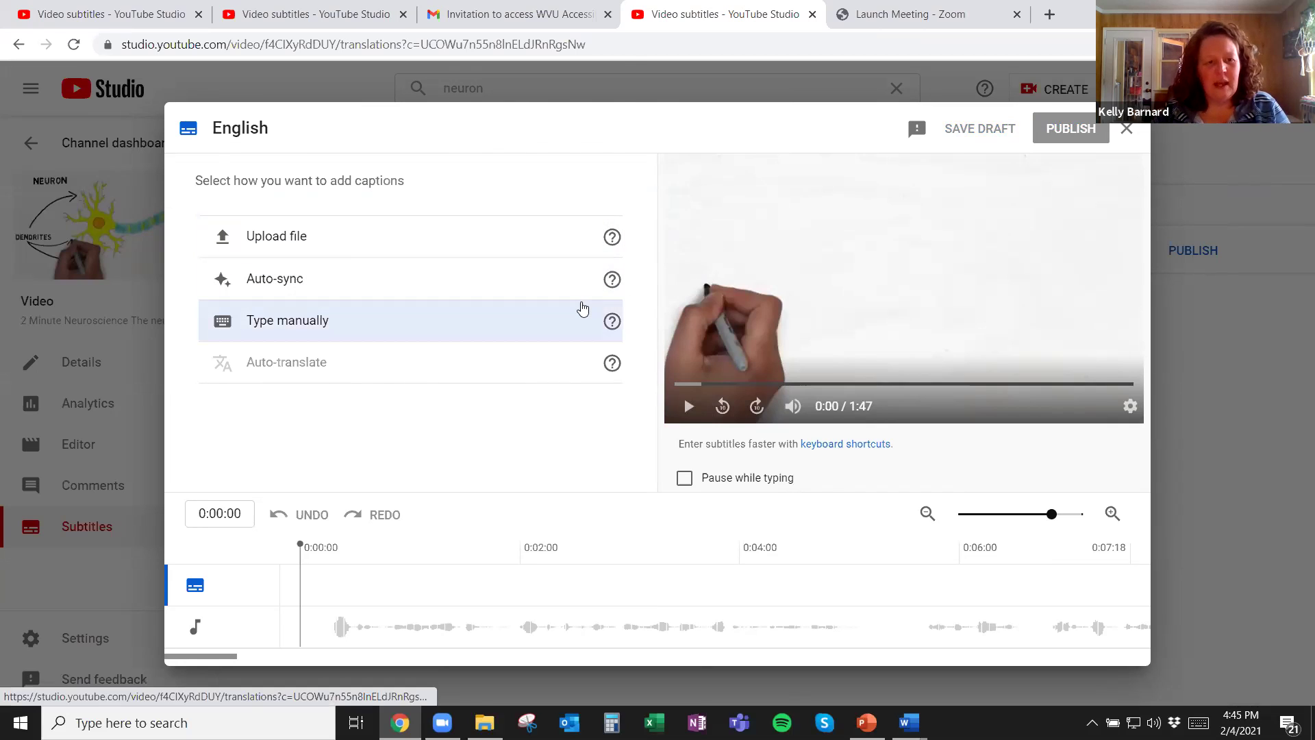
click(315, 297)
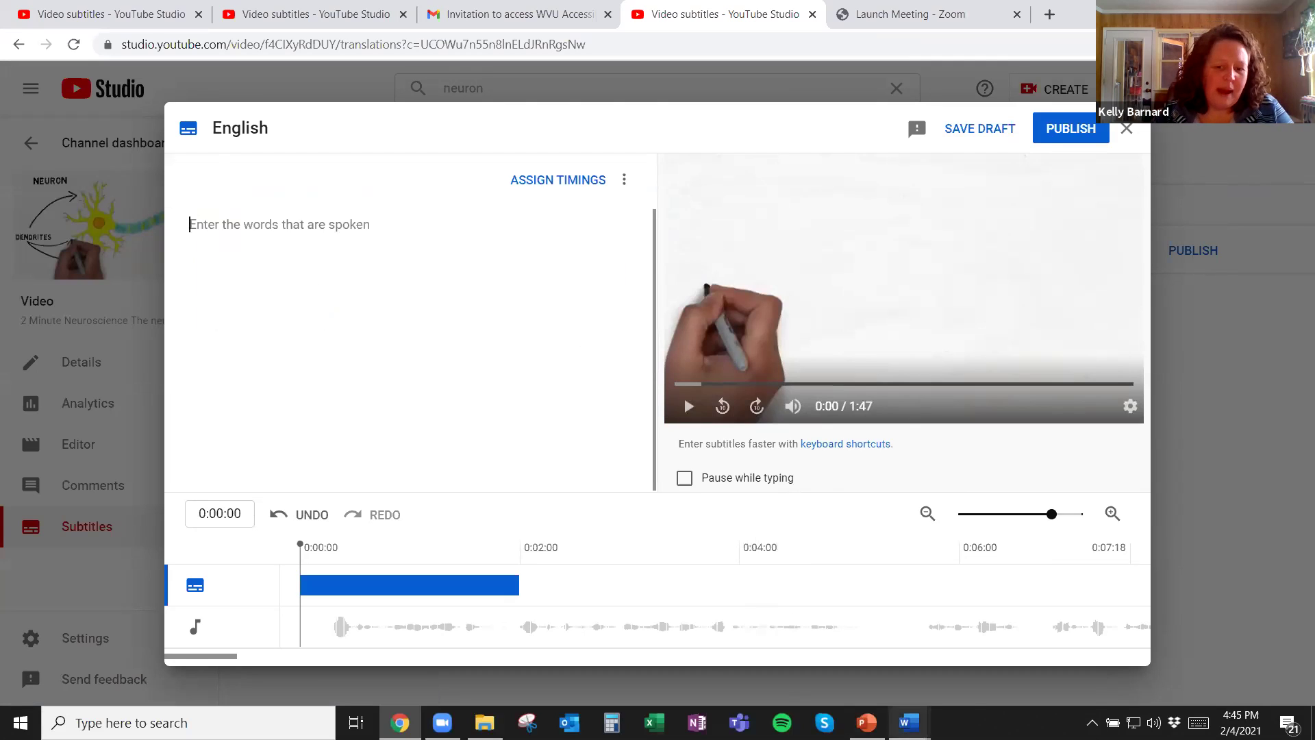
mouse_move(909, 722)
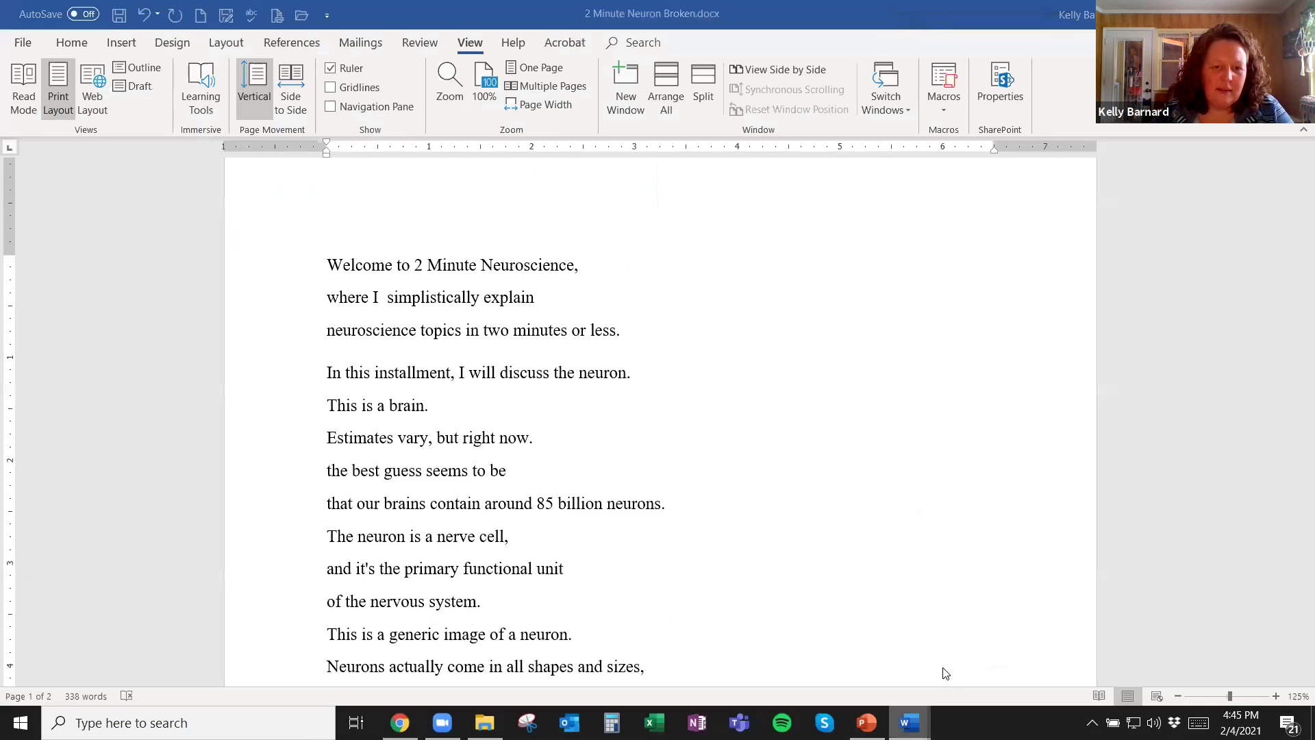
click(1002, 650)
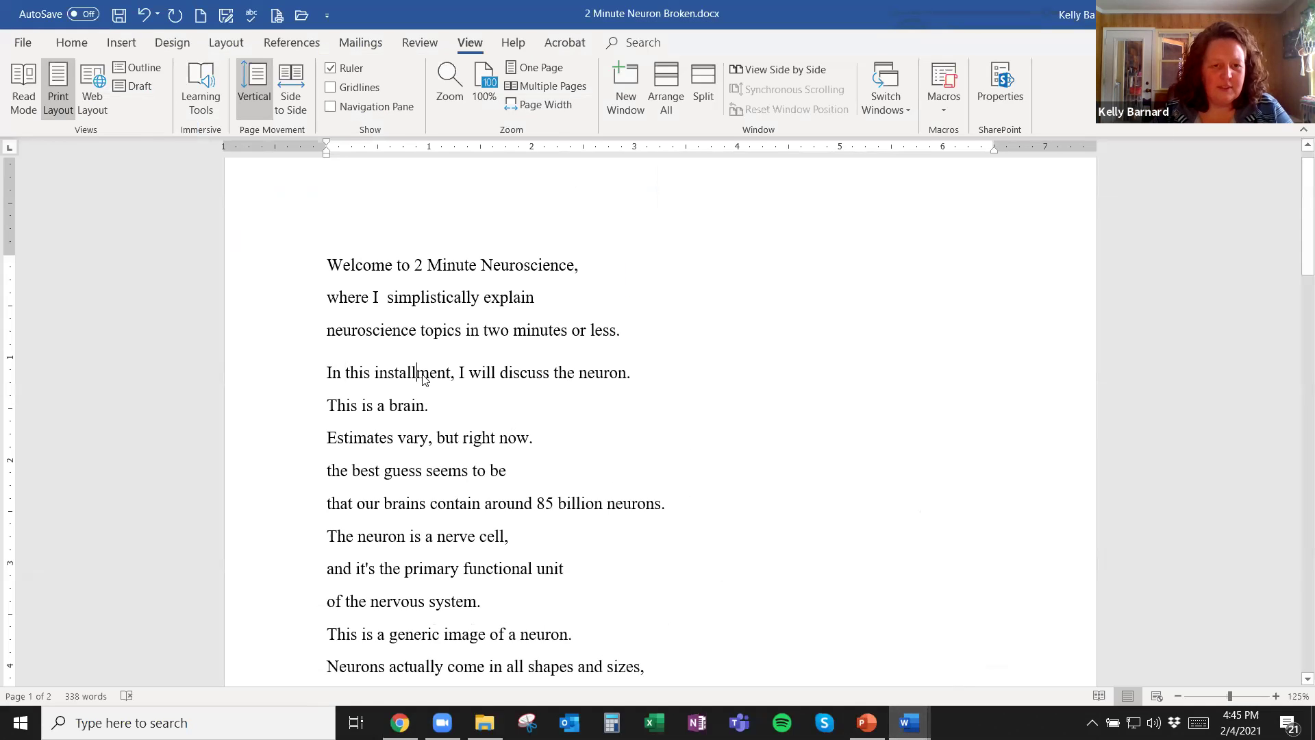
key(ctrl+a)
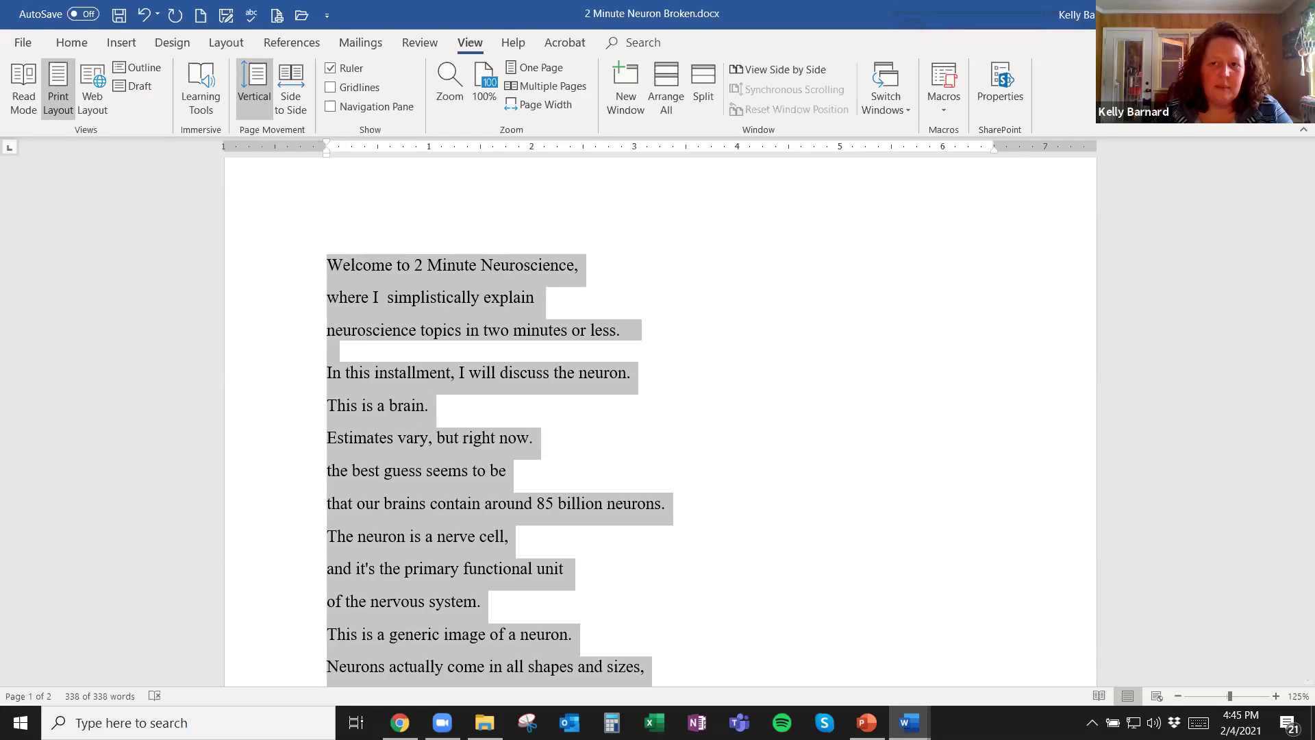
key(alt+Tab)
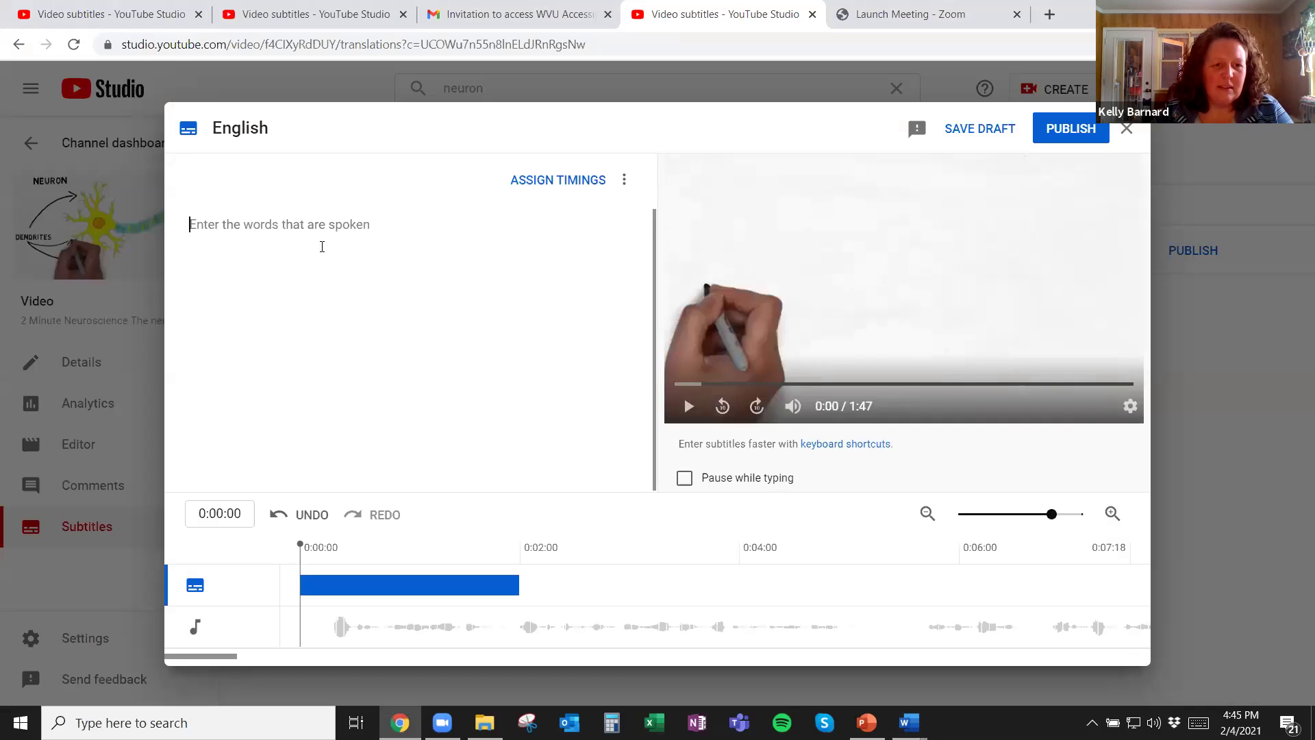
key(ctrl+v)
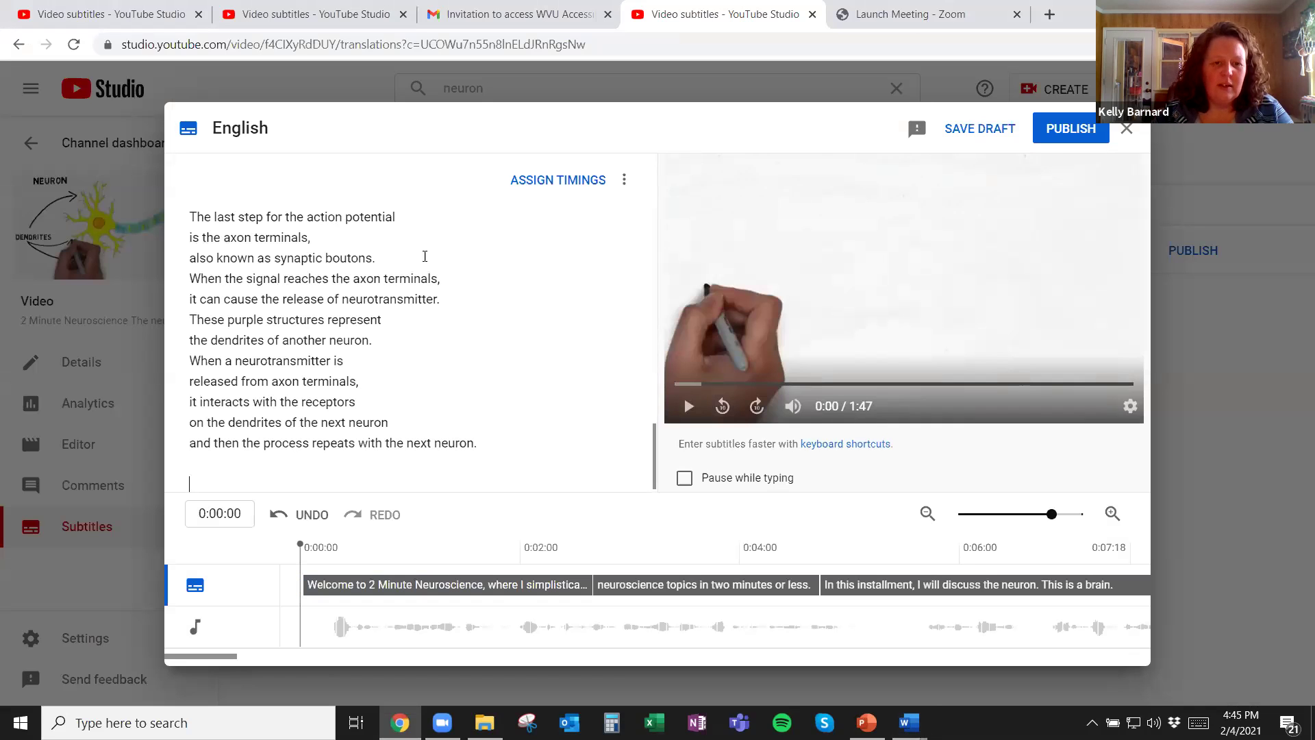
Remove the blank line before "In this installment, I will discuss the neuron." in the caption text
scroll(433, 370, up, 10)
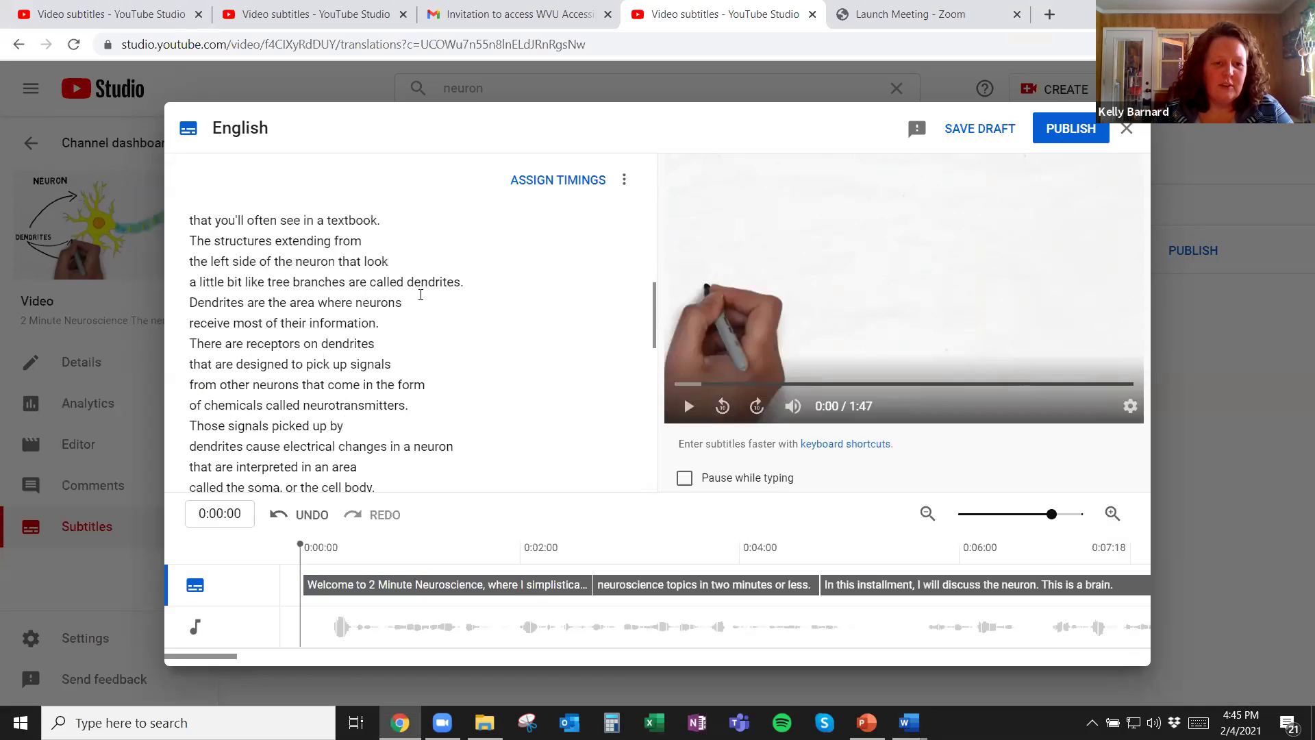
scroll(422, 364, up, 10)
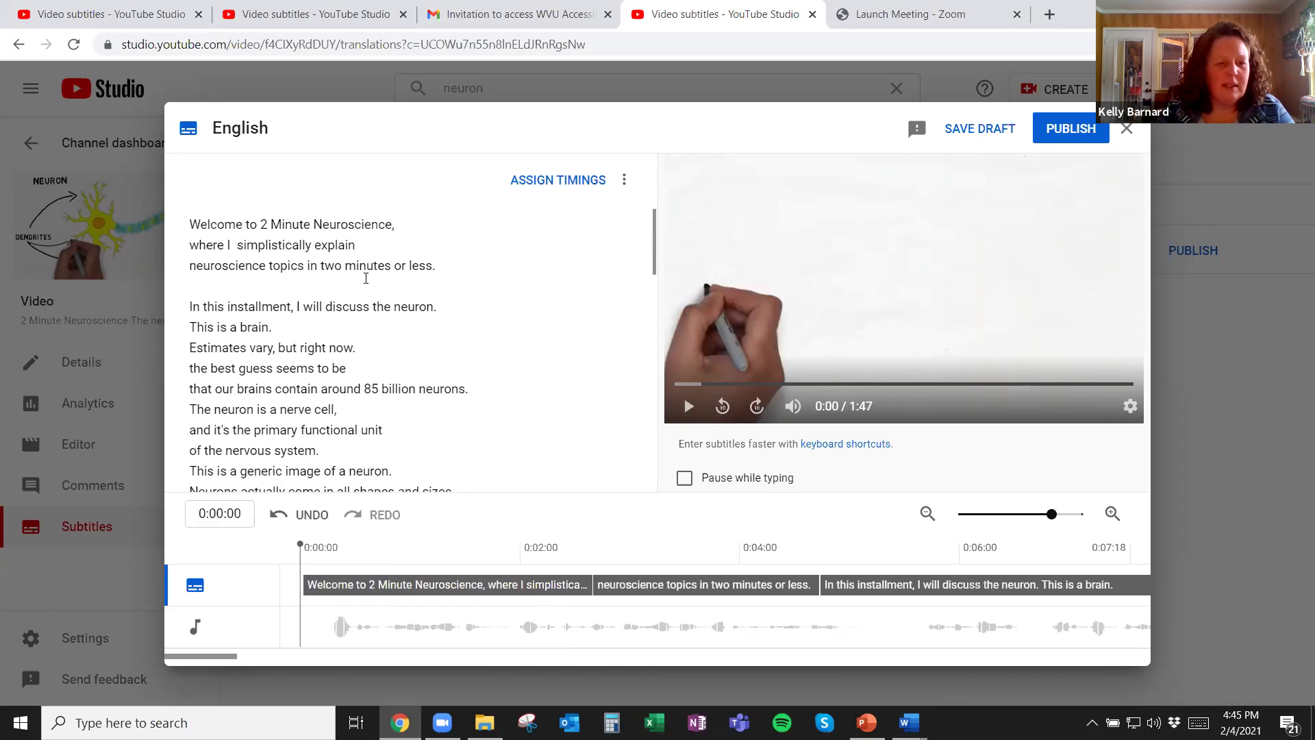
key(Delete)
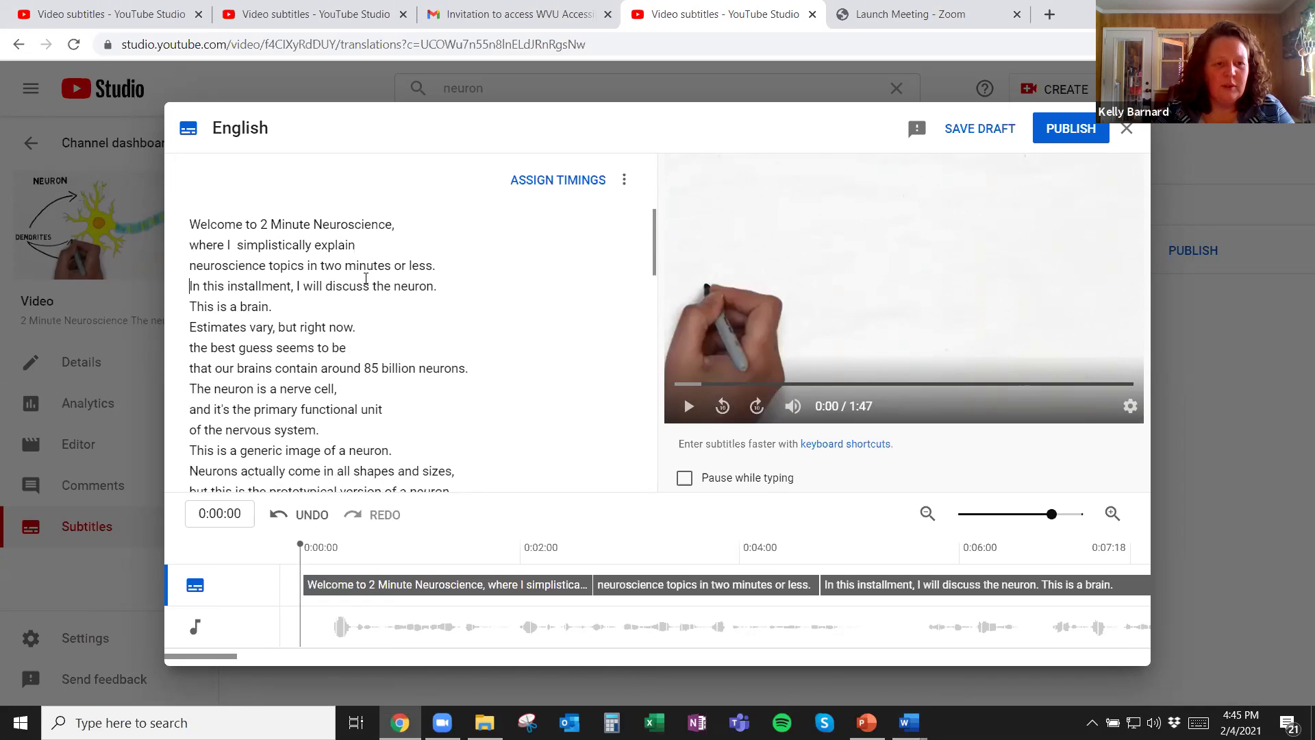
Review the line breaks in the transcript and assign timings to the captions
scroll(411, 295, down, 6)
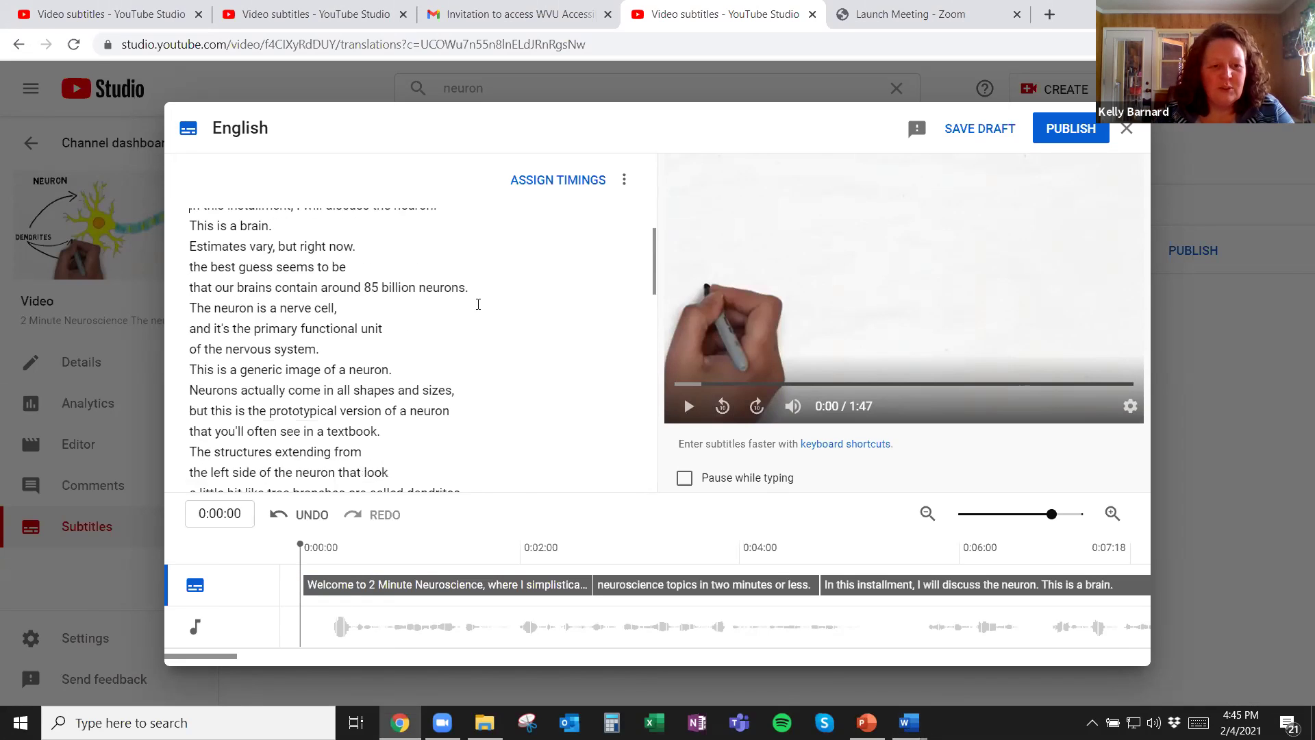
scroll(478, 304, down, 5)
scroll(425, 274, up, 12)
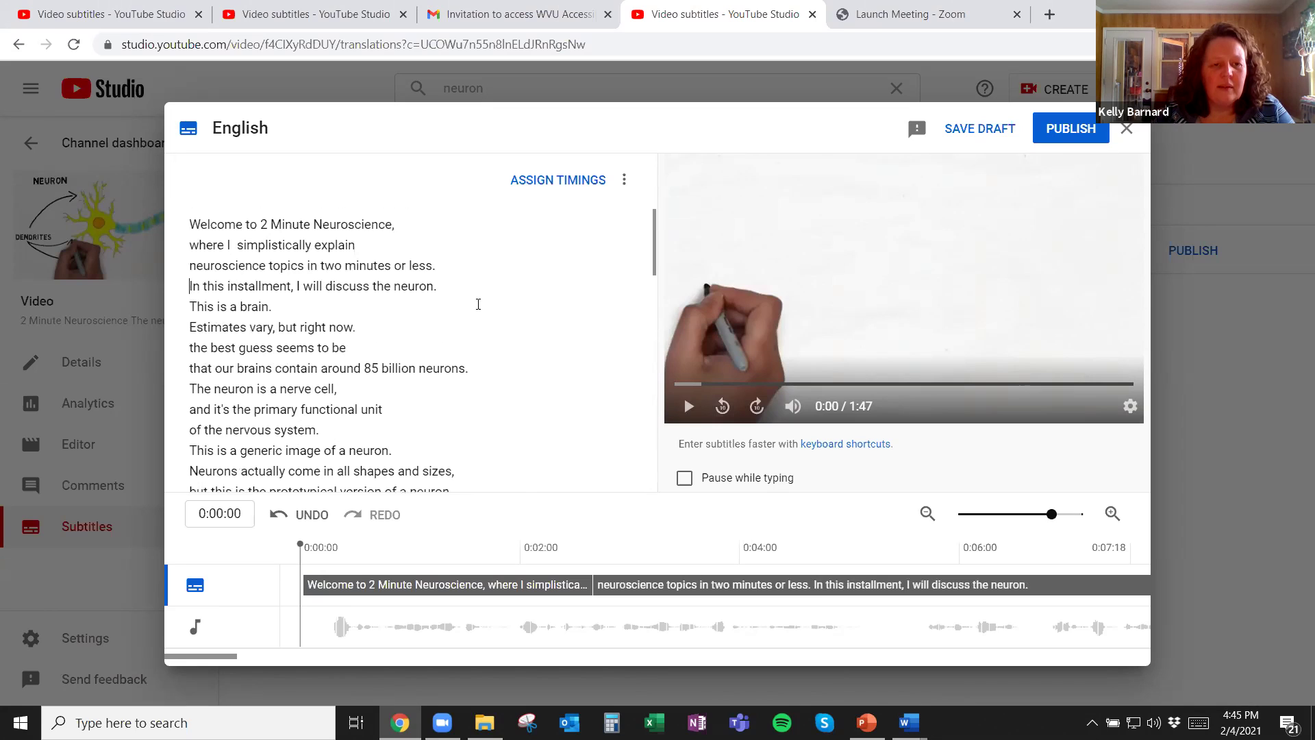
click(562, 181)
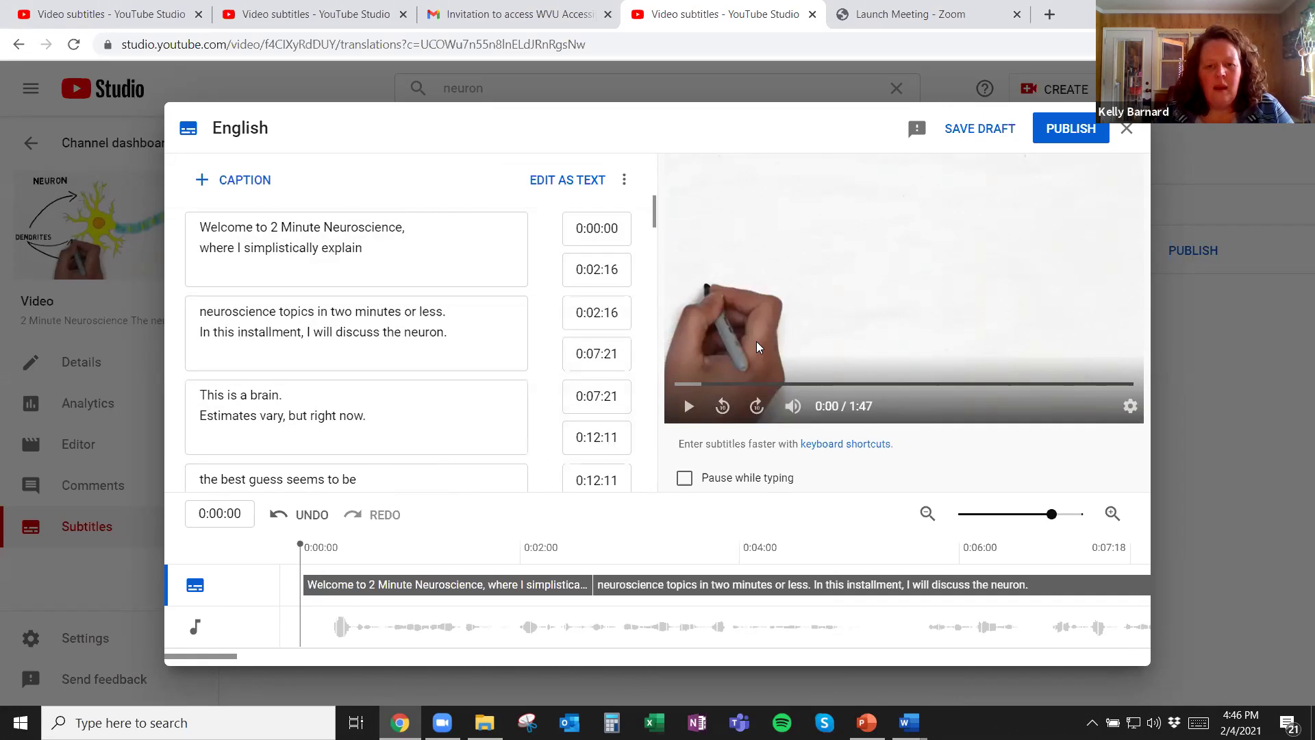
click(990, 137)
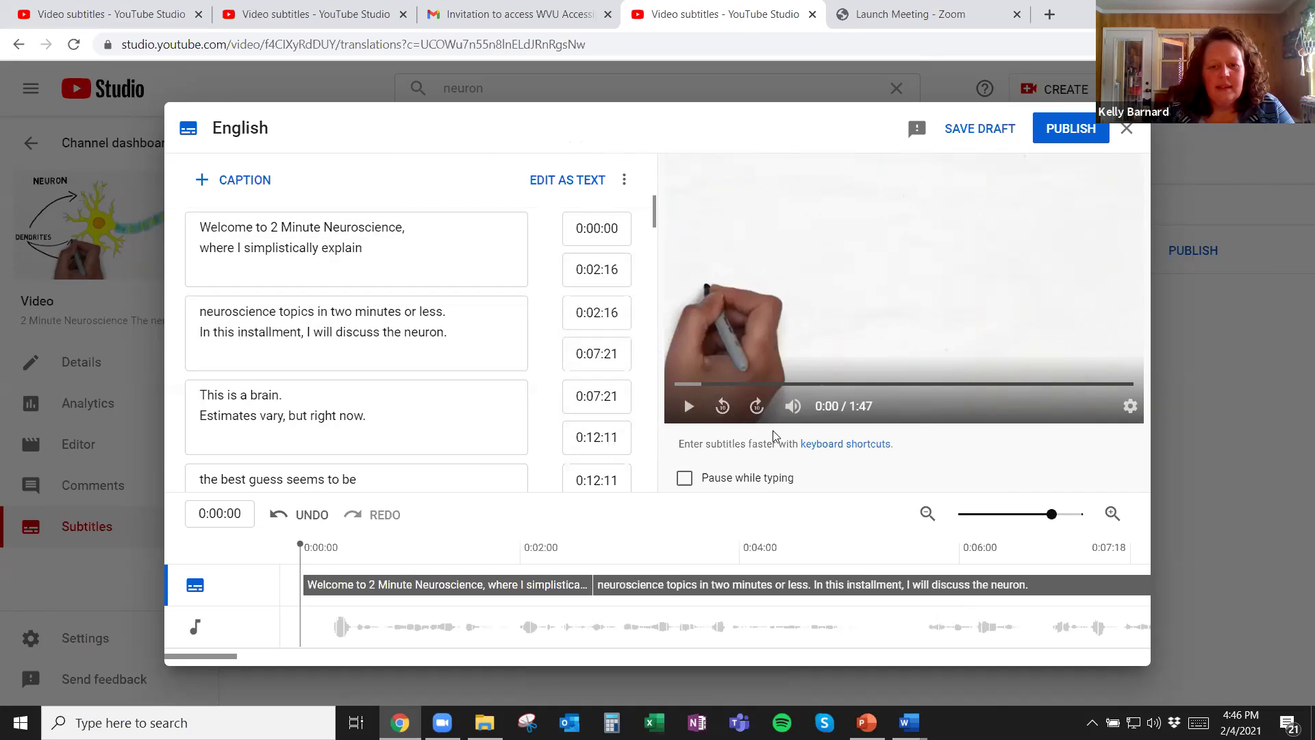
Play the opening of the video with the first caption, pause it, and lower the playback volume to about half
click(690, 410)
click(689, 409)
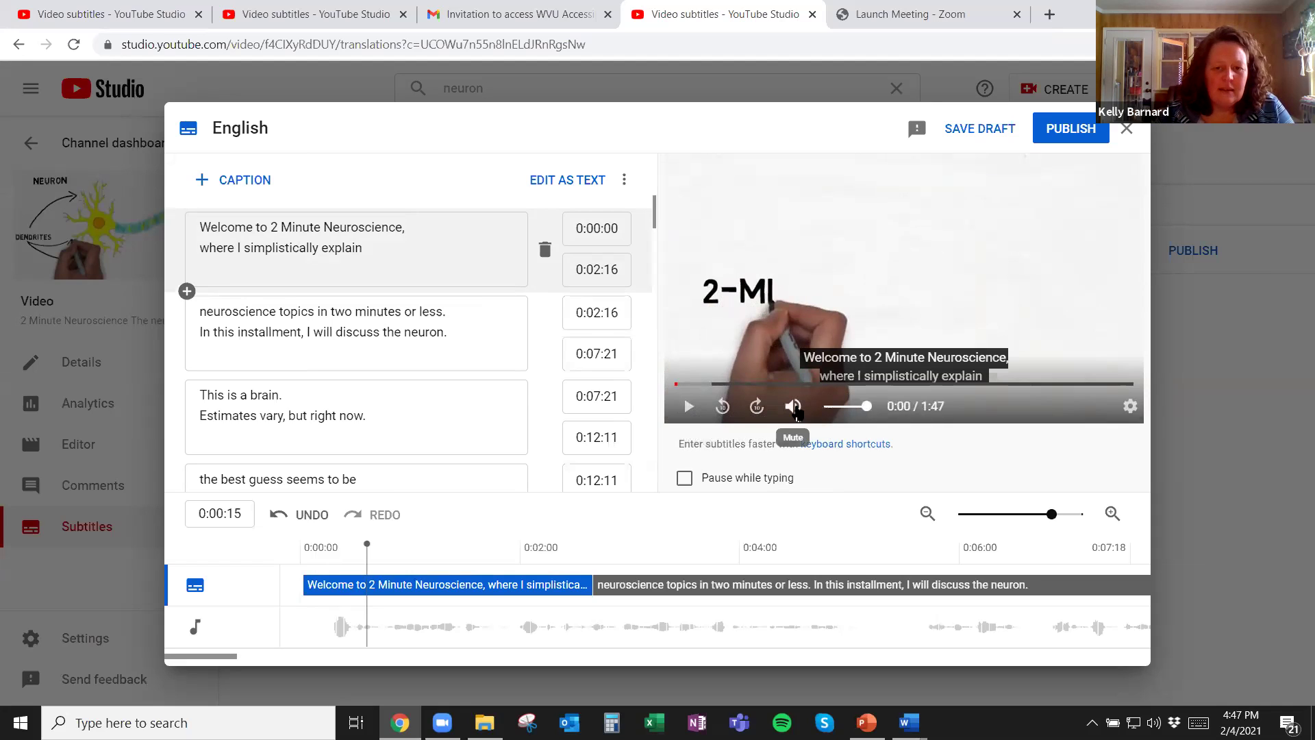
click(843, 402)
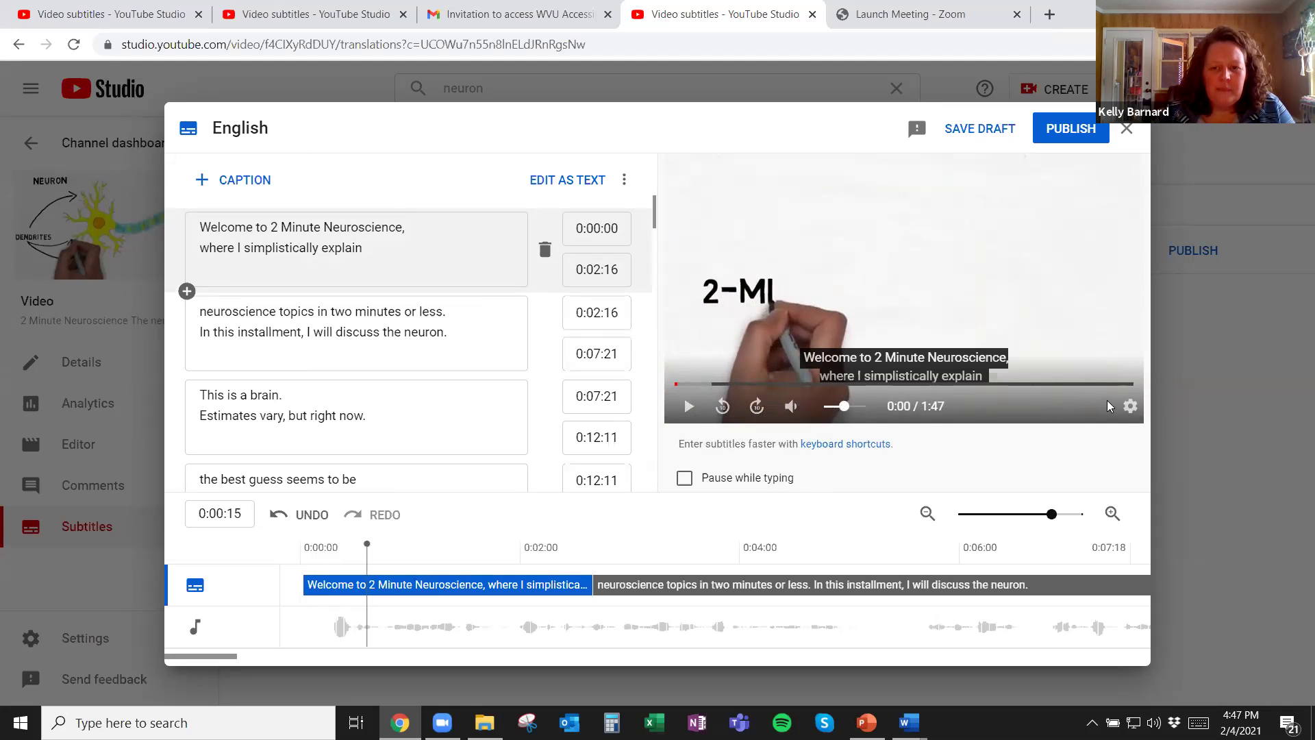
Examine the available playback speeds for the caption preview, keeping the speed at Normal
click(1130, 405)
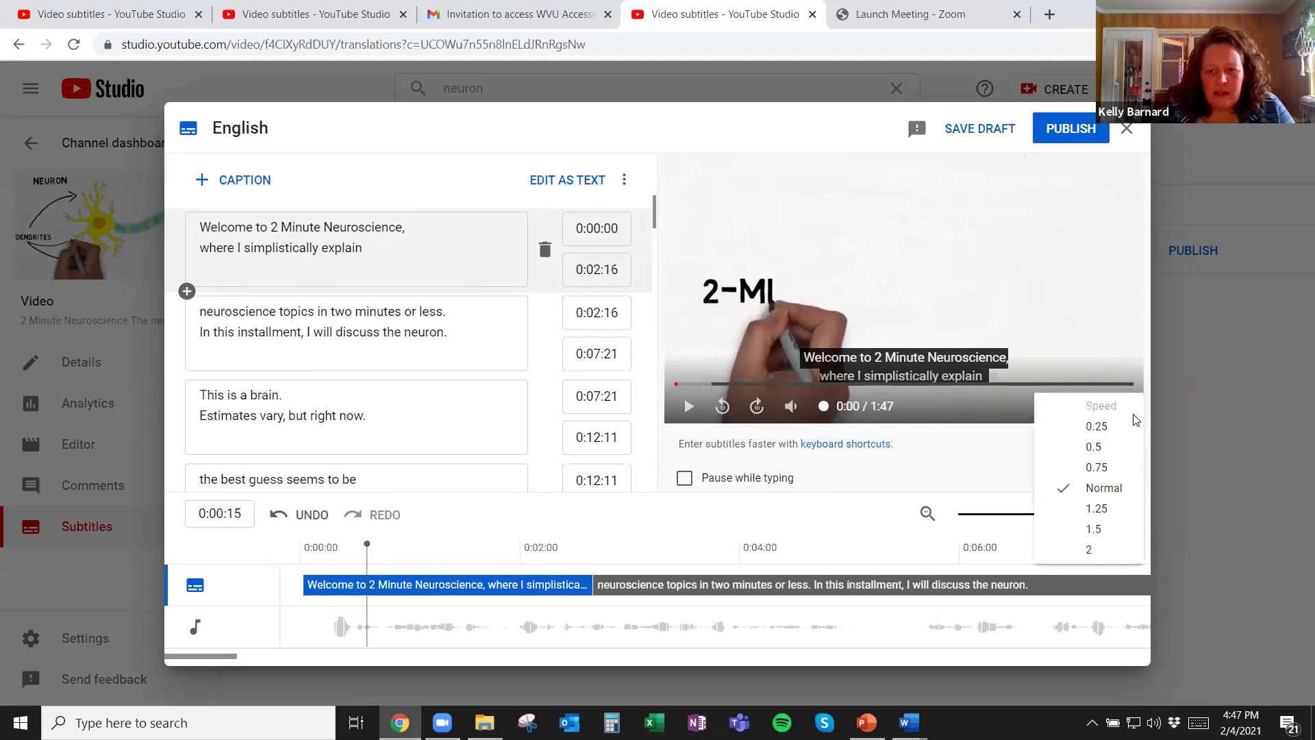
click(1019, 457)
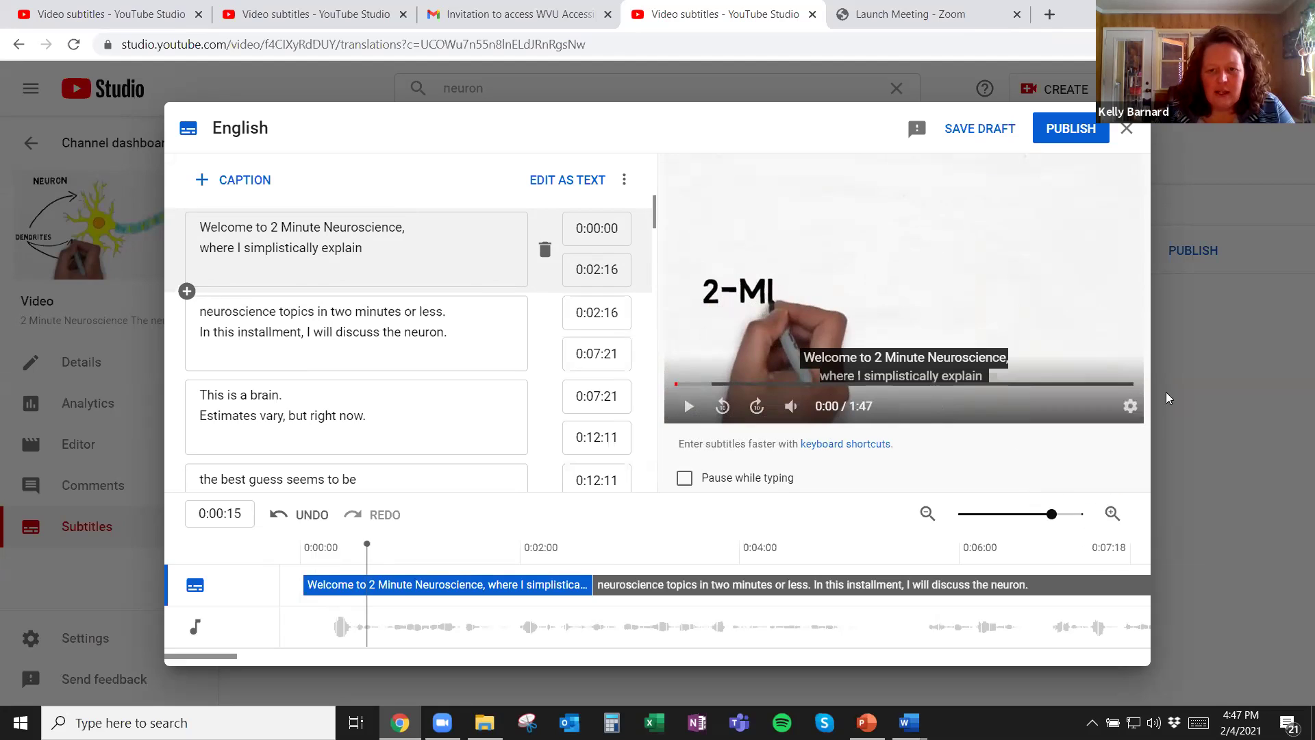
click(1129, 407)
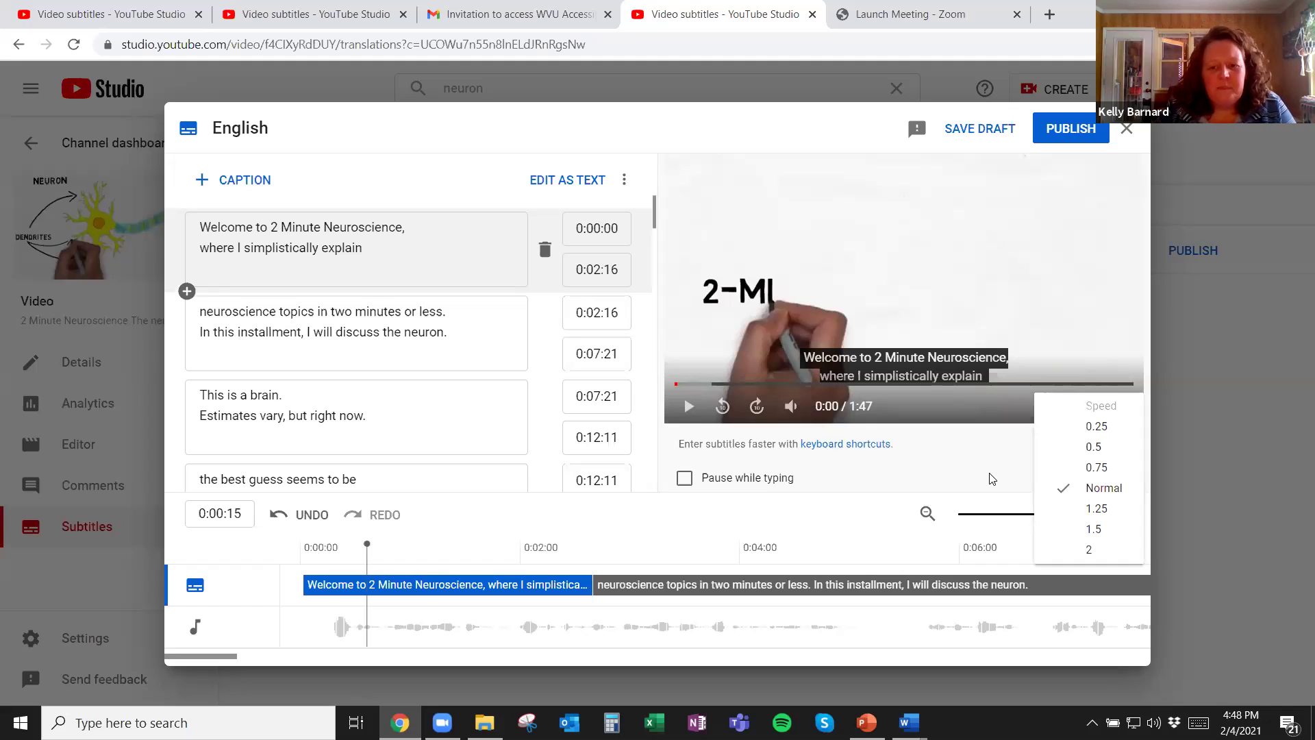
click(951, 494)
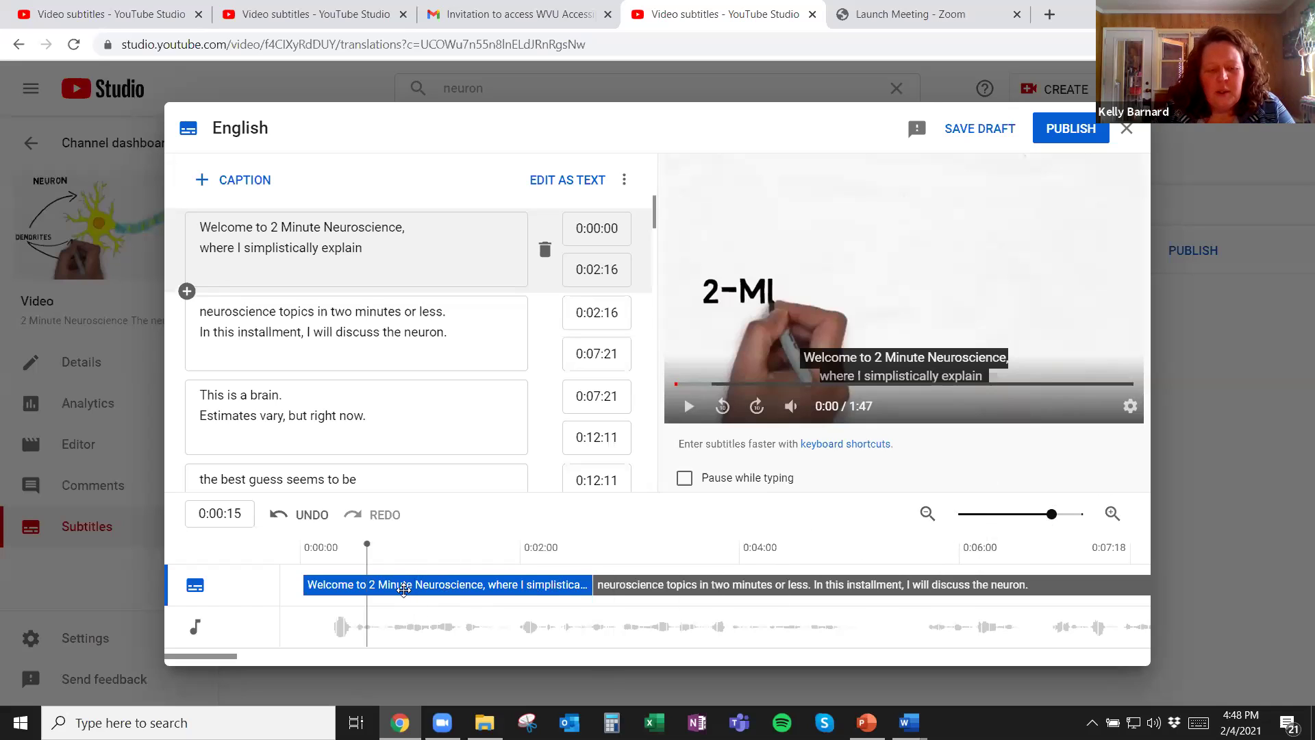
Check the first caption's text and zoom the caption timeline out to span about 27 seconds
click(398, 282)
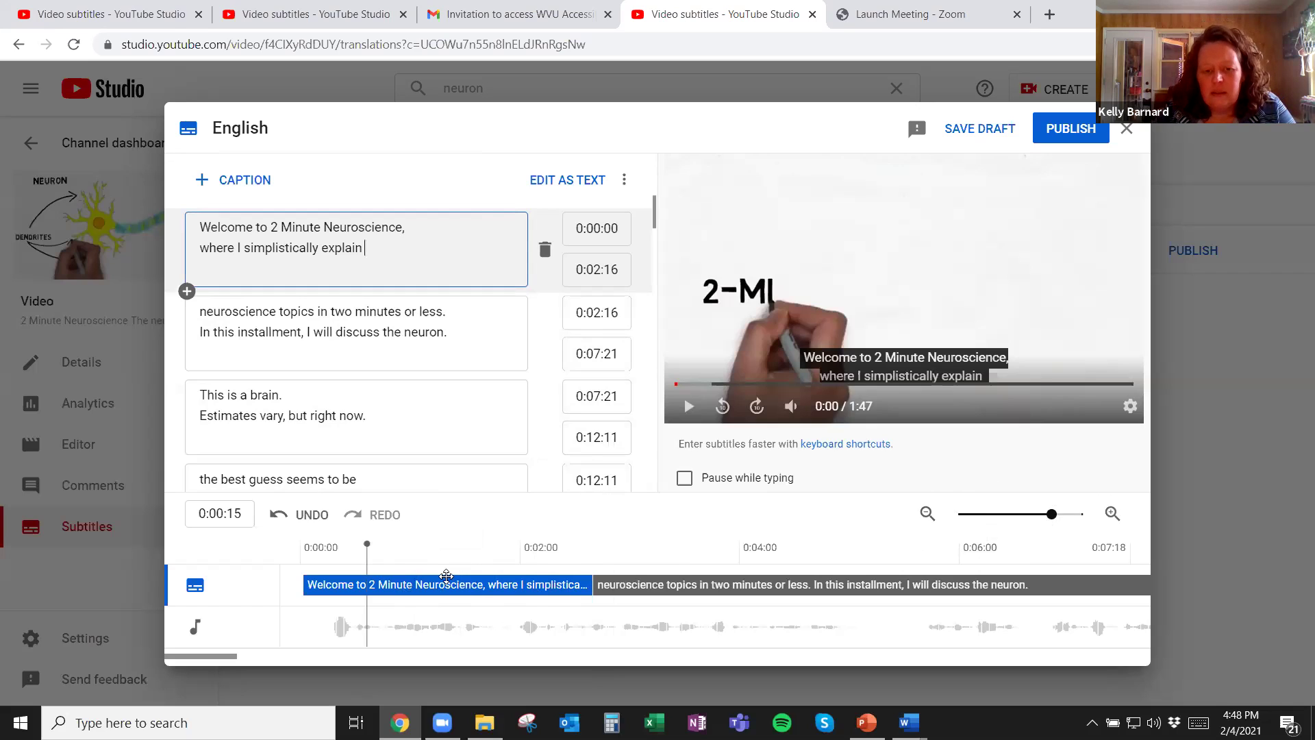
click(1053, 518)
mouse_move(1055, 521)
mouse_down()
mouse_move(1020, 520)
mouse_move(1081, 512)
mouse_move(1032, 512)
mouse_up()
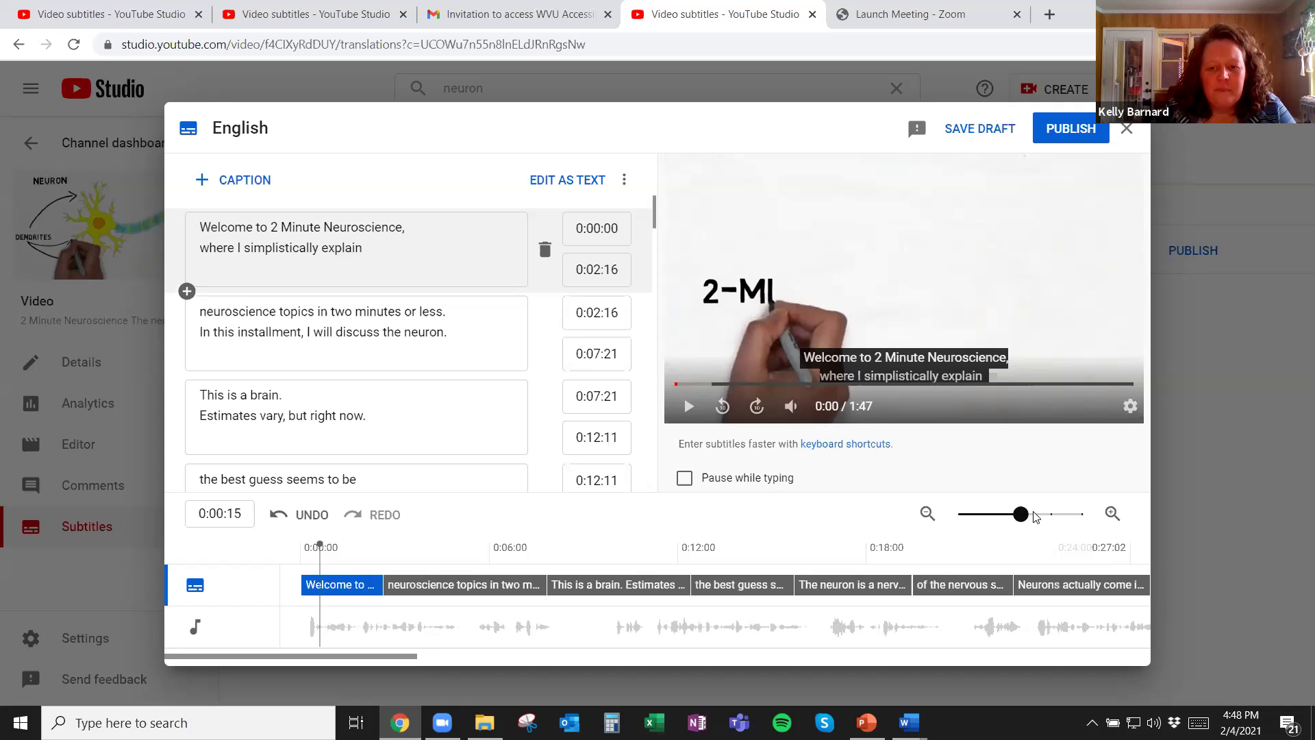
Zoom the caption timeline in to span about 8 seconds and move the playhead to 0:00:00 at the first caption's start
click(1037, 515)
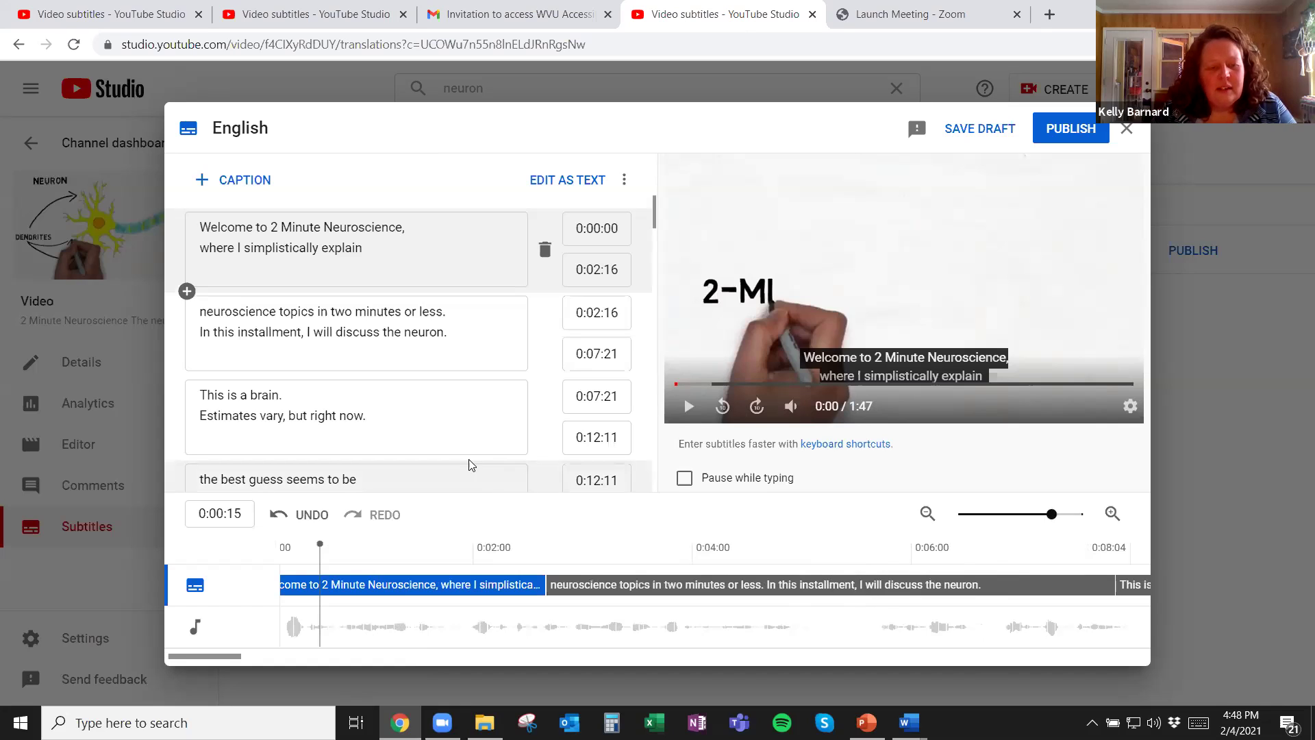
click(399, 261)
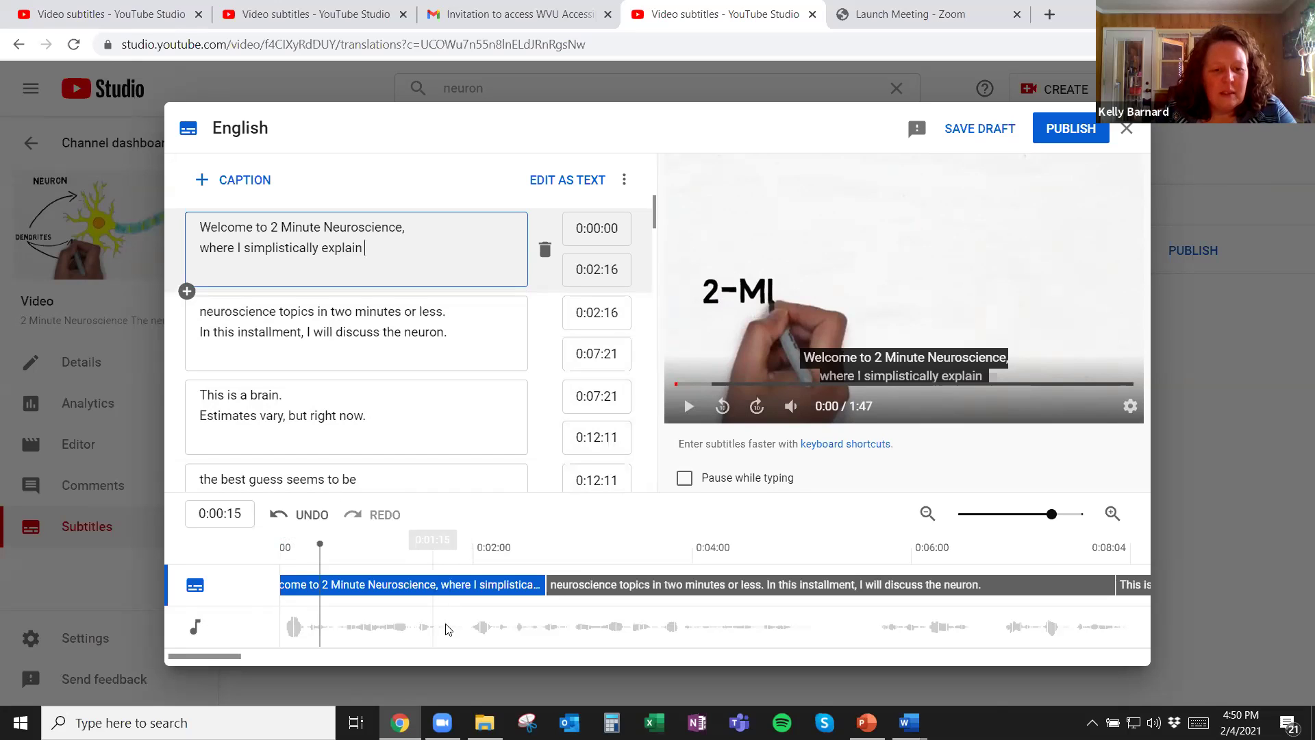
click(1194, 489)
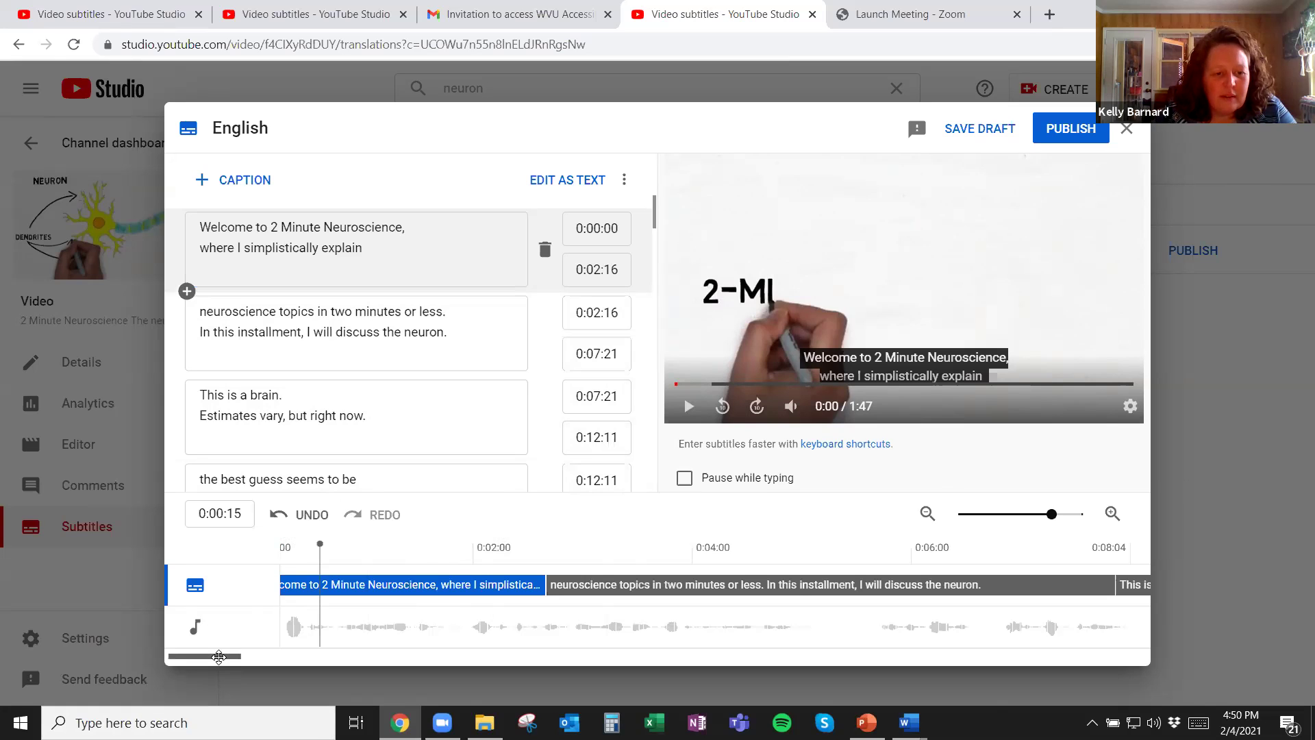
mouse_move(224, 656)
mouse_down()
mouse_move(288, 656)
mouse_move(211, 674)
mouse_up()
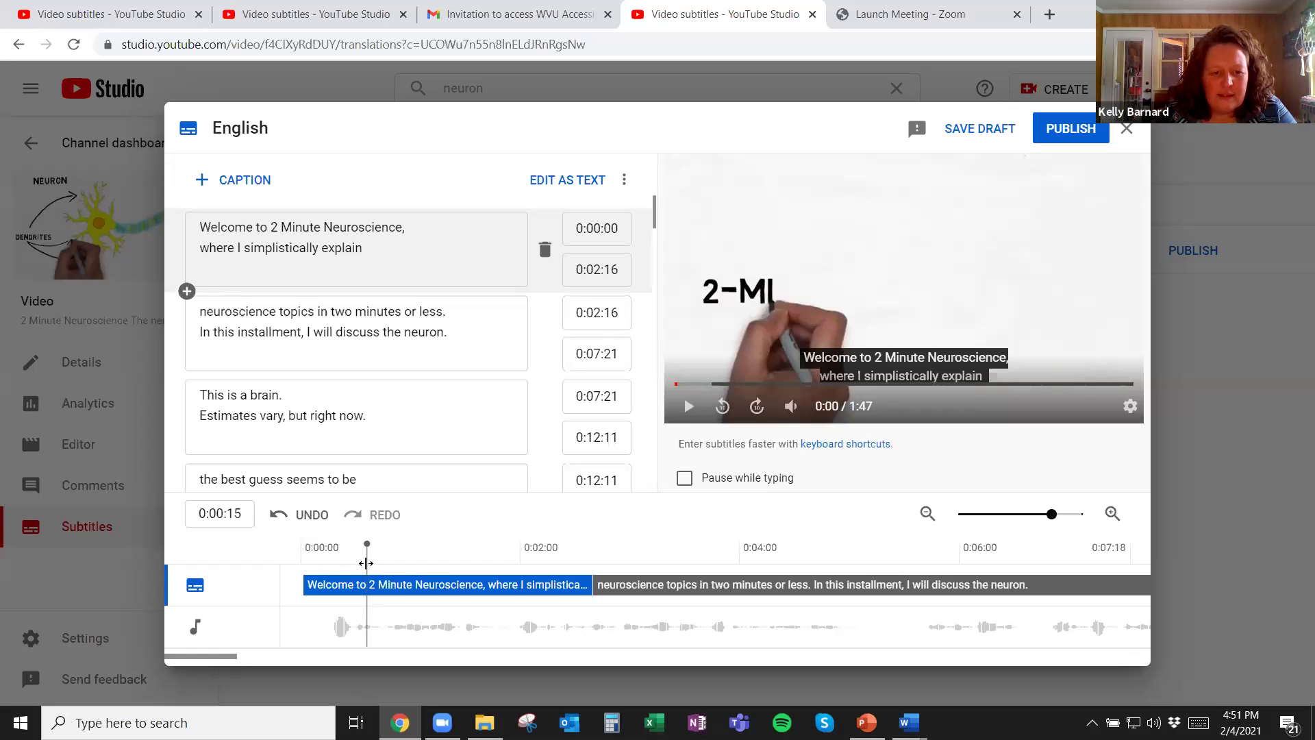
drag(367, 563, 304, 579)
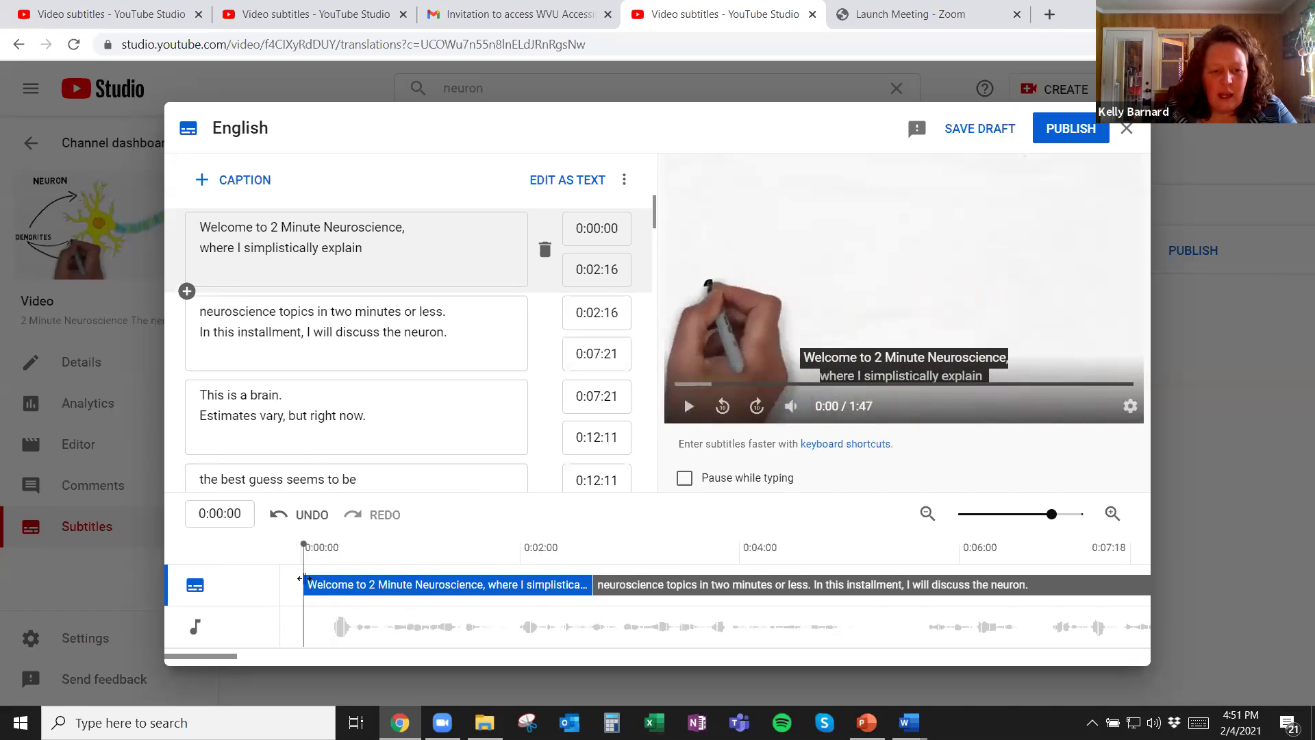
click(492, 222)
key(BackSpace)
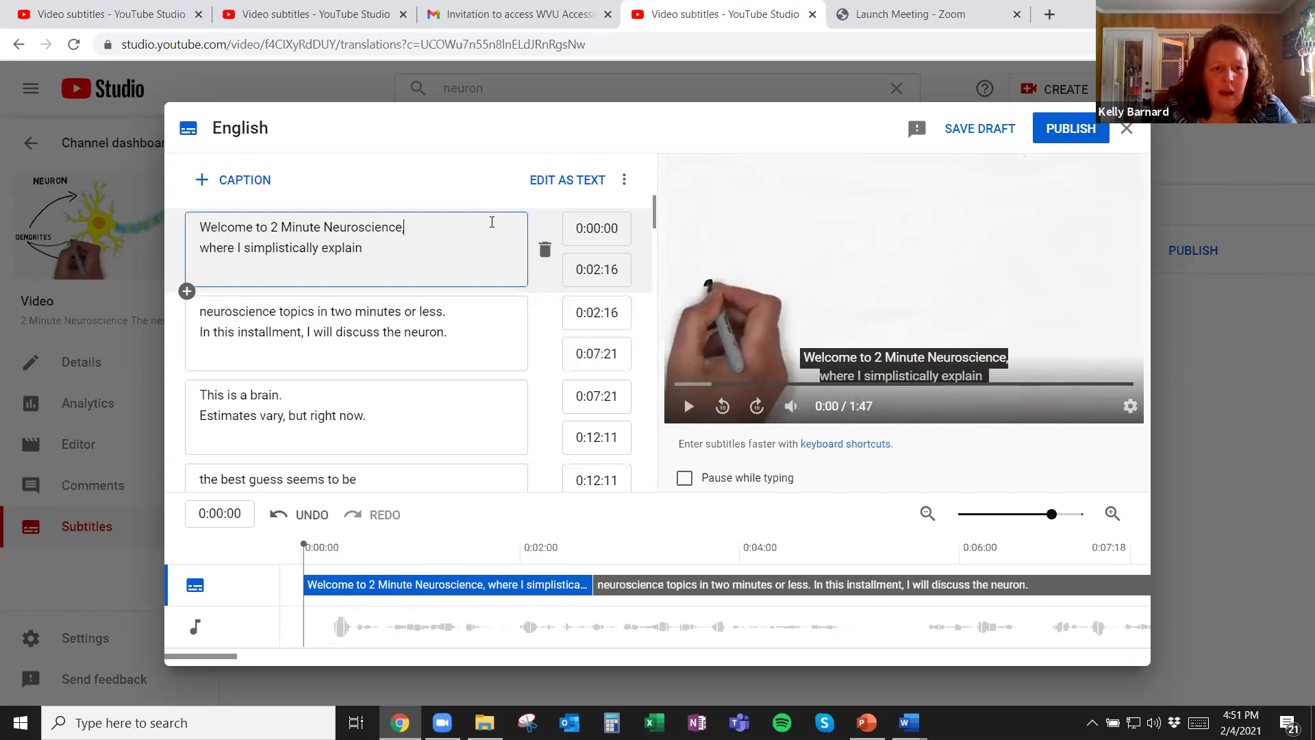
Play the opening up to 0:04:23 and split the second caption there, before "In this installment, I will discuss the neuron."
click(846, 402)
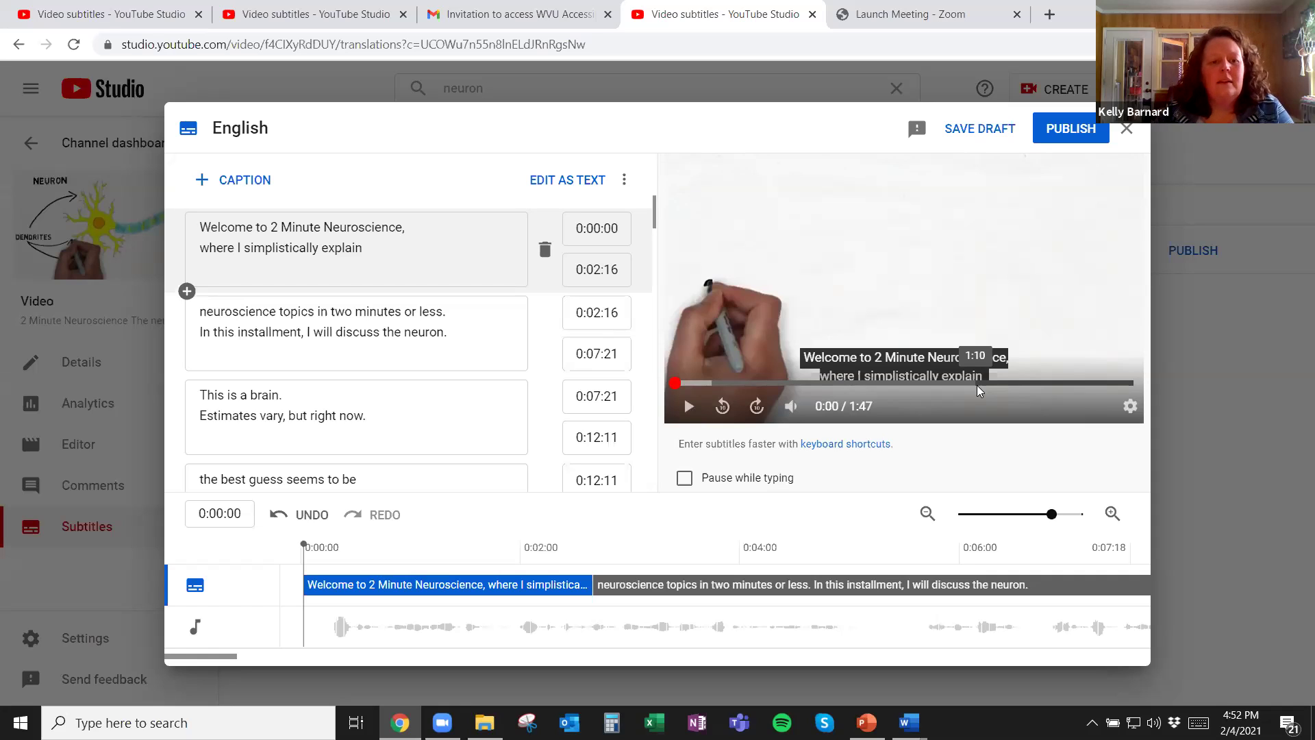
click(689, 409)
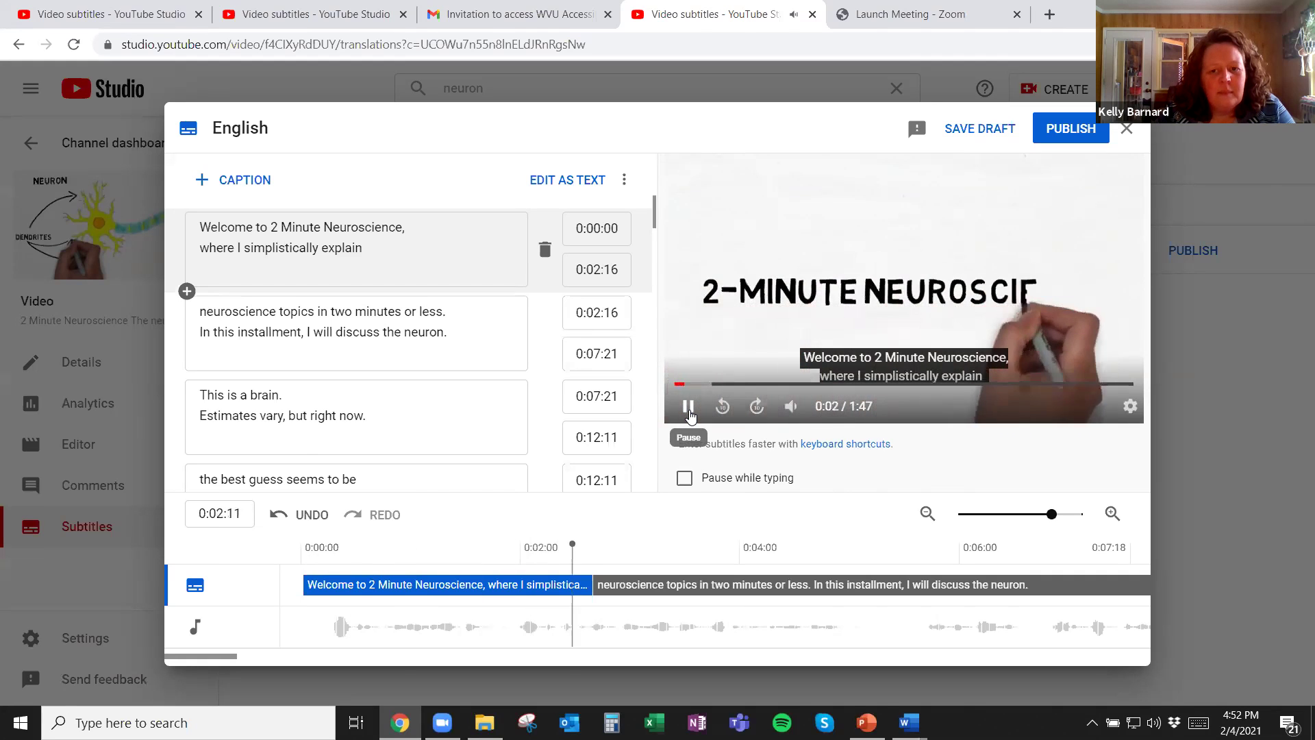
click(689, 408)
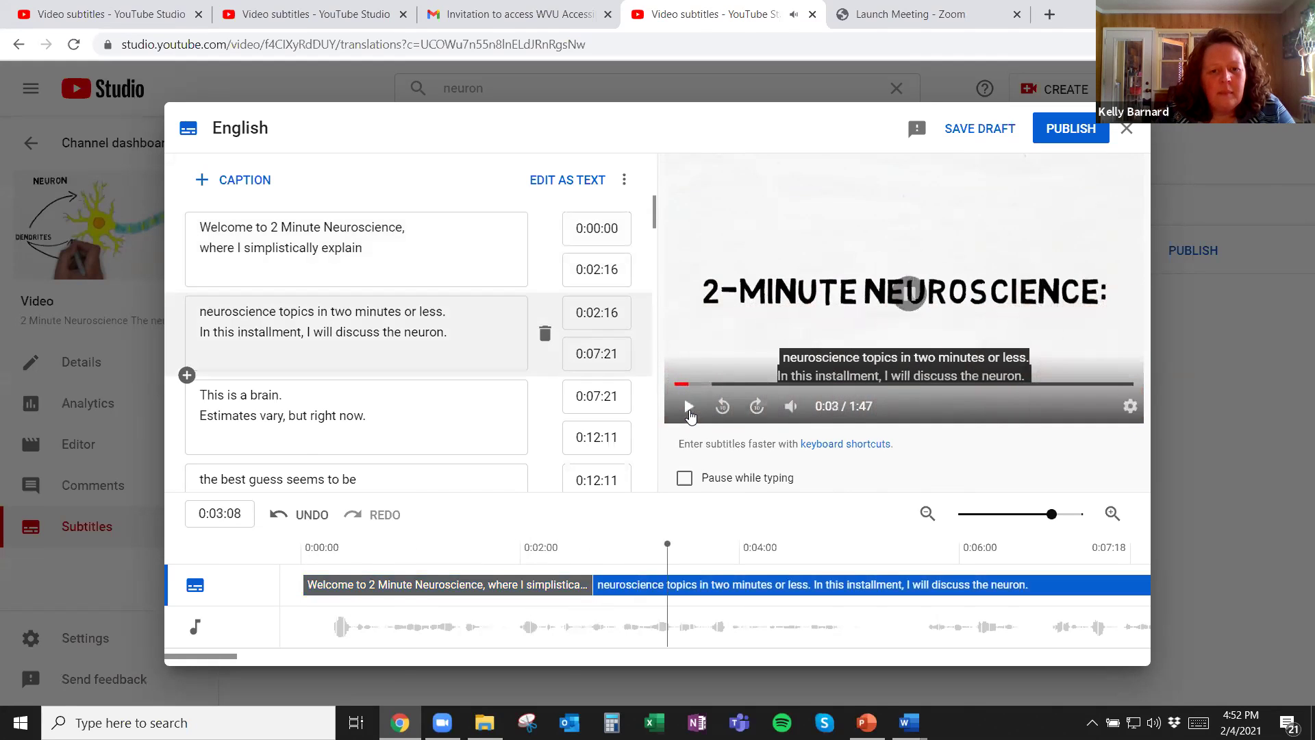
click(407, 261)
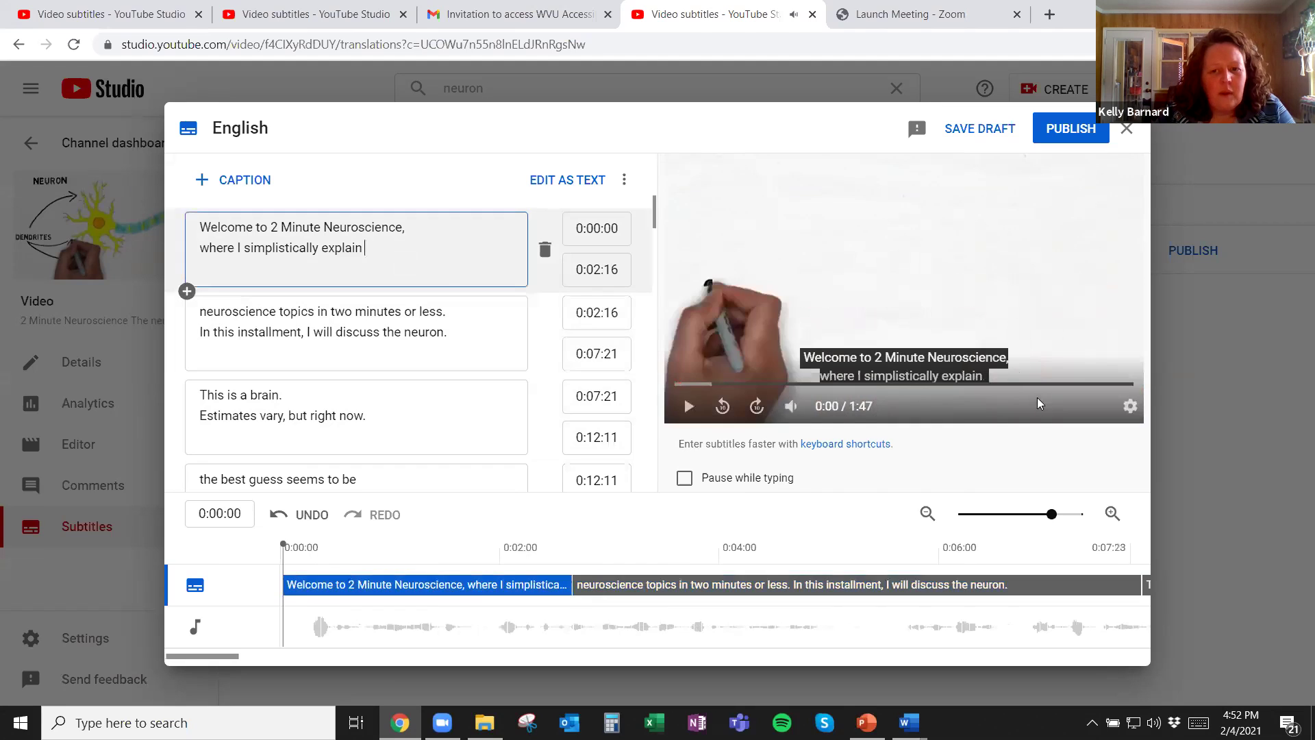
click(689, 407)
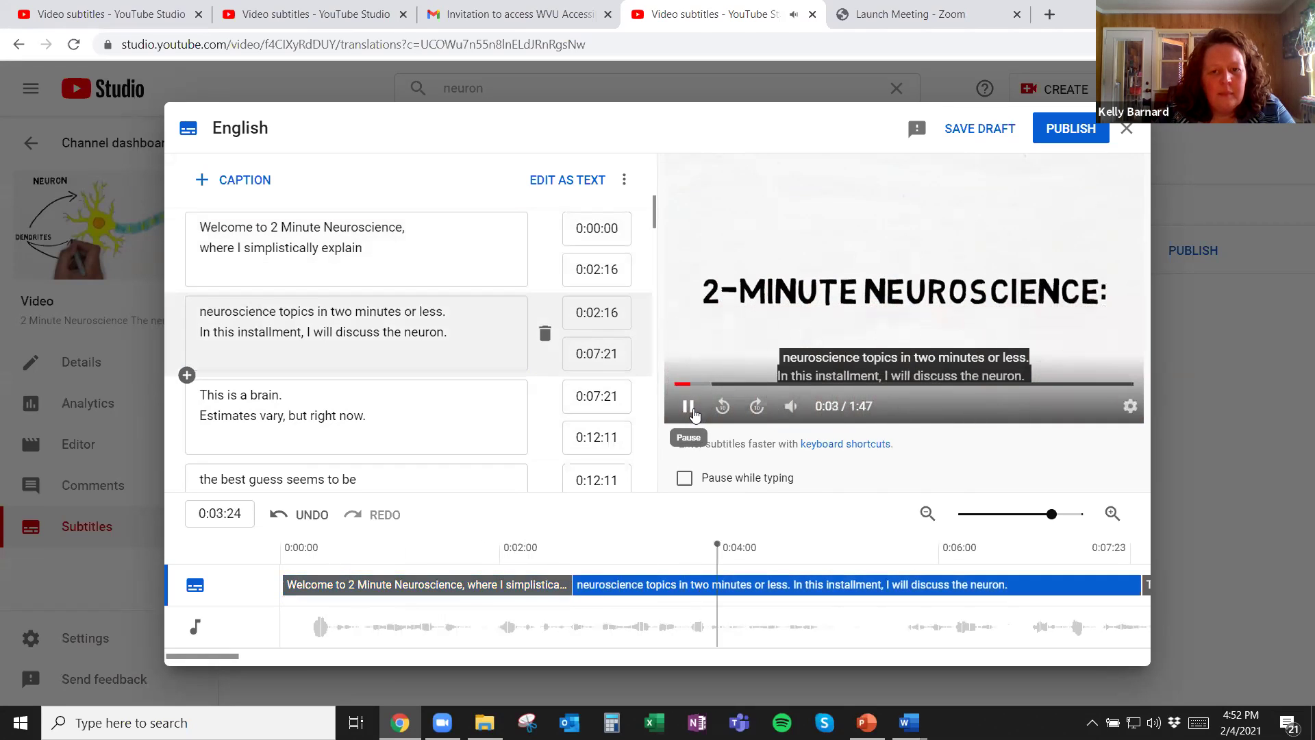
click(690, 409)
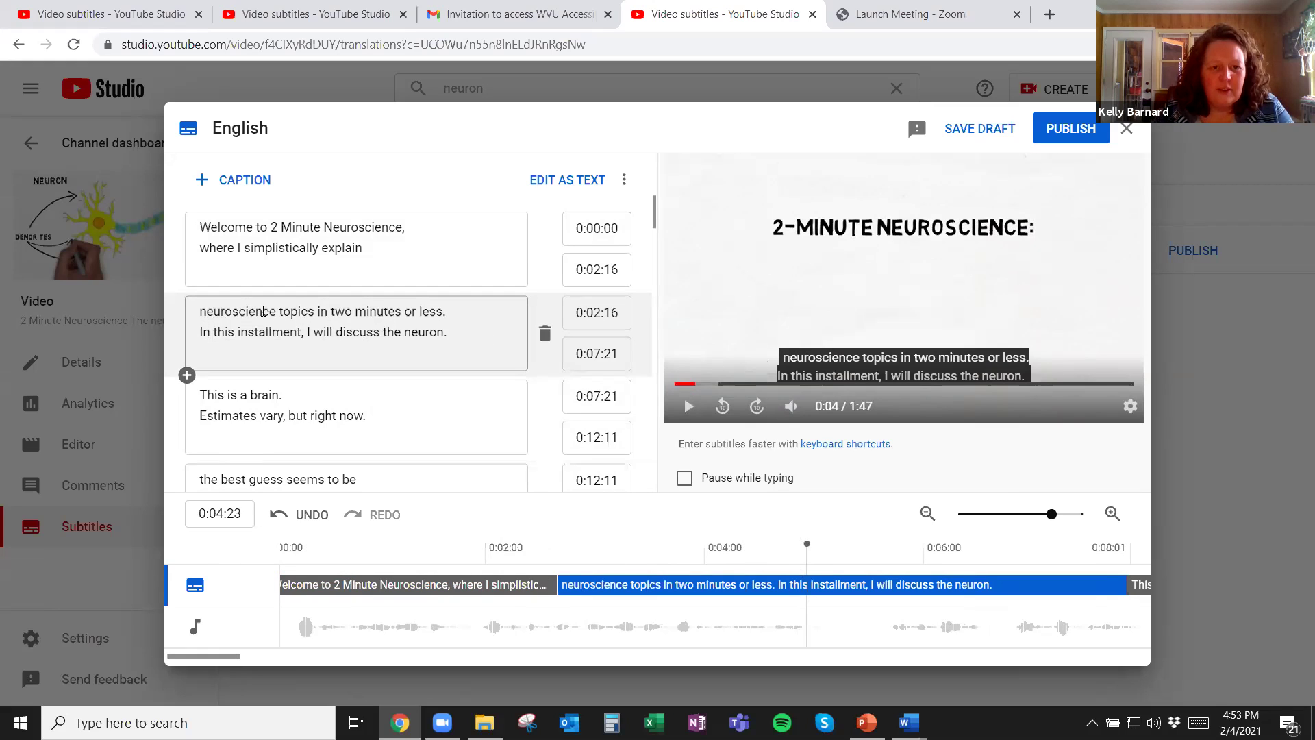
click(451, 307)
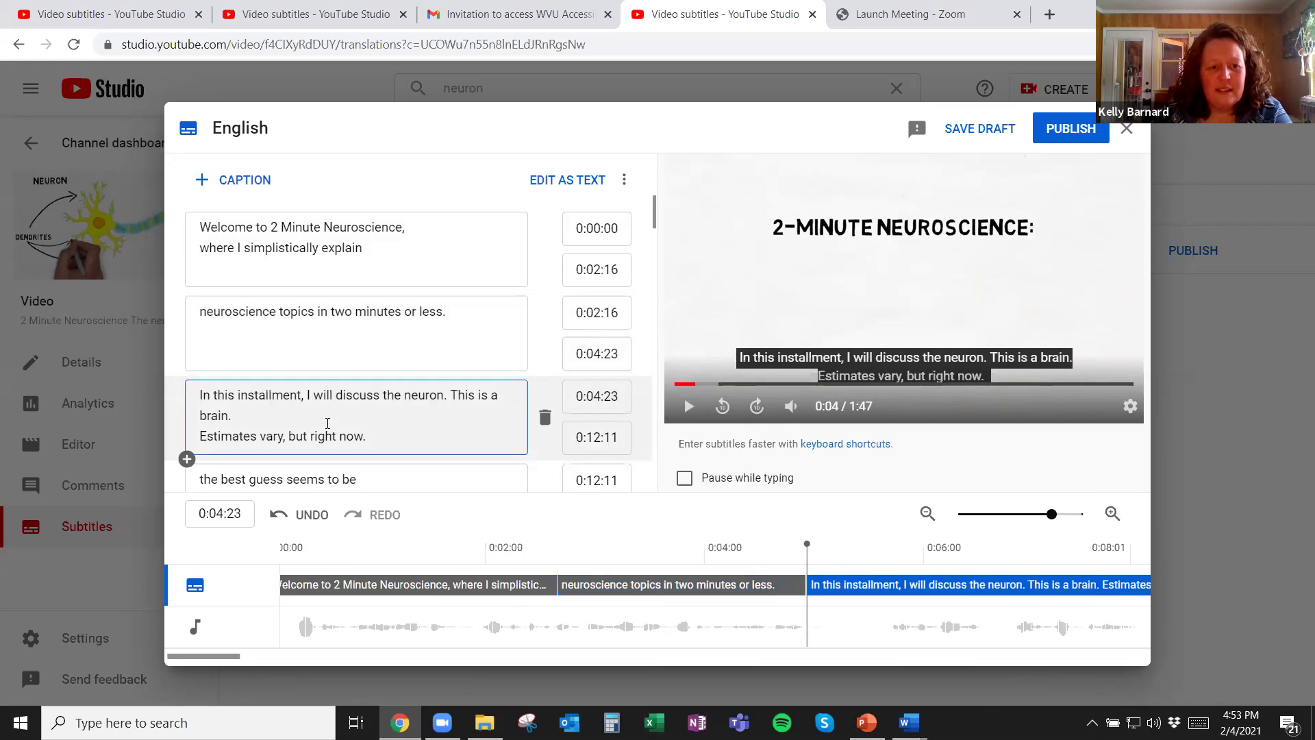
Continue playback to 0:07:24 and split the current caption there, before "This is a brain."
scroll(404, 315, down, 1)
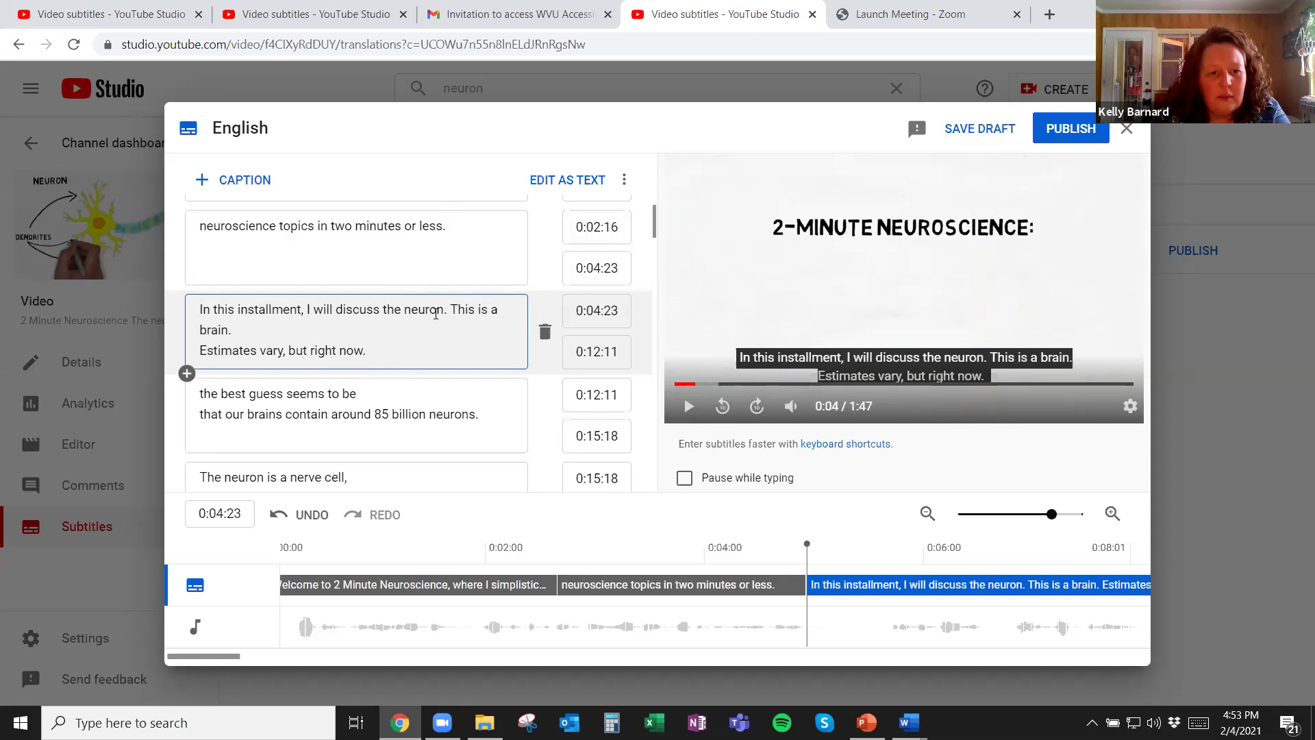
click(690, 409)
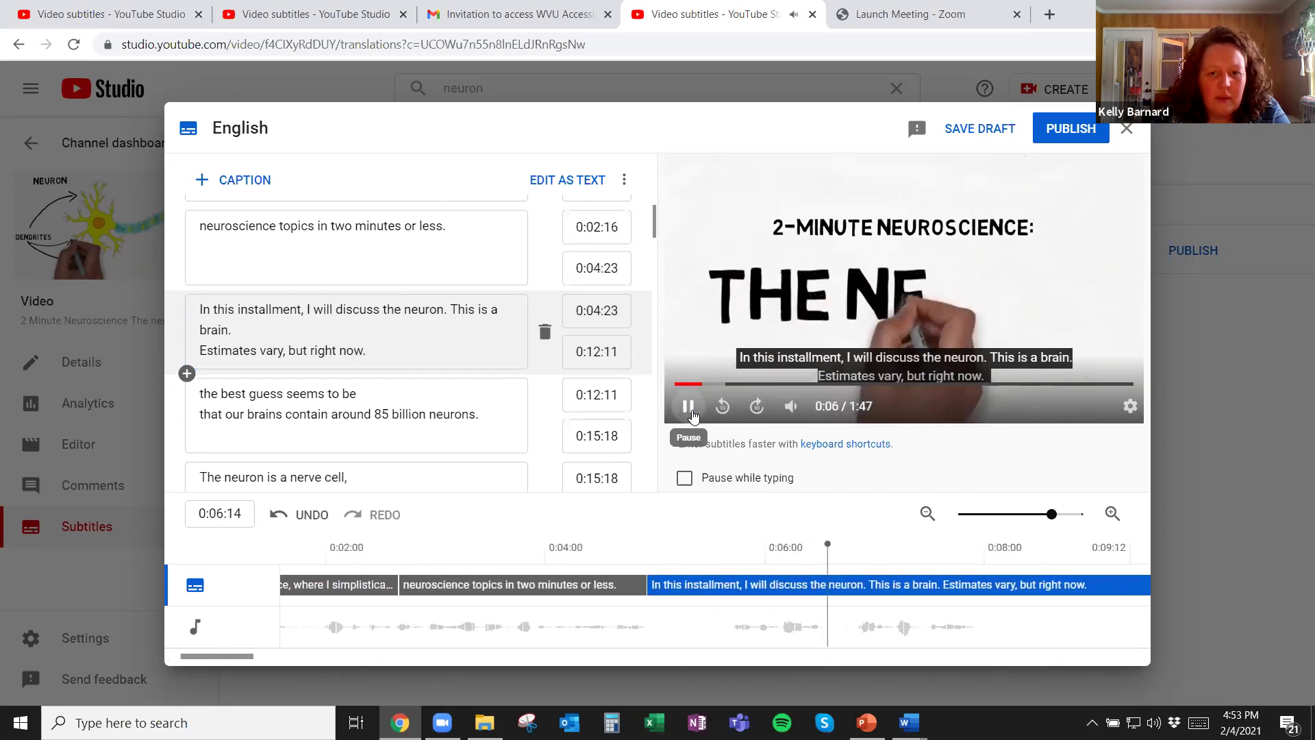
click(690, 408)
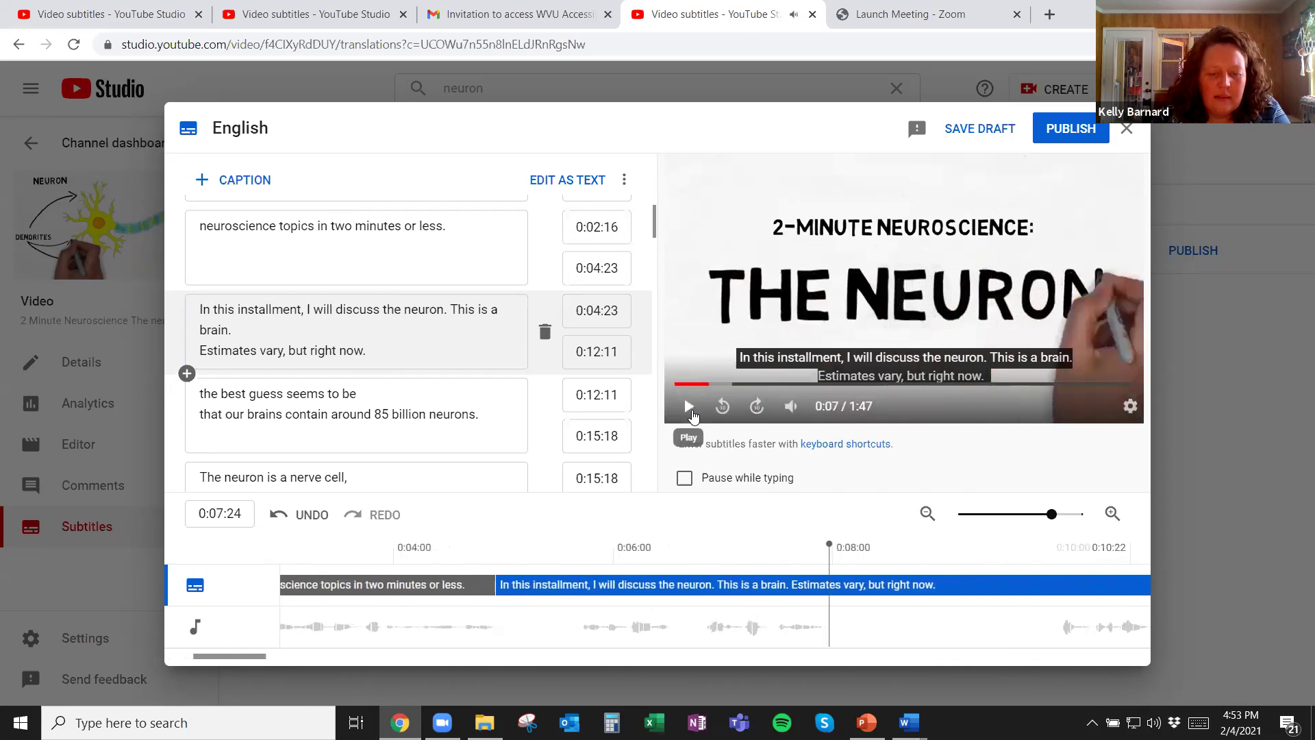
click(452, 310)
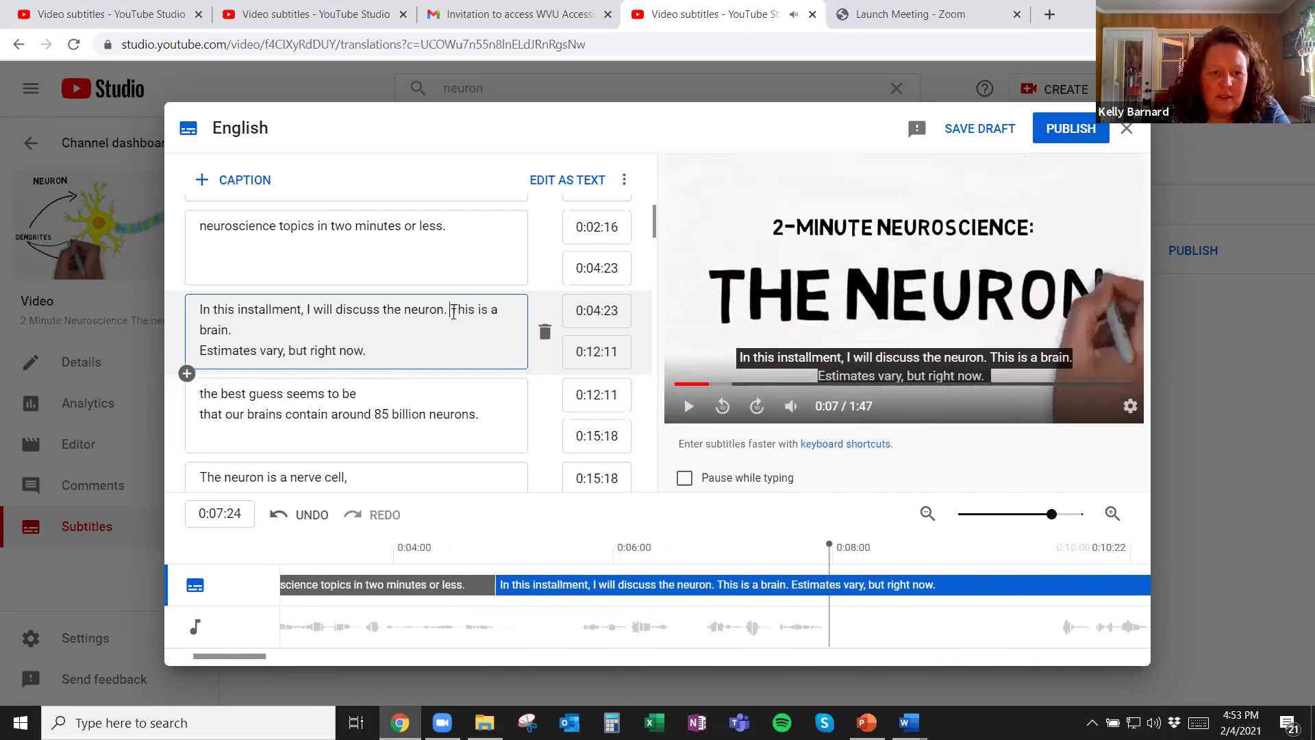
key(Return)
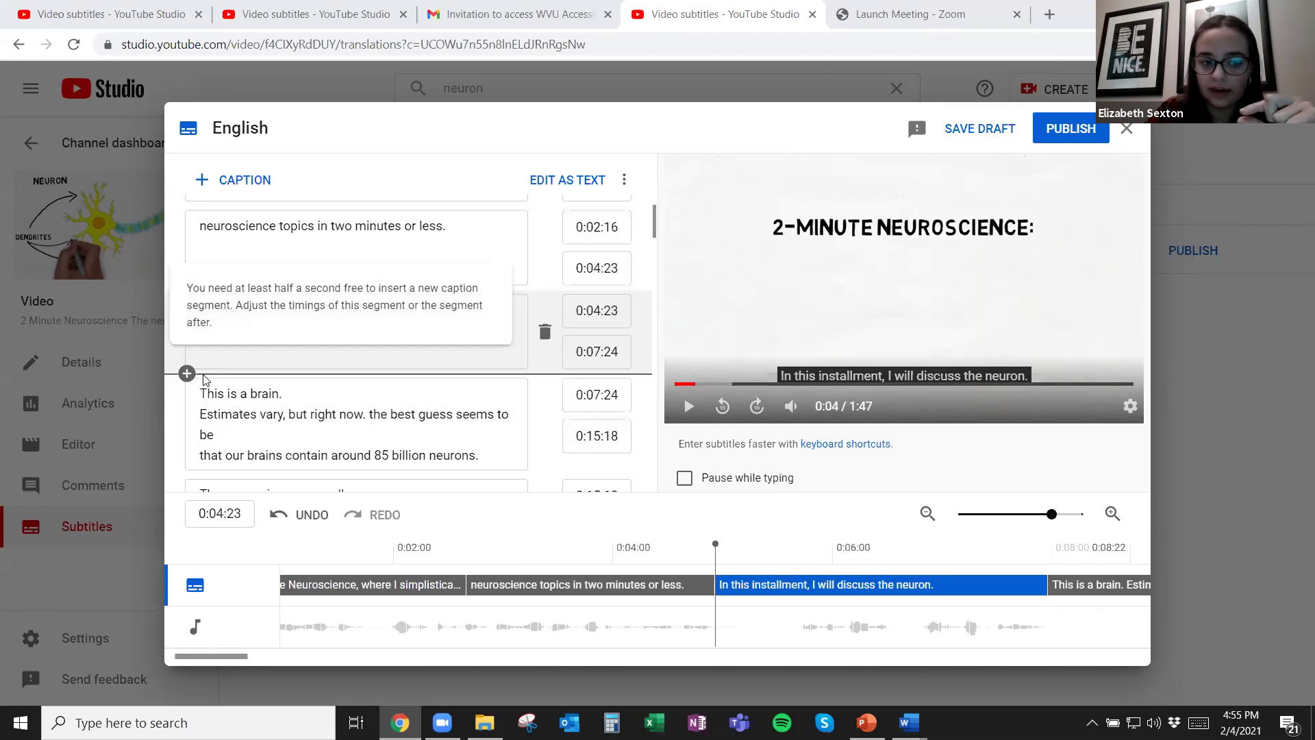
Select the caption starting with "This is a brain." and mute the preview video
click(290, 389)
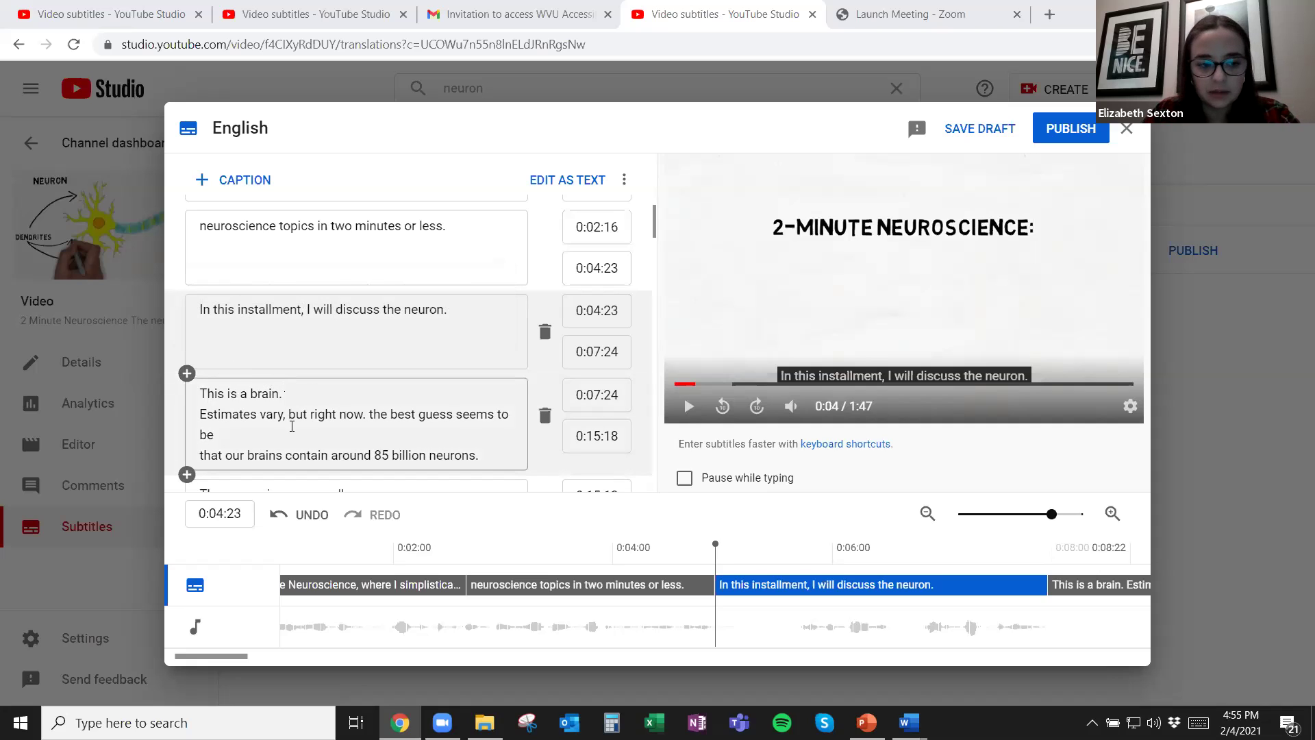
scroll(303, 403, down, 1)
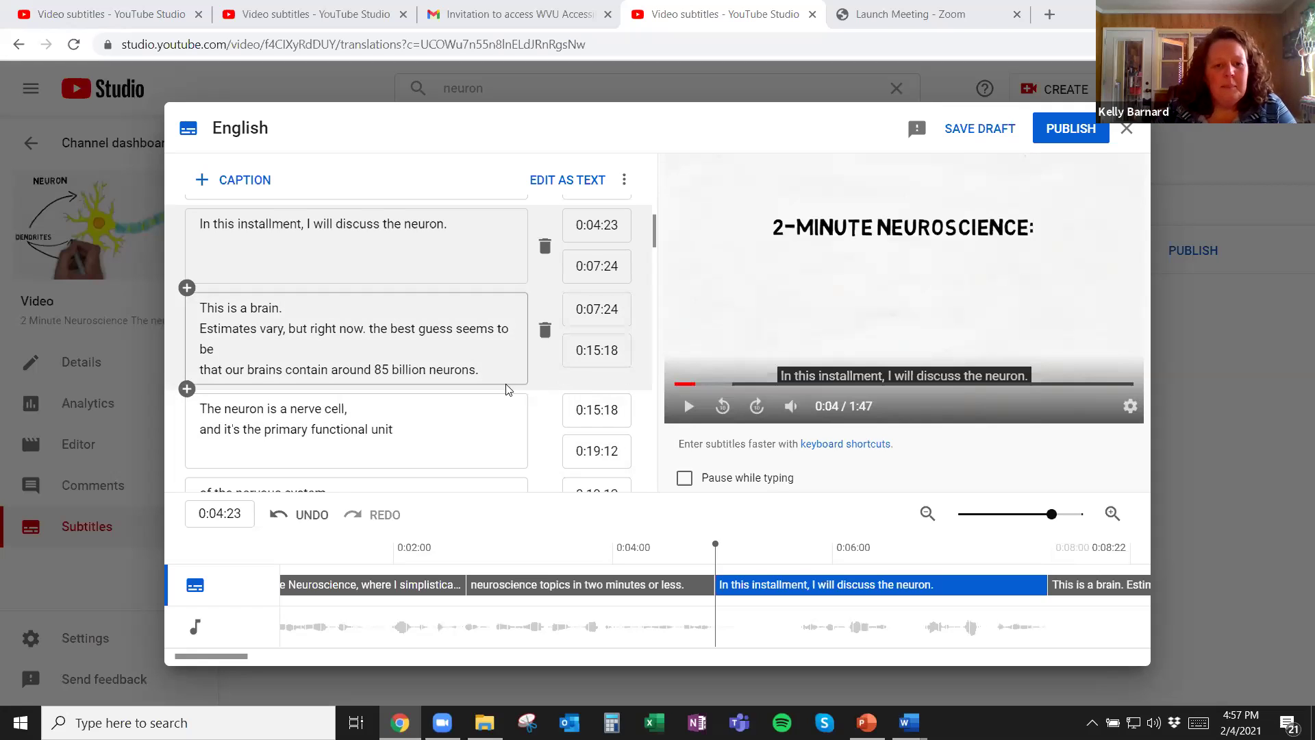
click(282, 307)
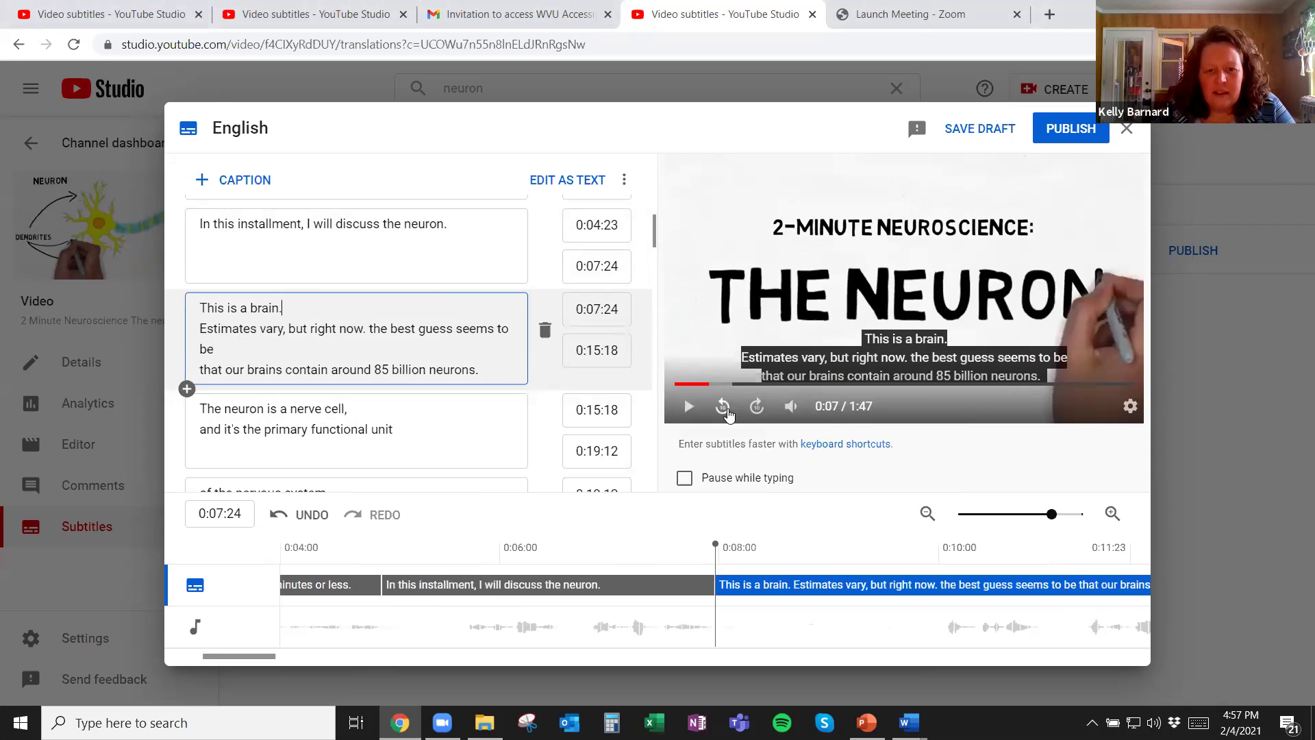
click(781, 419)
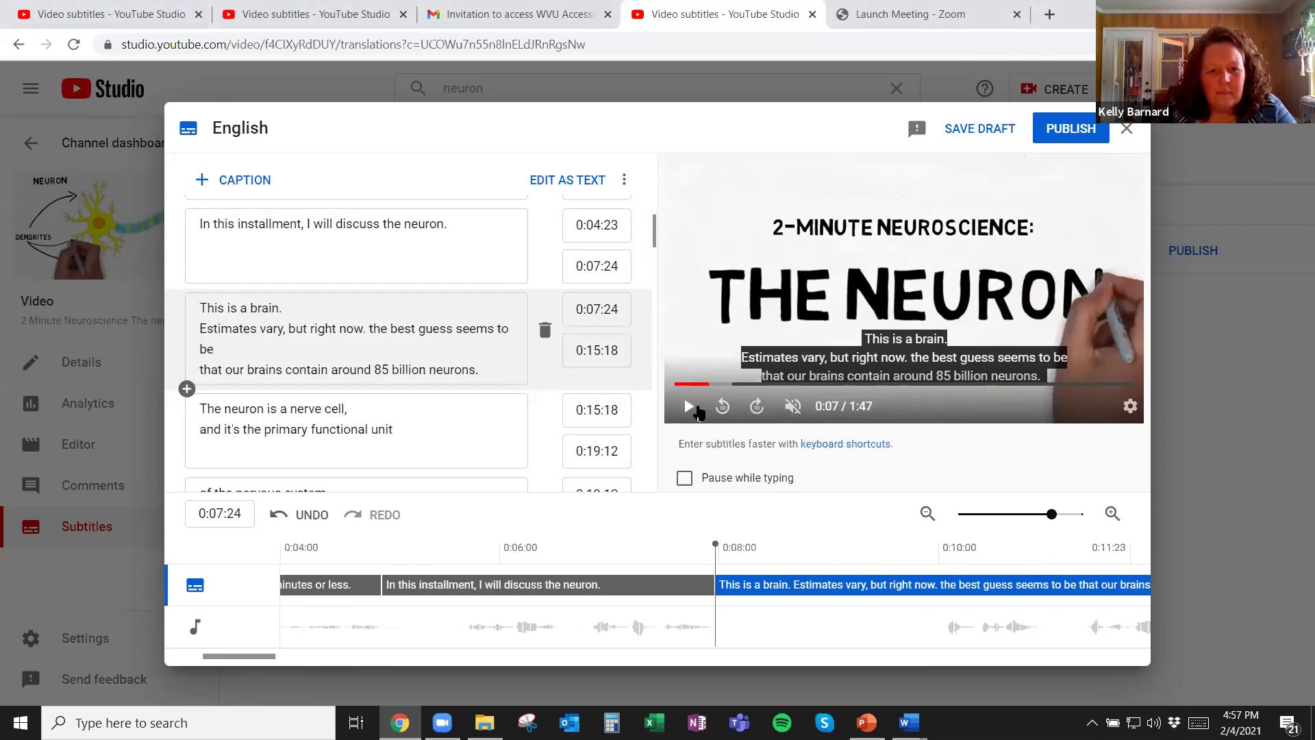
Play the video to 0:09:16 and split the caption there, right after "This is a brain."
click(690, 407)
click(689, 407)
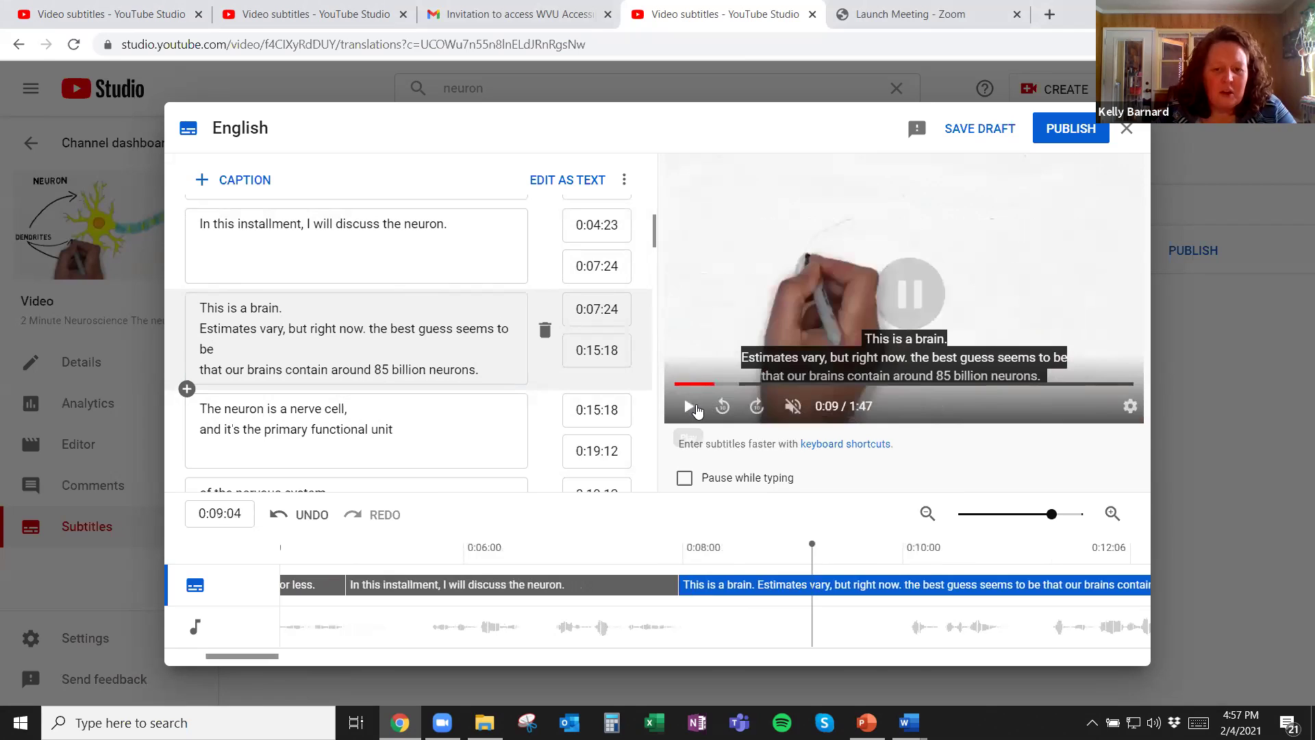
click(690, 407)
click(690, 406)
click(400, 307)
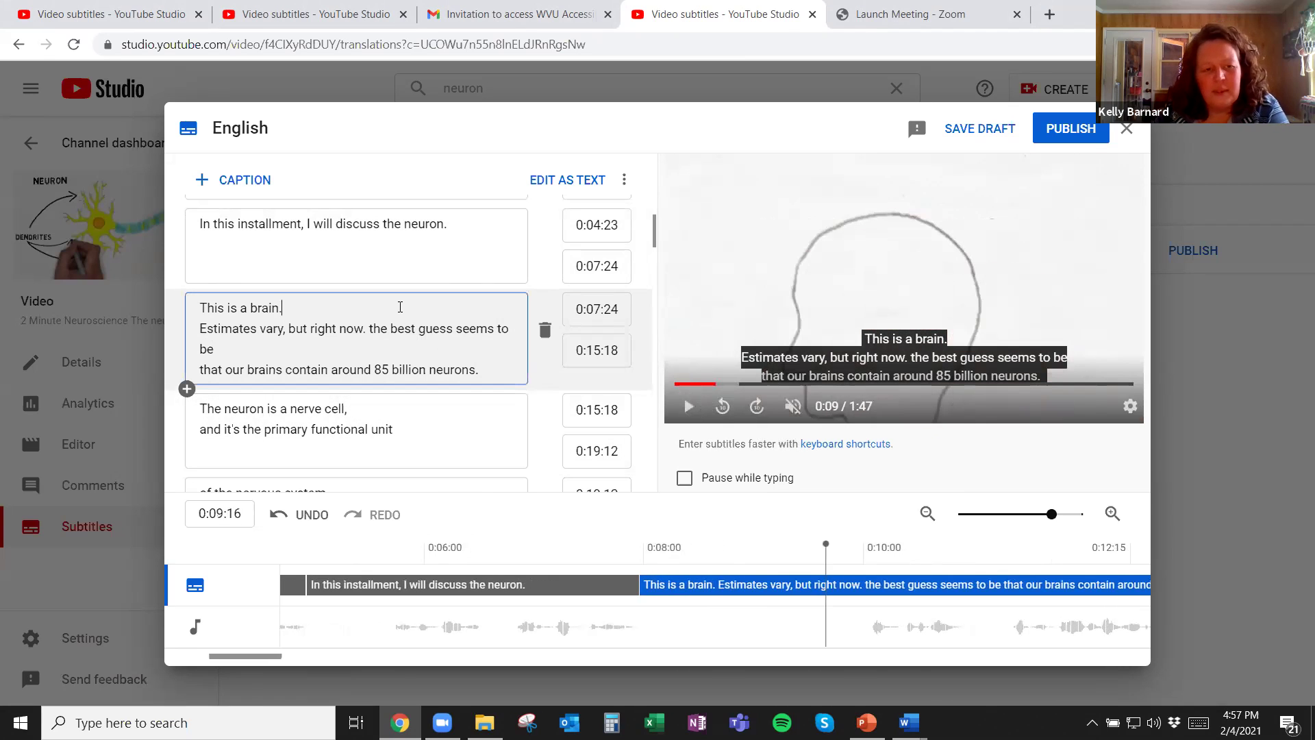
key(Return)
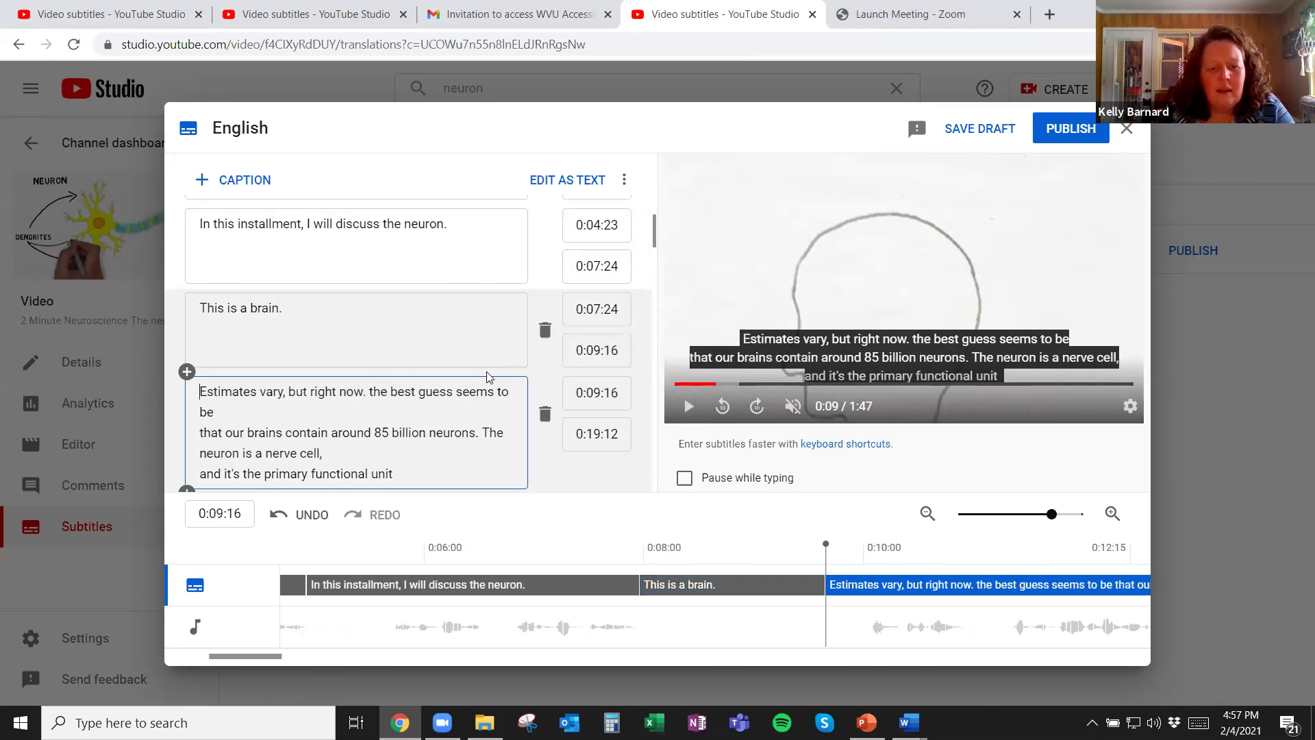
Insert two blank captions before "Estimates vary, but right now.", ending at 0:10:03 and 0:10:16
scroll(413, 400, down, 1)
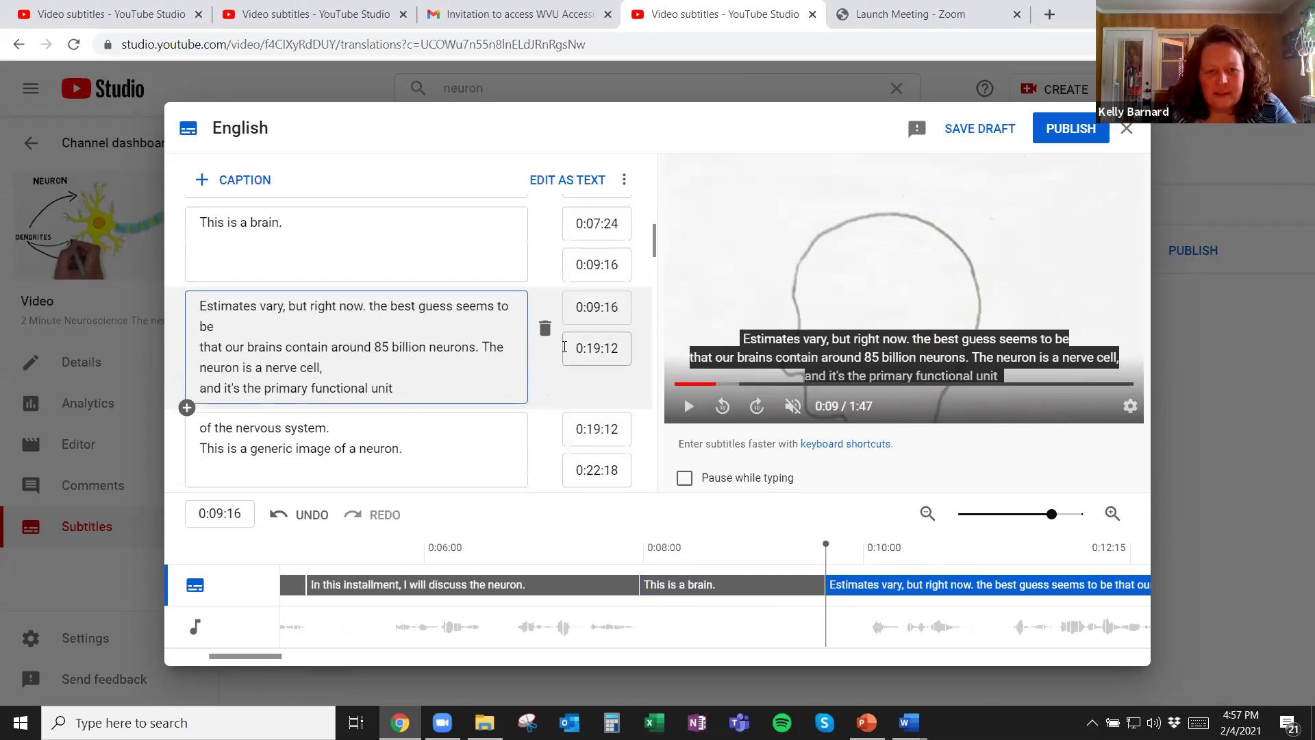
click(200, 307)
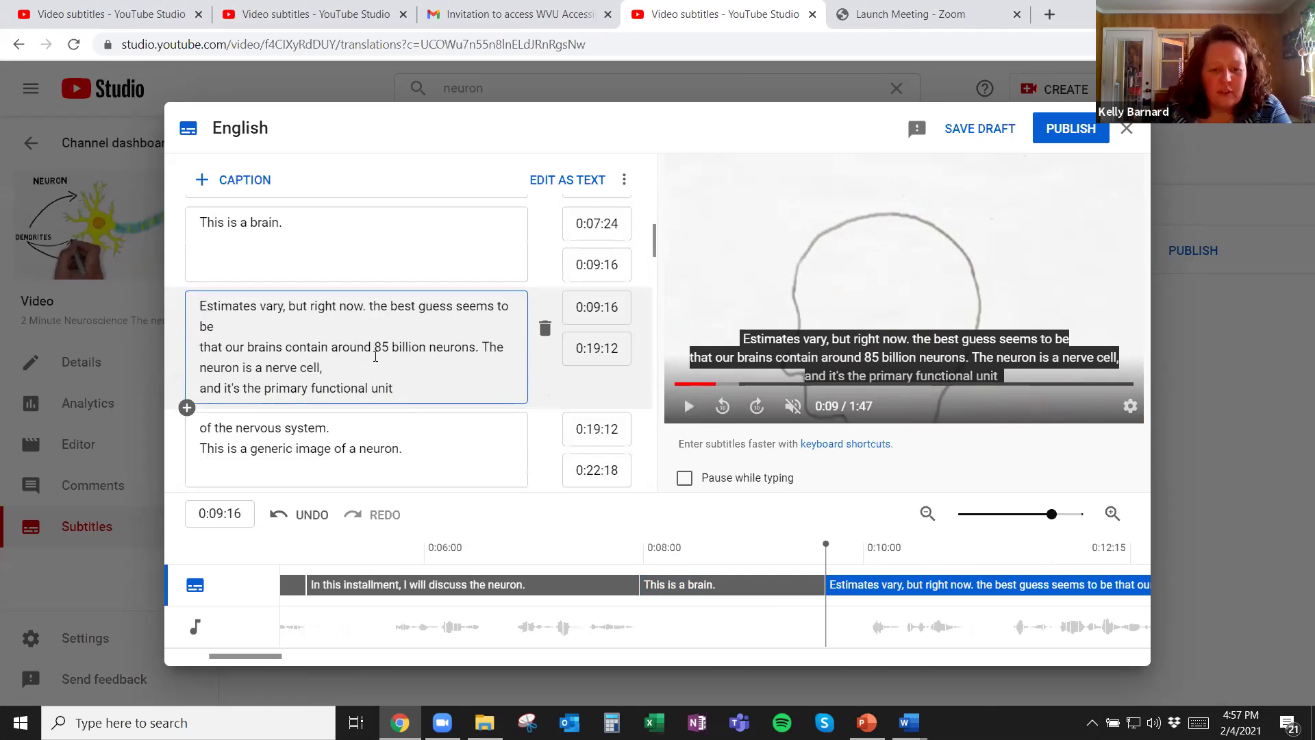
key(Return)
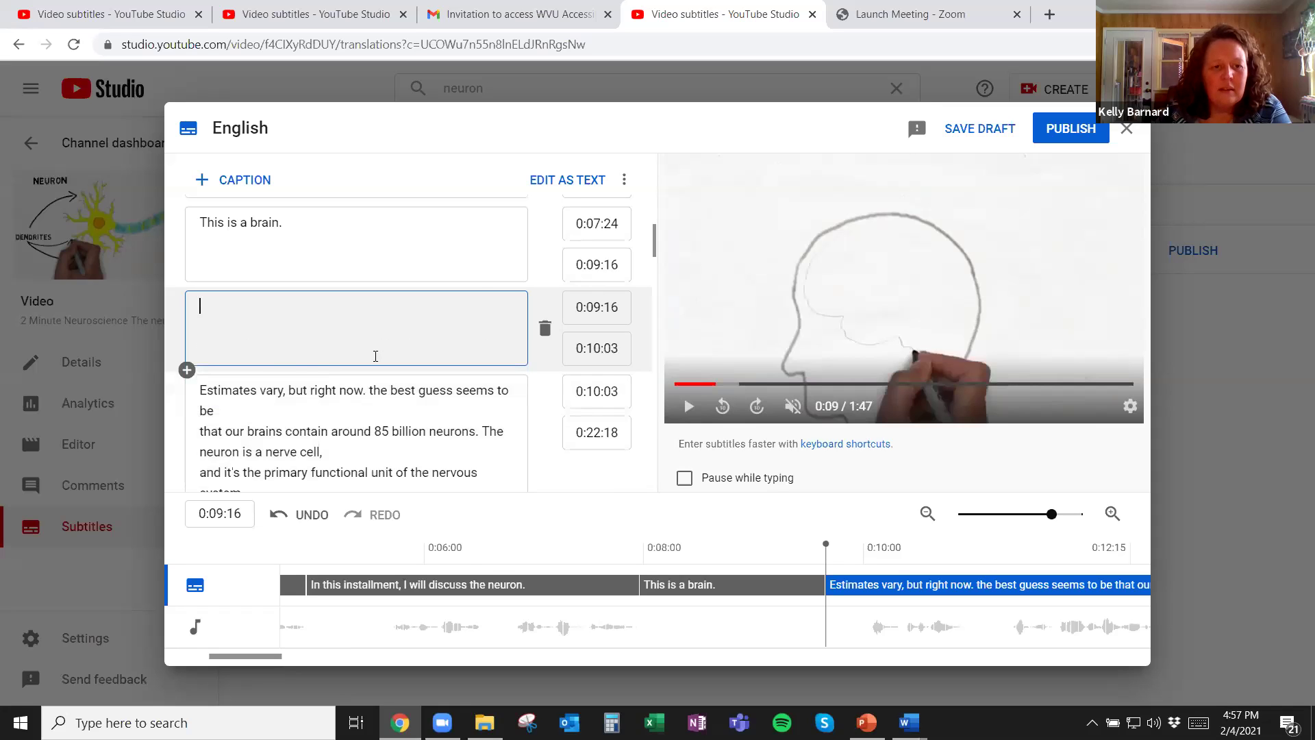
key(Return)
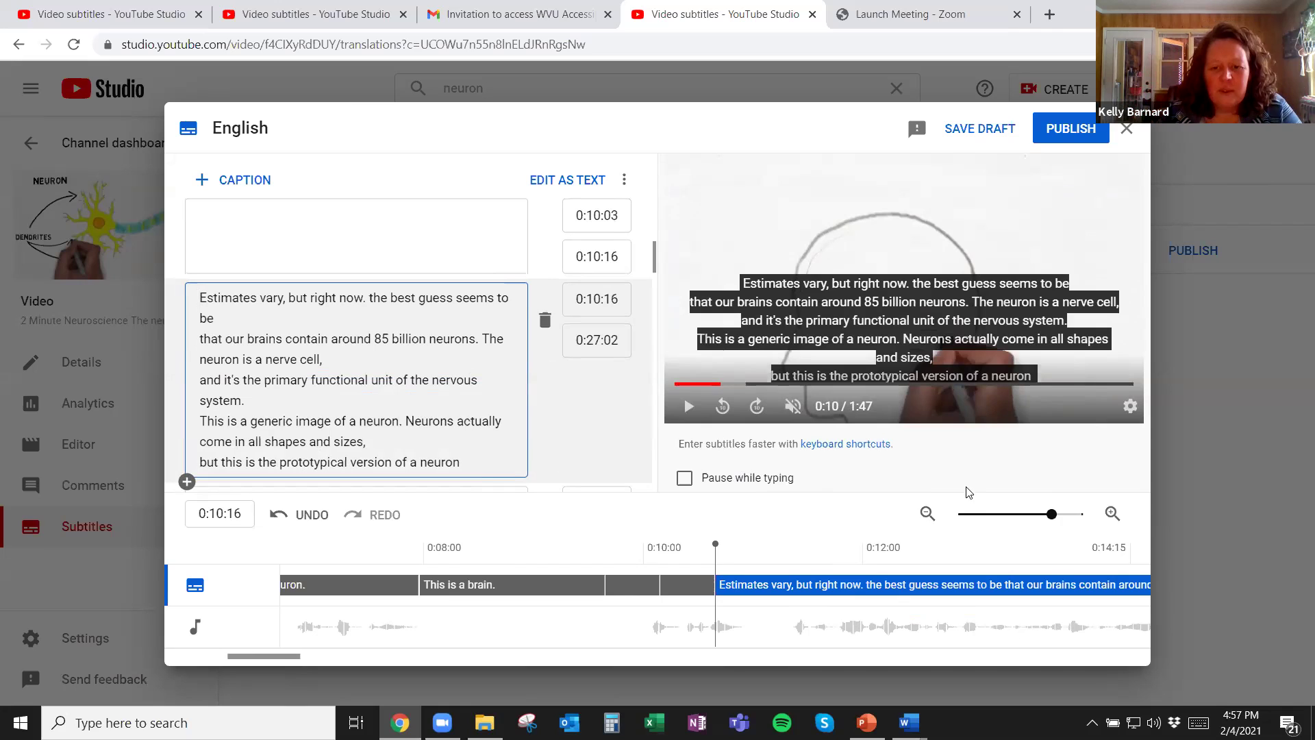
Zoom the timeline out to span about 51 seconds and shift the start of the "that you'll" caption slightly later, leaving a short gap
click(1051, 514)
drag(1053, 516, 1035, 514)
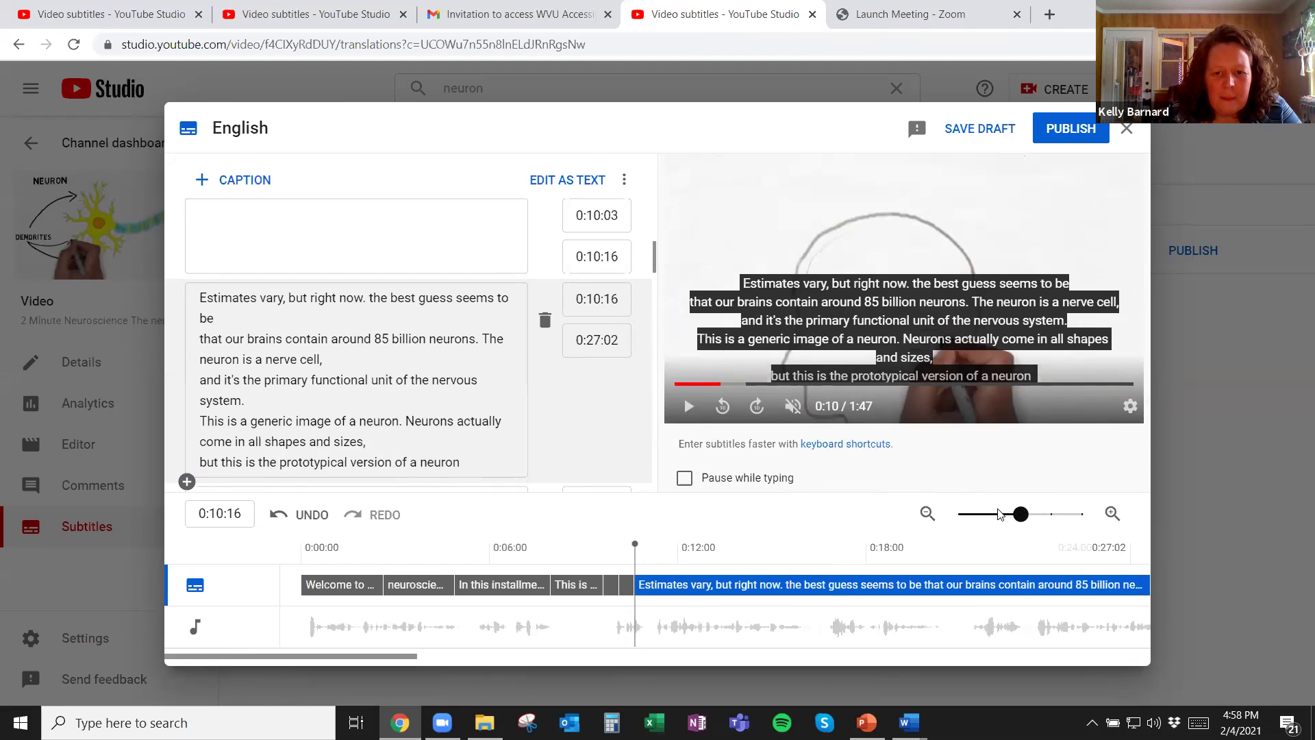
click(999, 514)
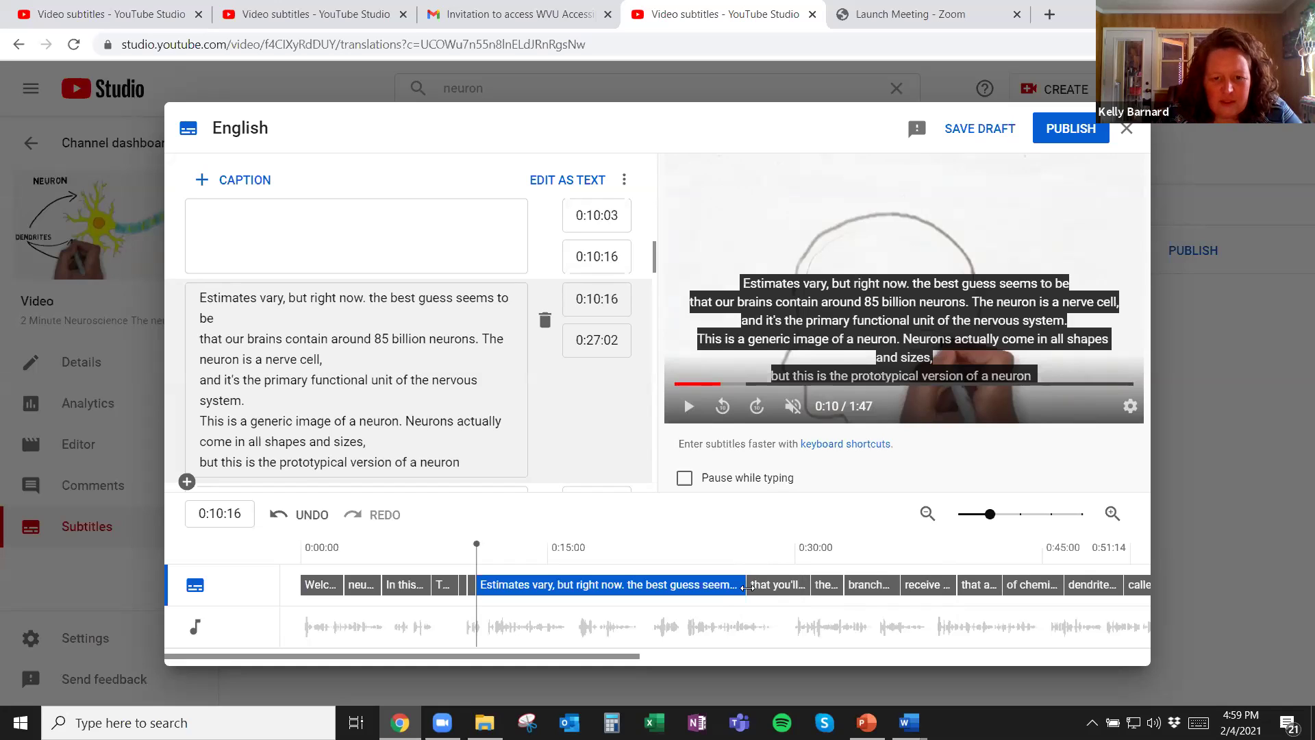
drag(745, 587, 752, 587)
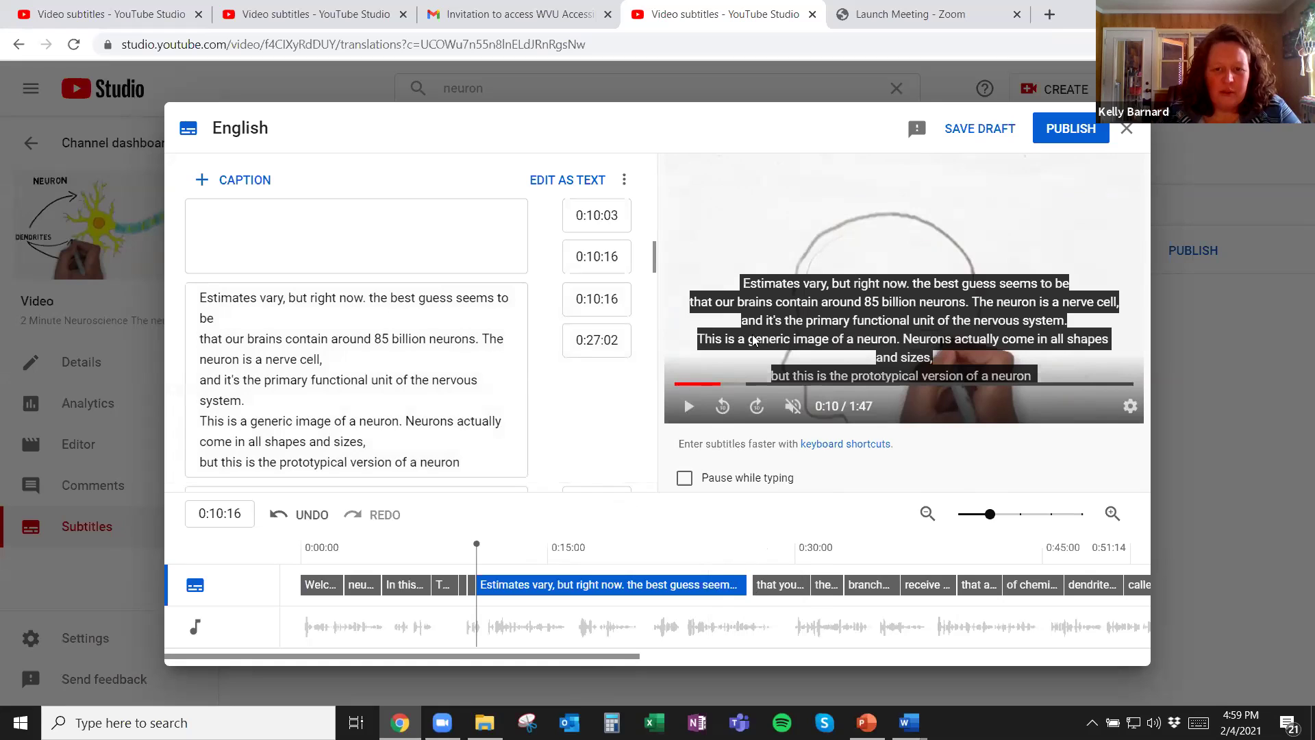
Play the video to 0:14:09 and split the "Estimates vary" caption there, starting the new one with "The neuron is a nerve cell,"
click(688, 406)
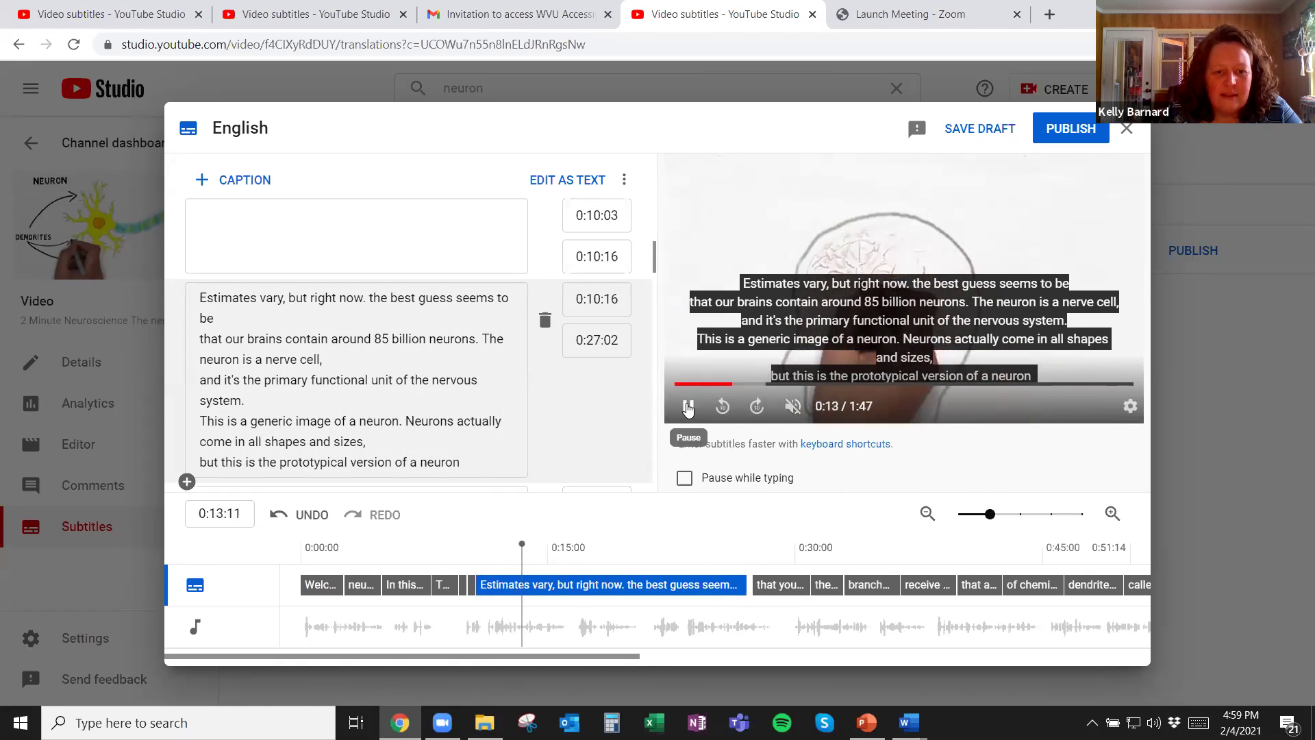
click(689, 407)
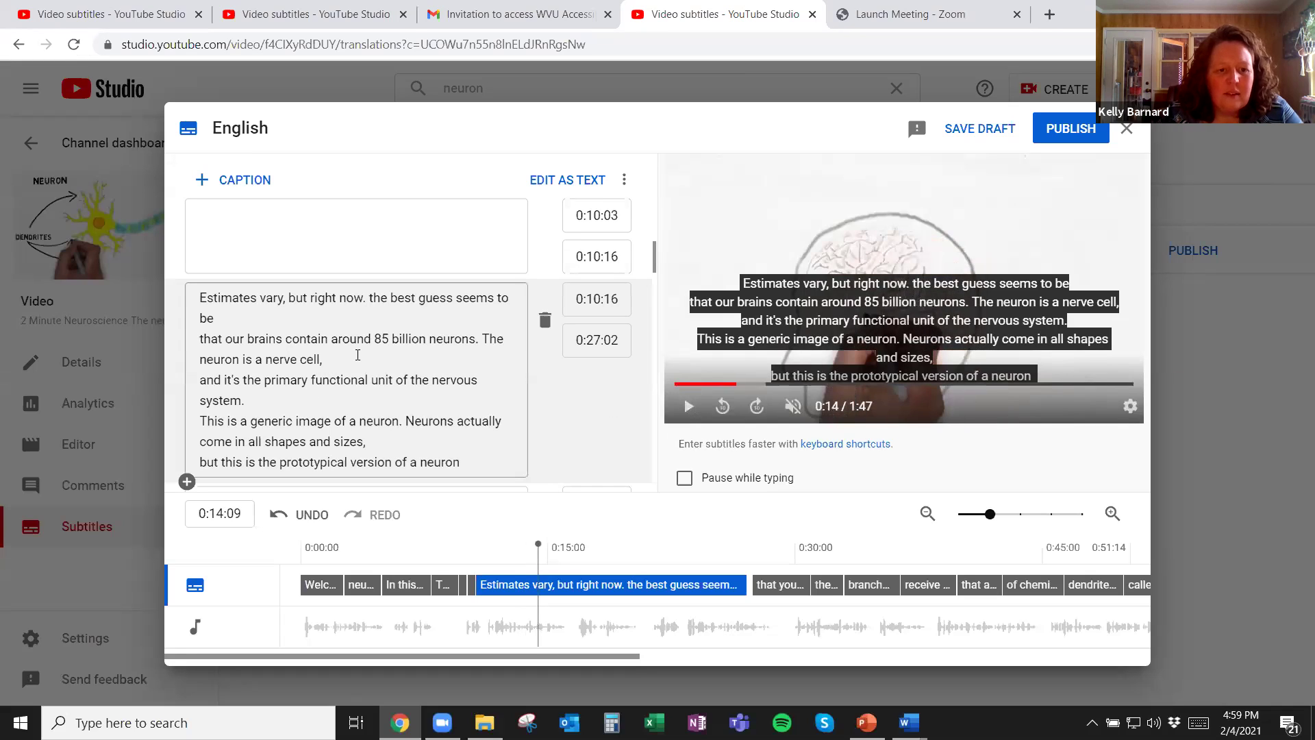
click(484, 337)
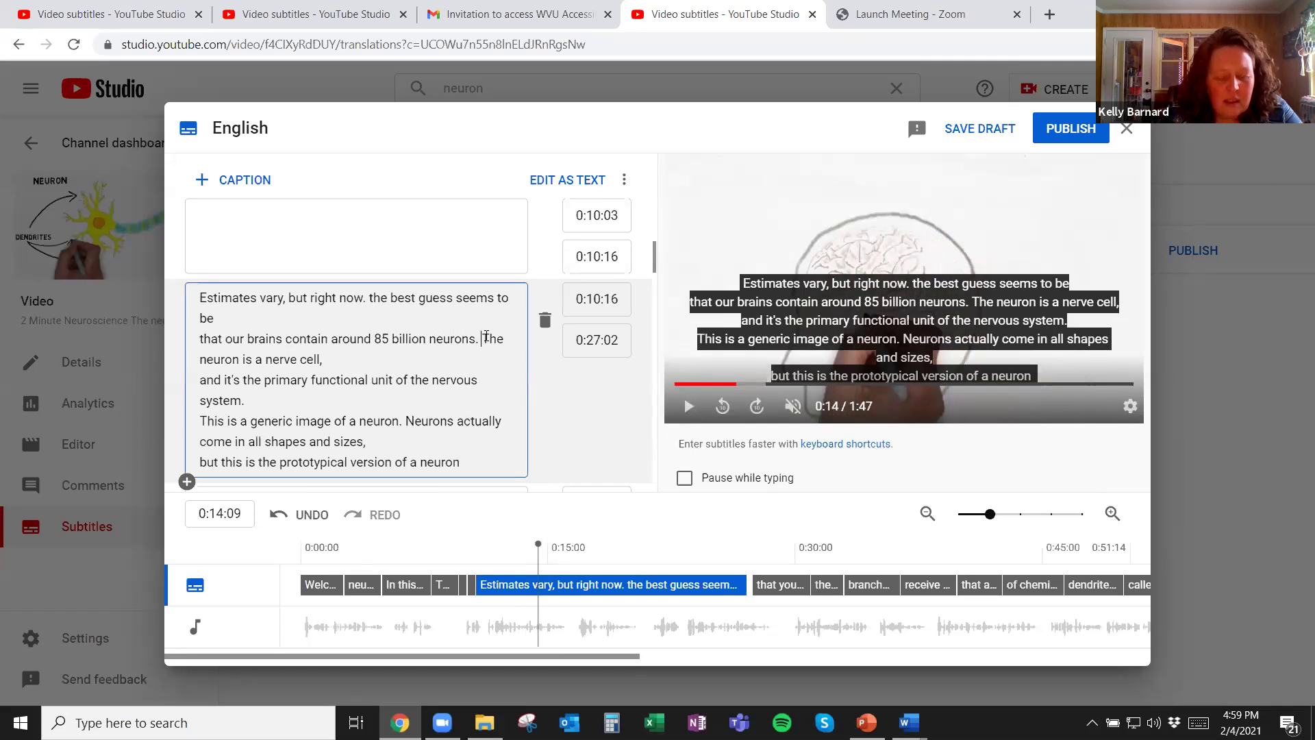
key(Return)
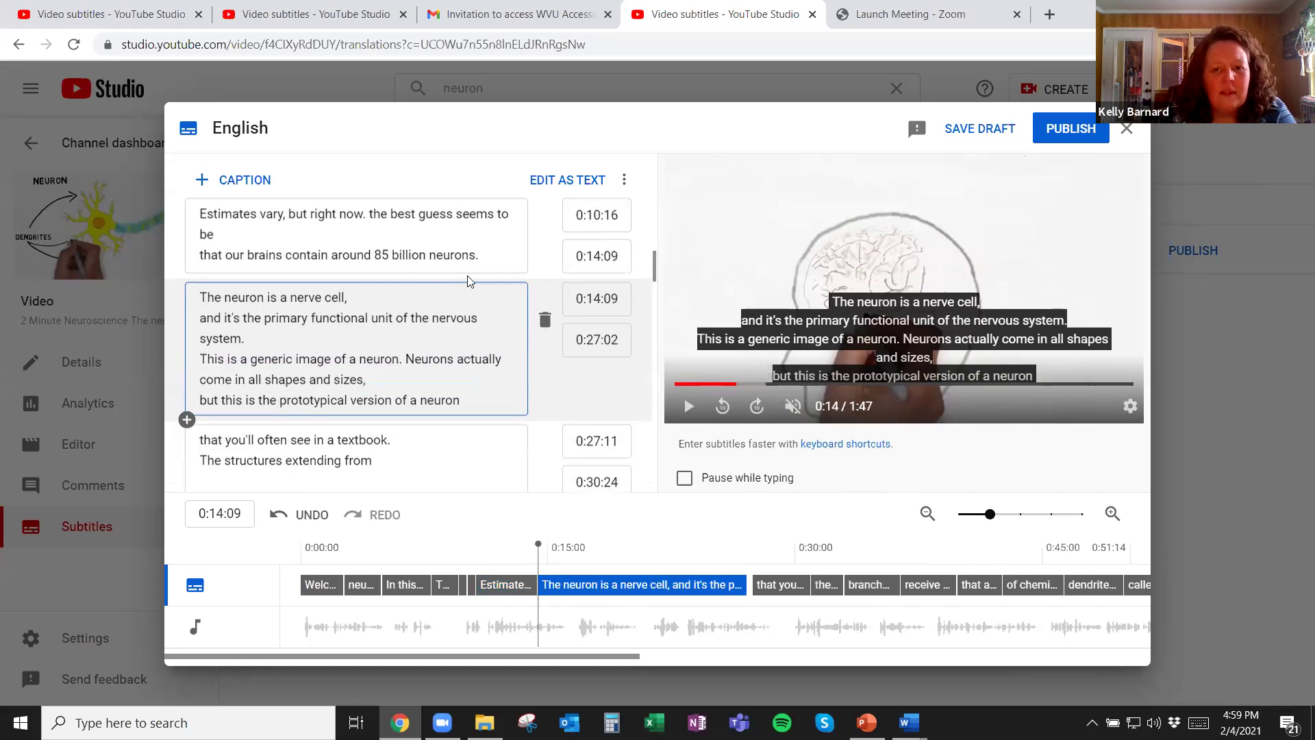
Play the video to 0:18:19 and split the "The neuron is a nerve cell," caption there, right before "This is a generic image"
click(690, 411)
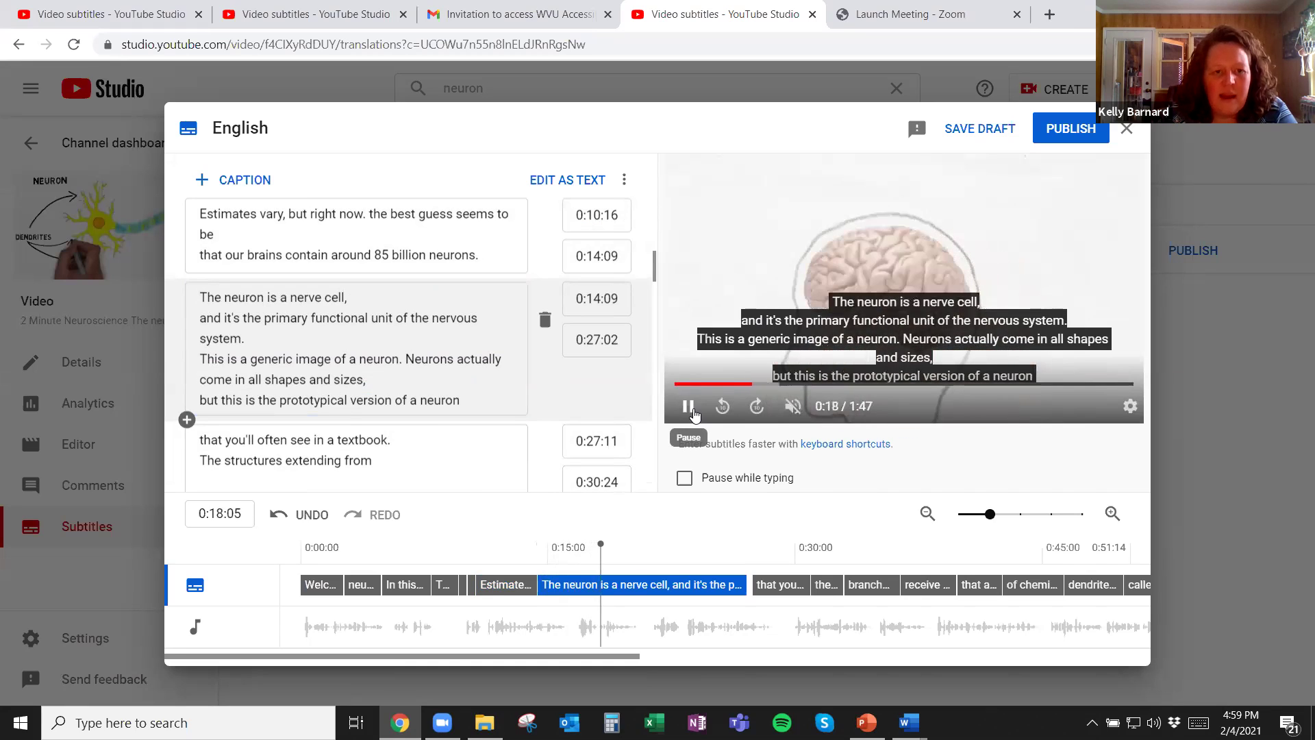
click(694, 414)
click(382, 338)
key(Return)
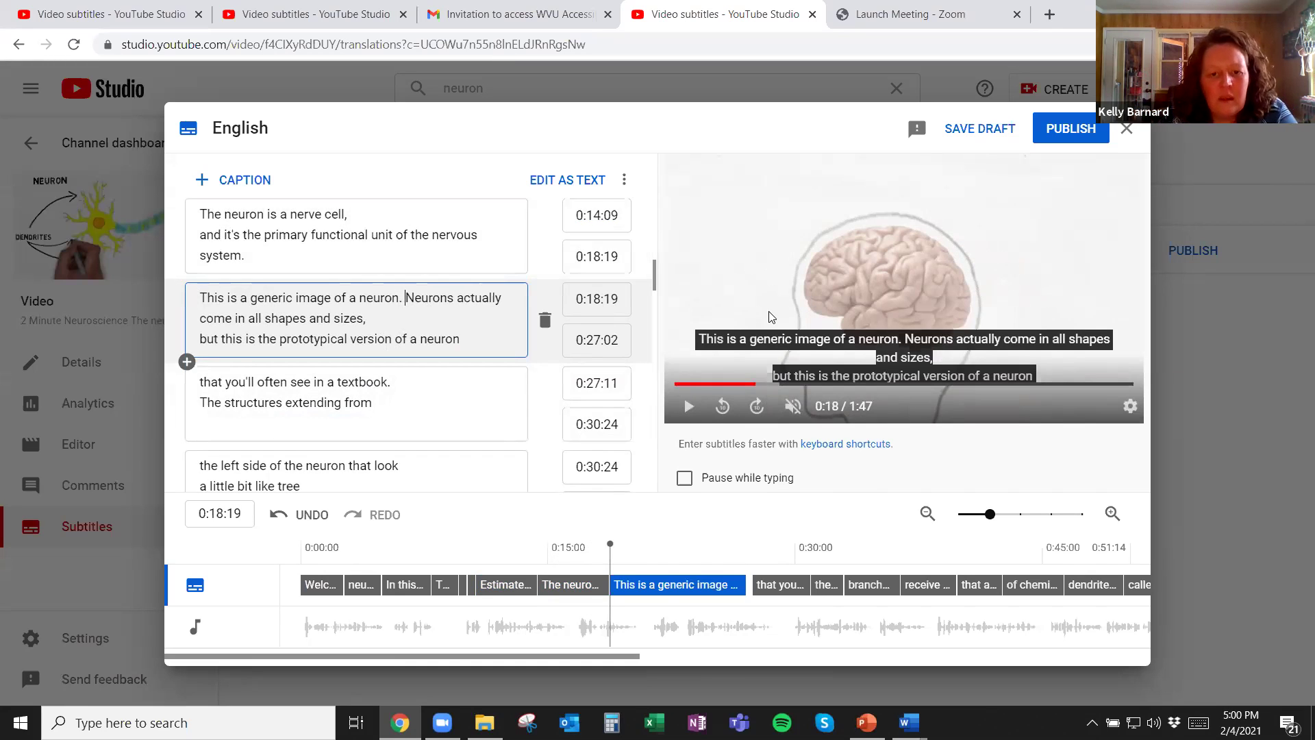
Split the caption at 0:21:14 before "Neurons actually come" and extend the new caption's end to 0:27:11
click(689, 407)
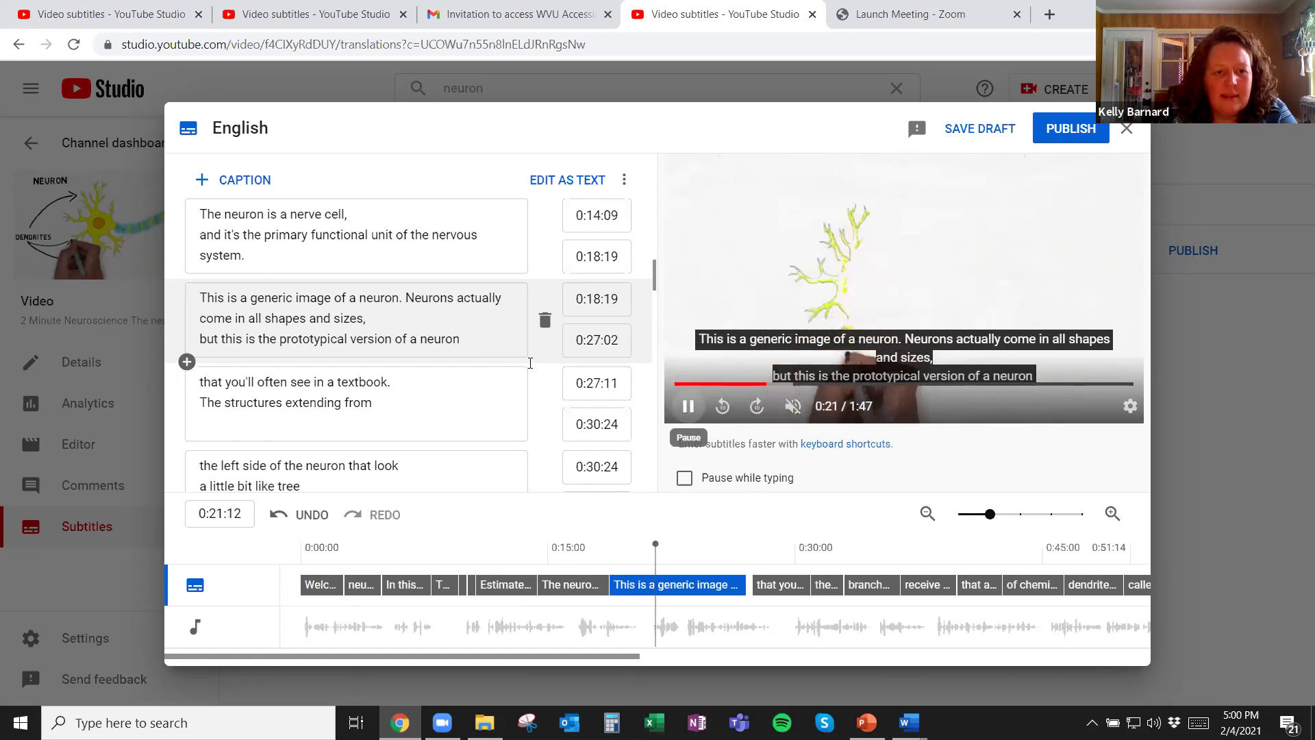
click(689, 407)
click(406, 299)
key(Return)
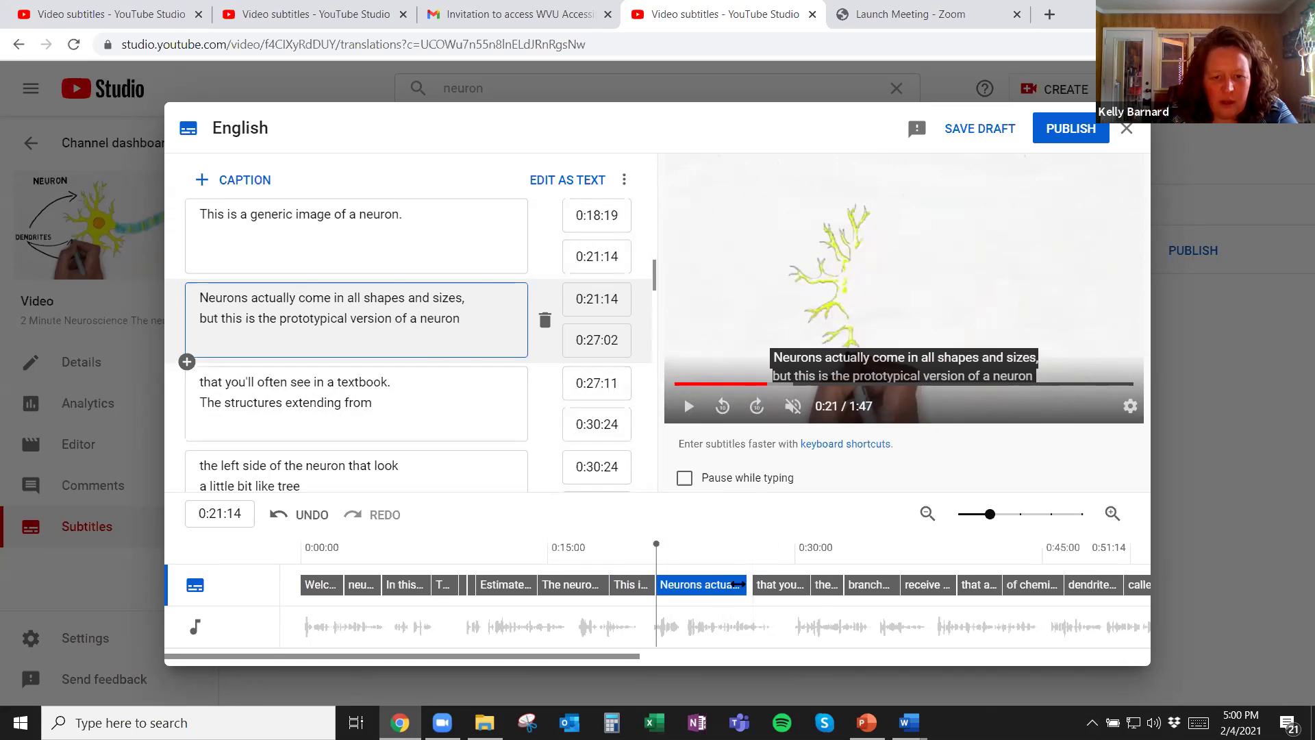
mouse_move(748, 584)
mouse_down()
mouse_move(754, 597)
mouse_move(754, 585)
mouse_up()
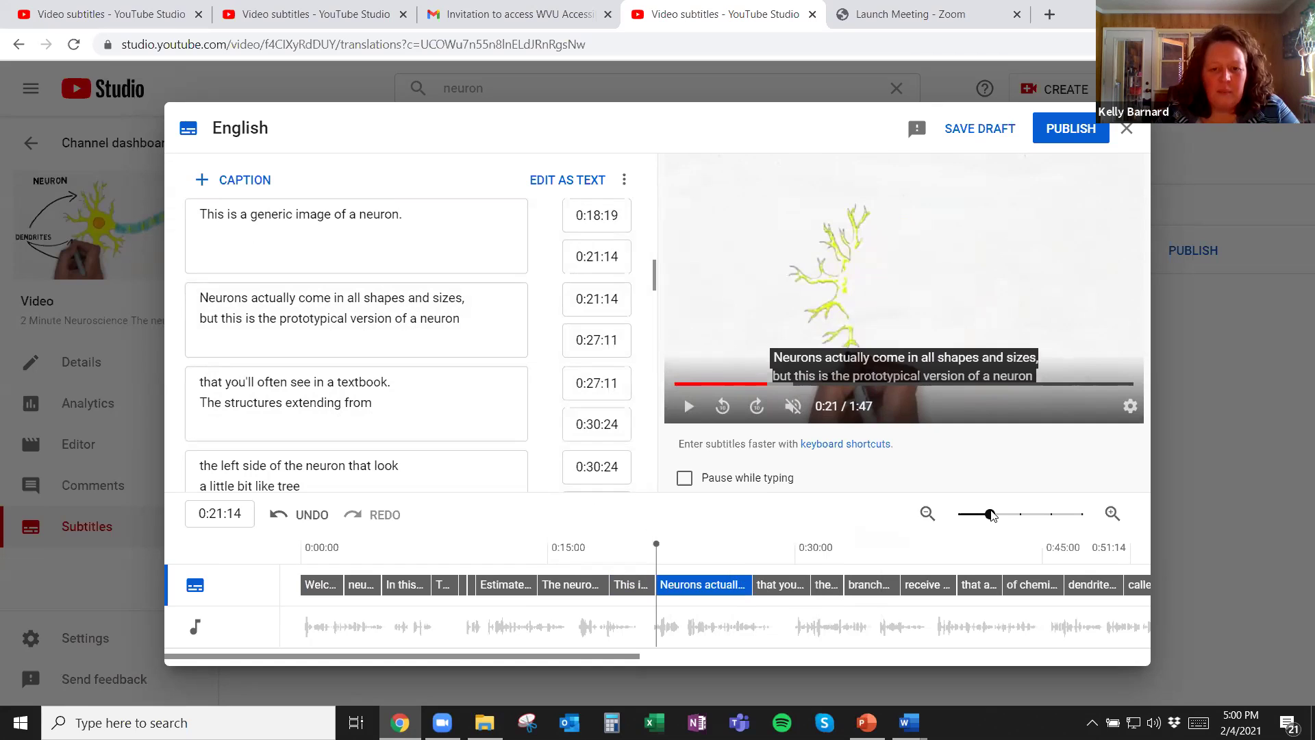
drag(992, 515, 1043, 516)
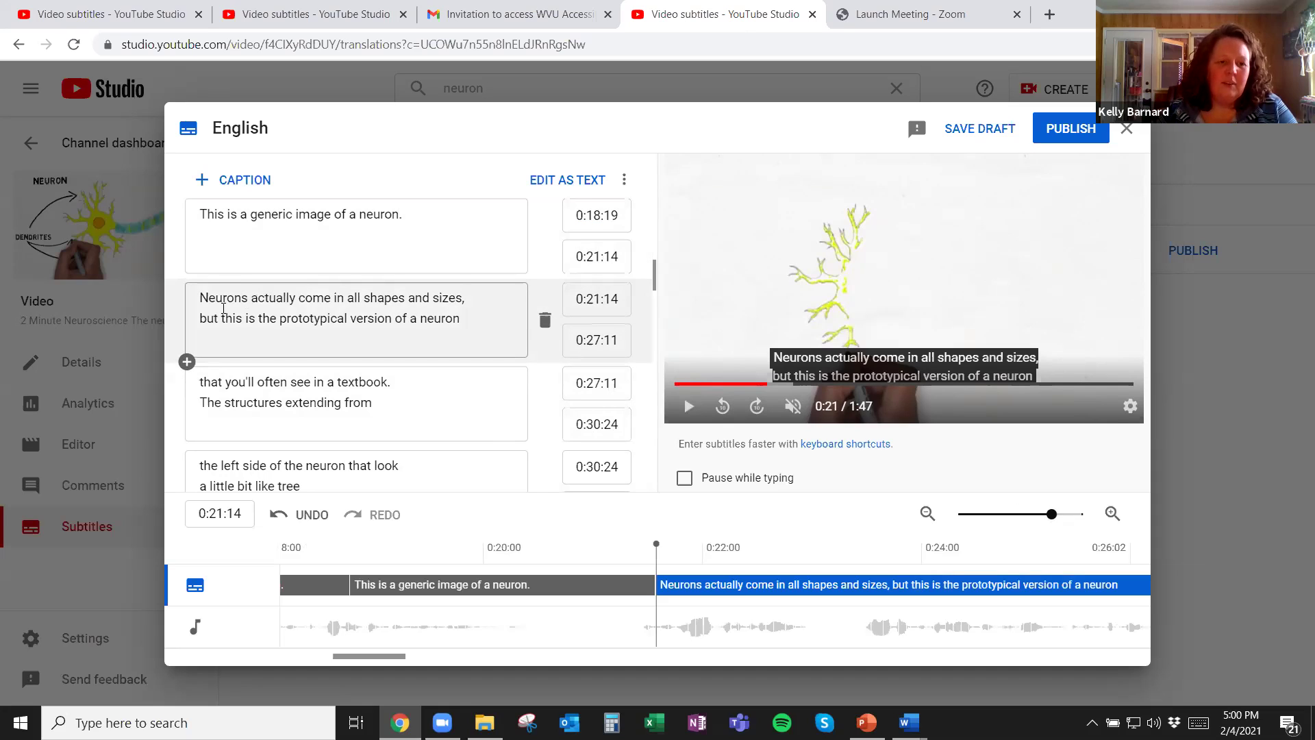
click(203, 296)
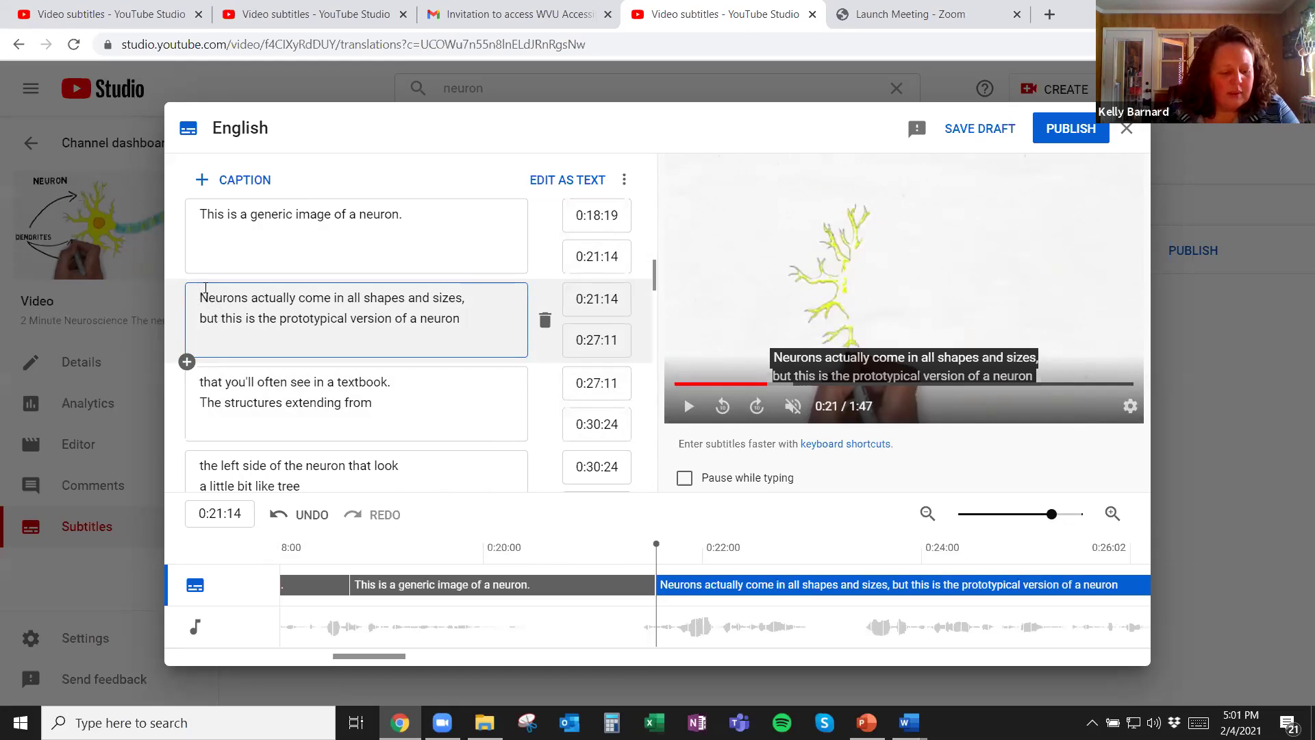
text(+)
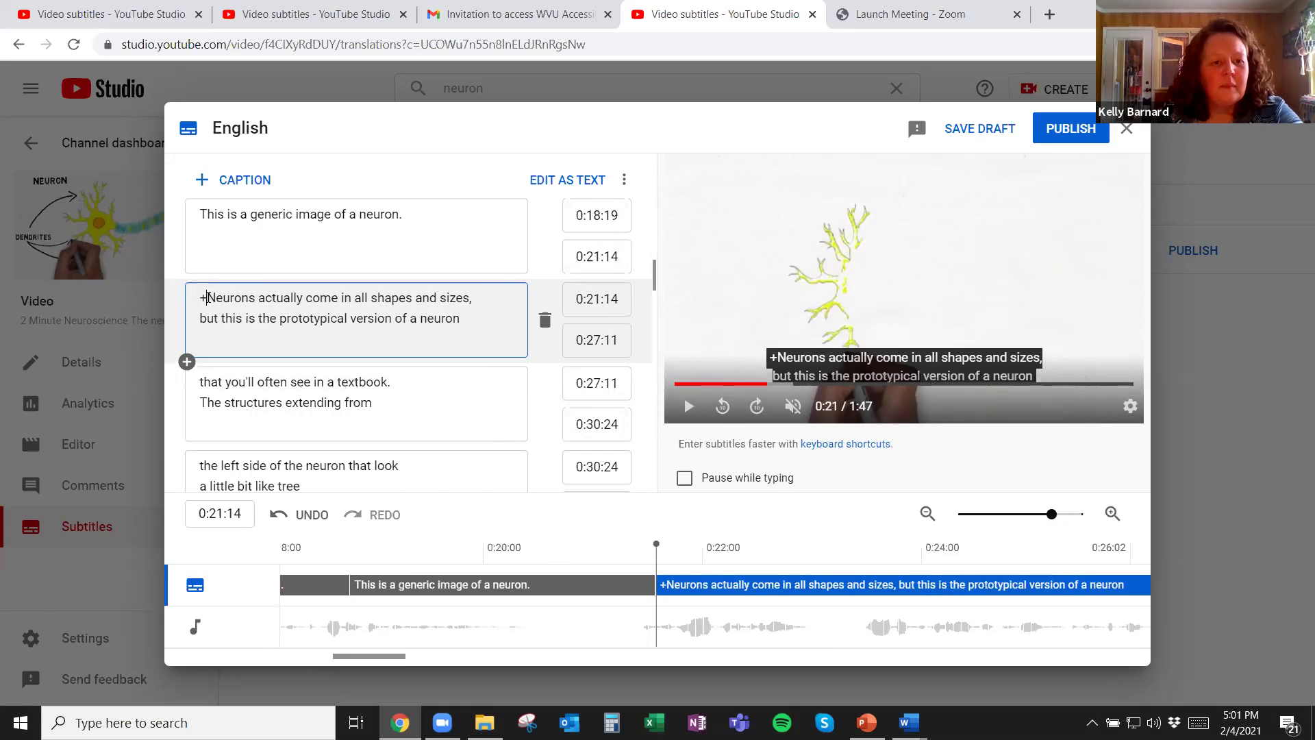
key(Tab)
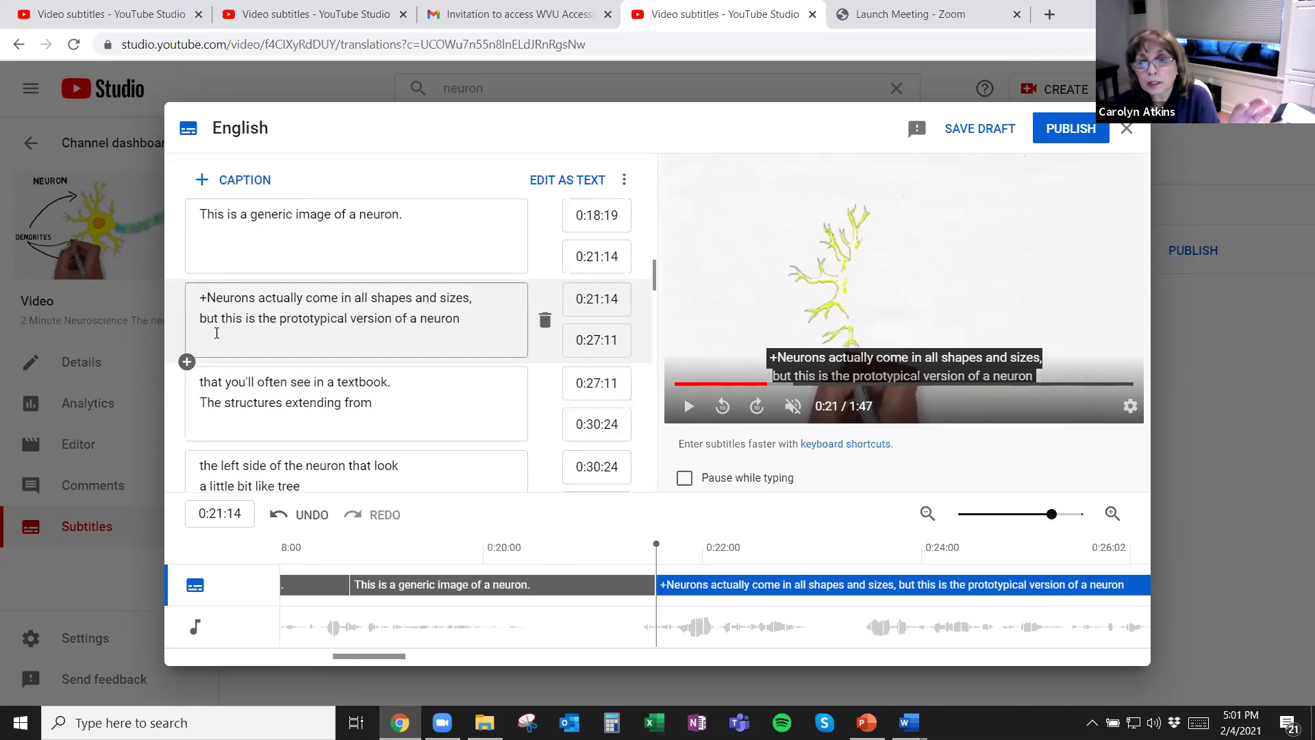
drag(207, 296, 201, 295)
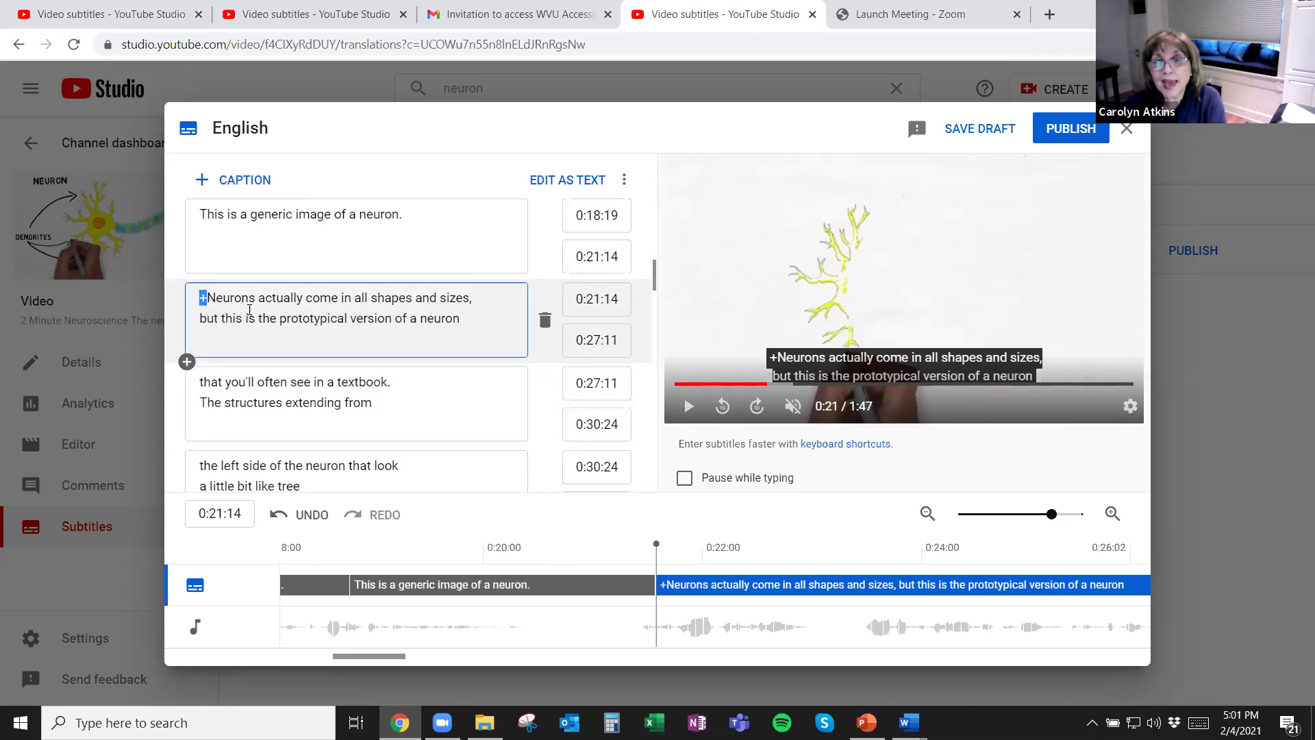
key(BackSpace)
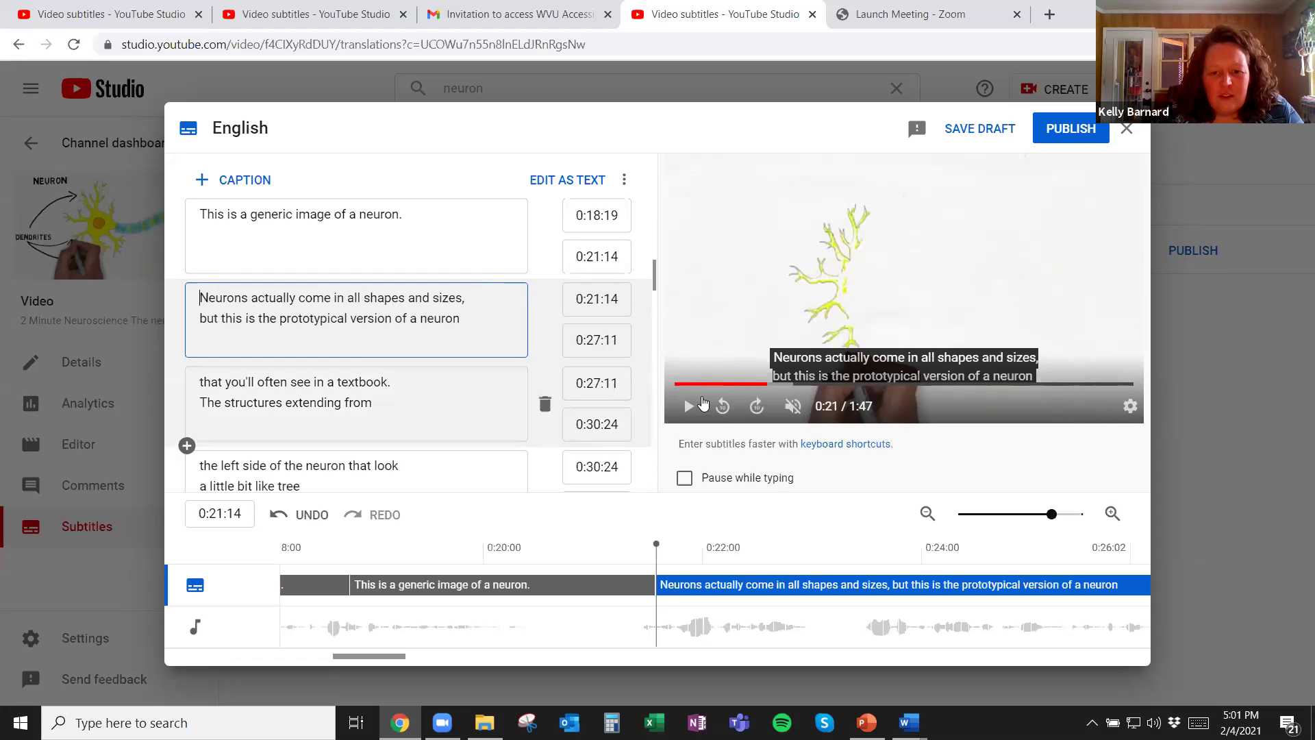
Move the end of the "Neurons actually come in all shapes and sizes," caption back to 0:27:05
click(1046, 515)
drag(1046, 515, 1019, 515)
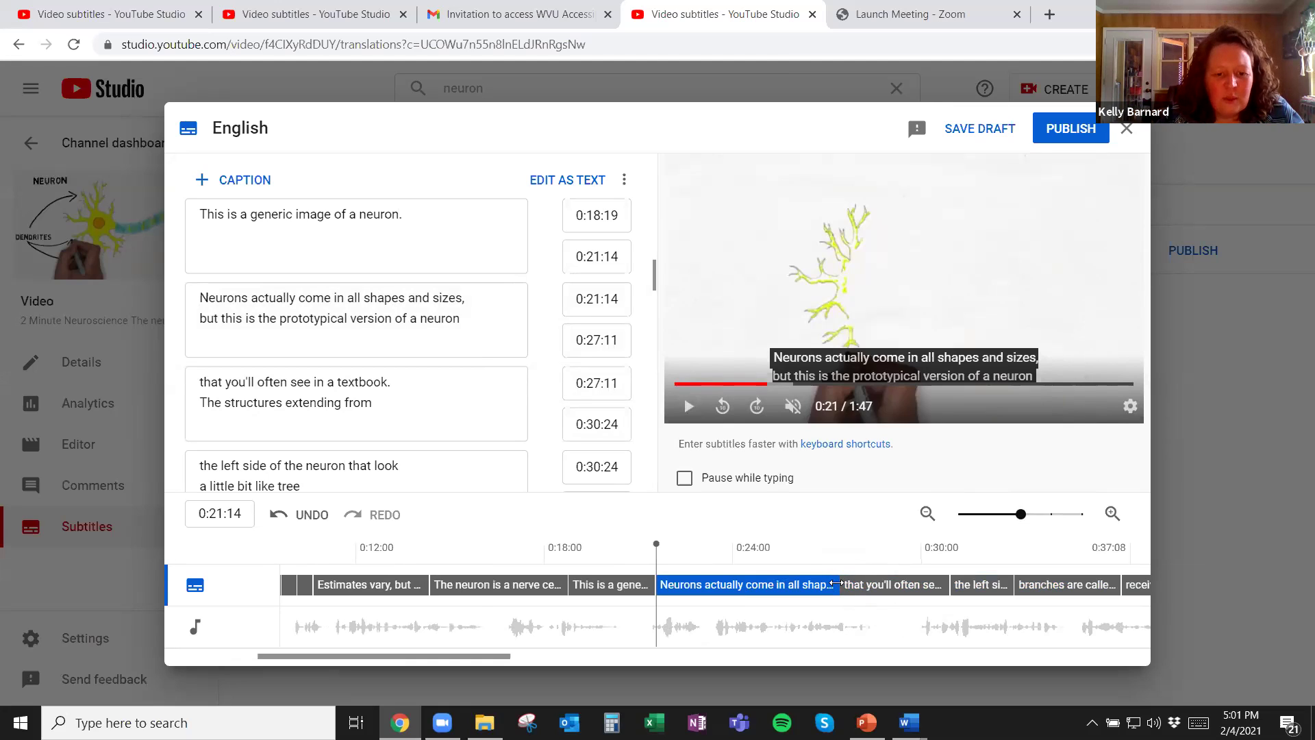
drag(836, 583, 831, 583)
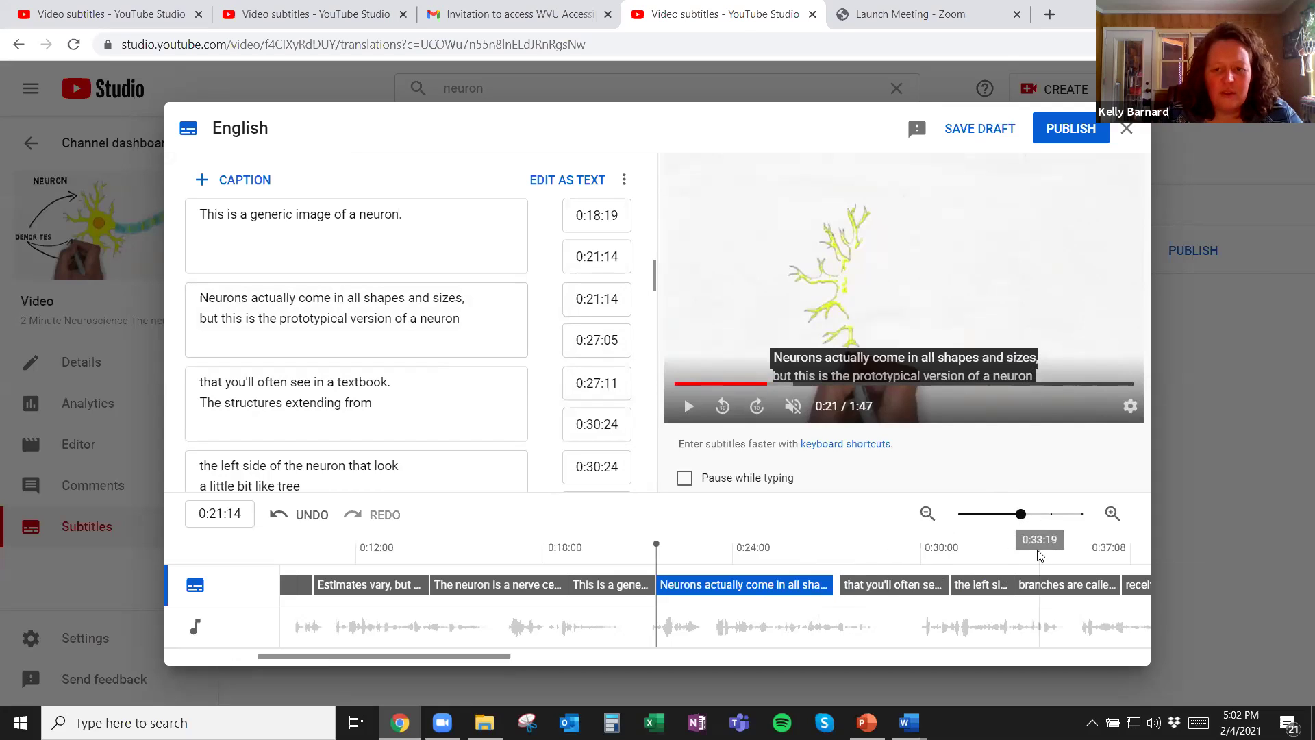
Save the English subtitles as a draft
drag(1024, 517, 1050, 517)
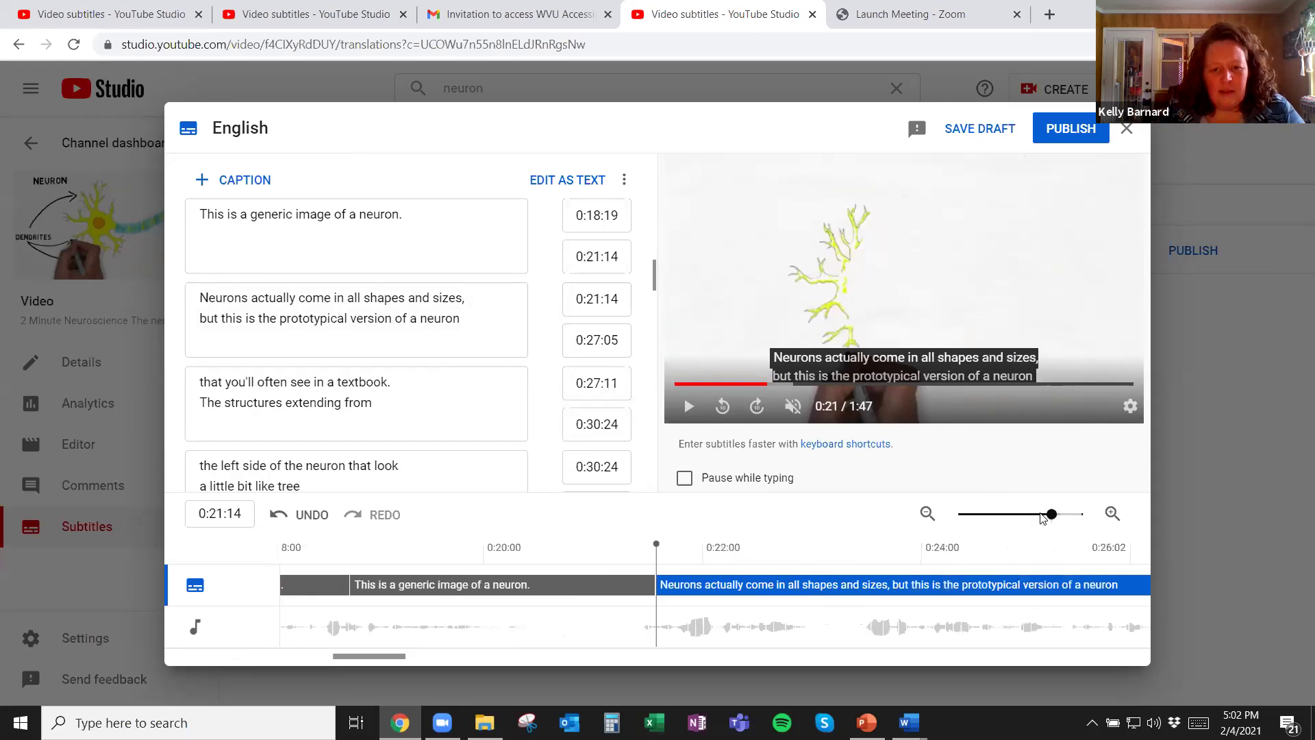
click(479, 347)
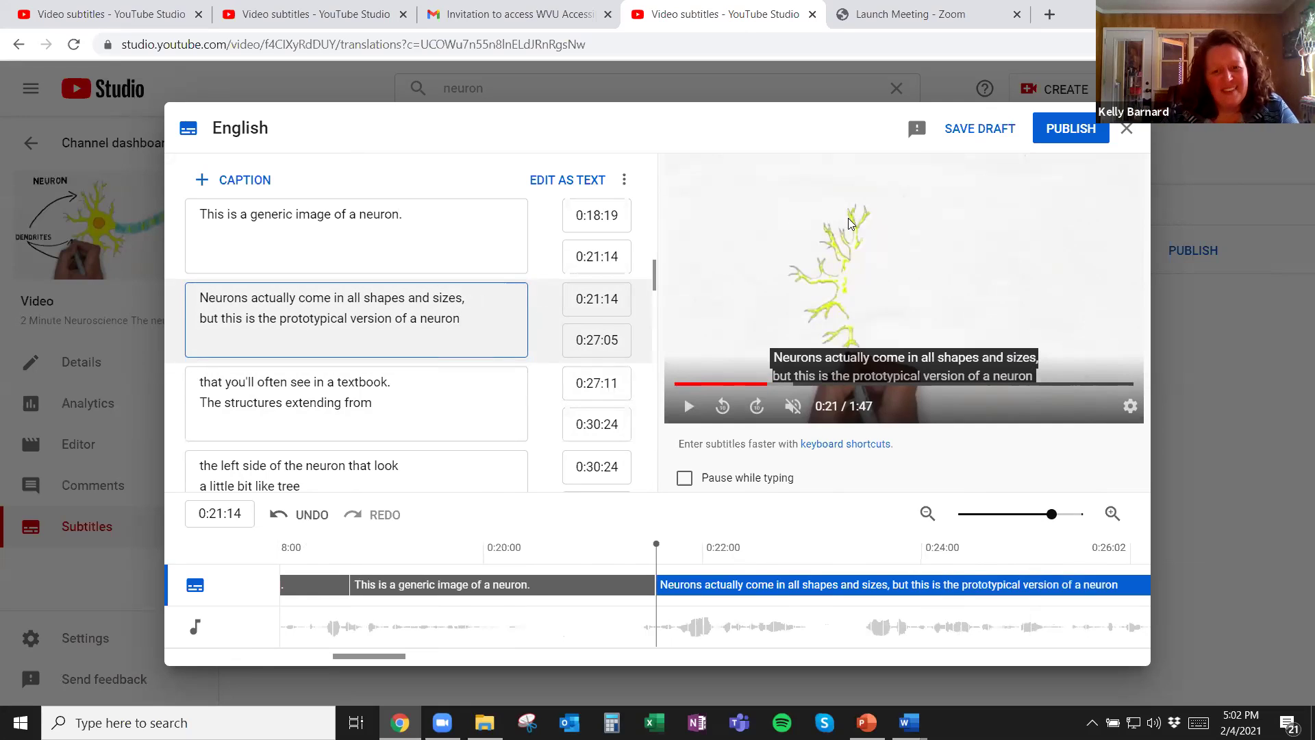
click(952, 126)
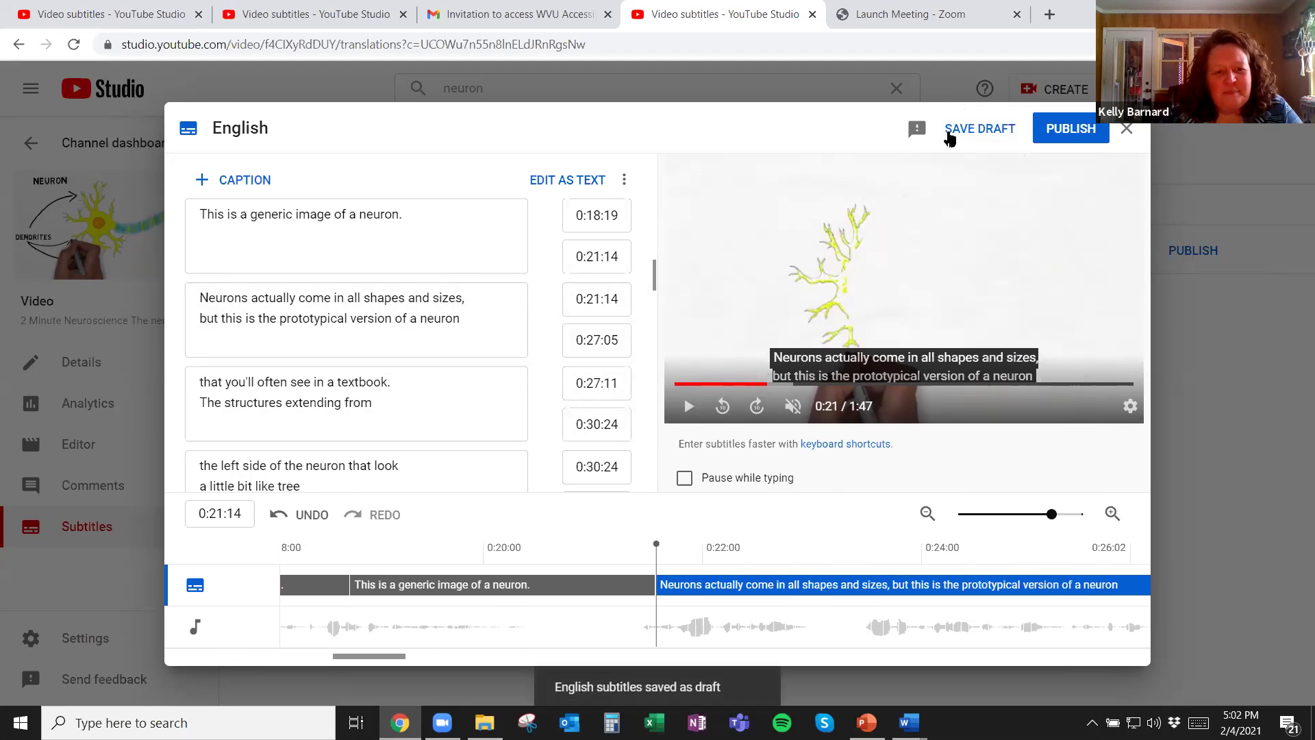
click(476, 299)
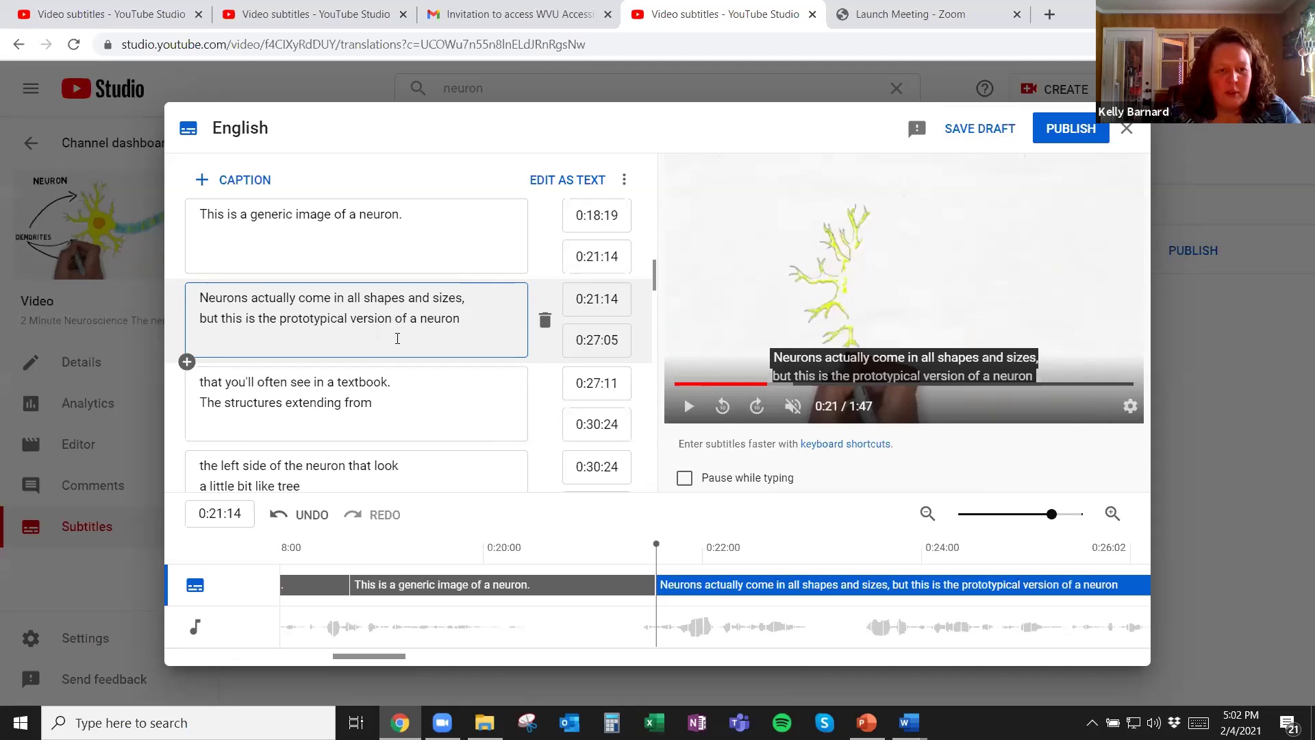
drag(280, 319, 347, 321)
right_click(337, 326)
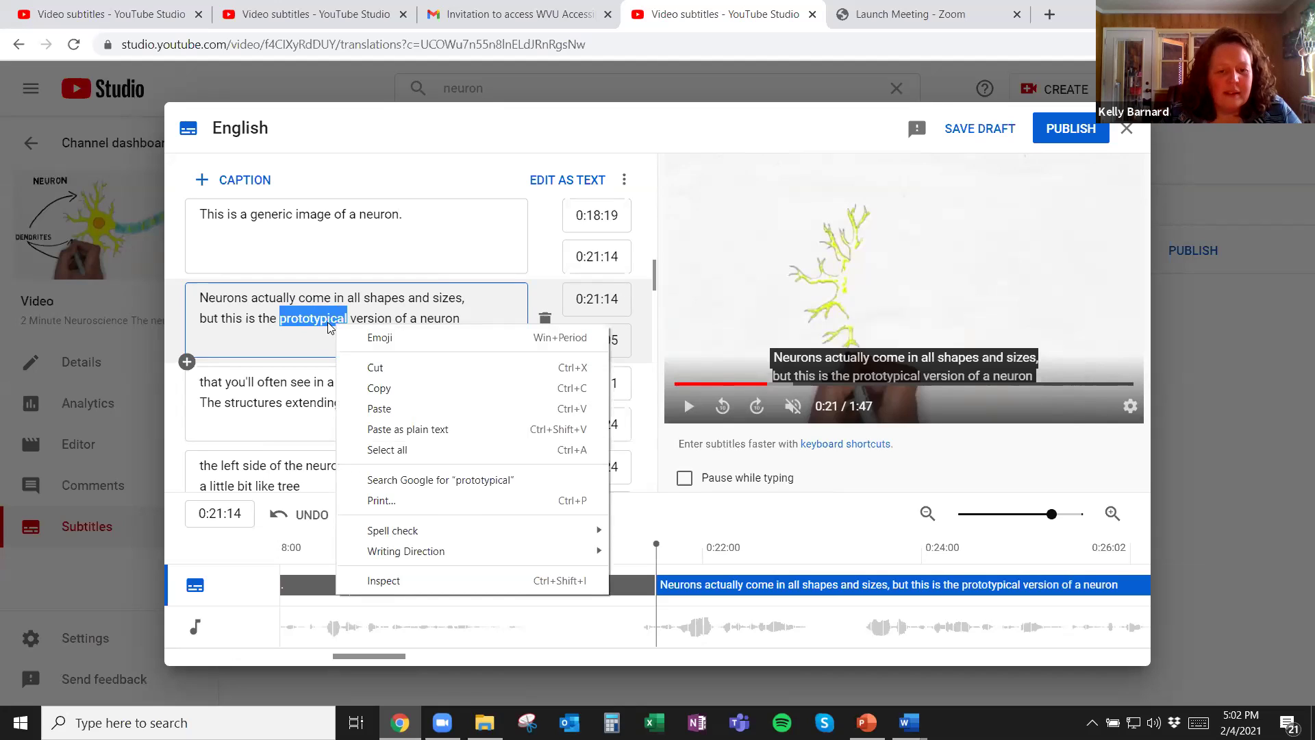
click(318, 334)
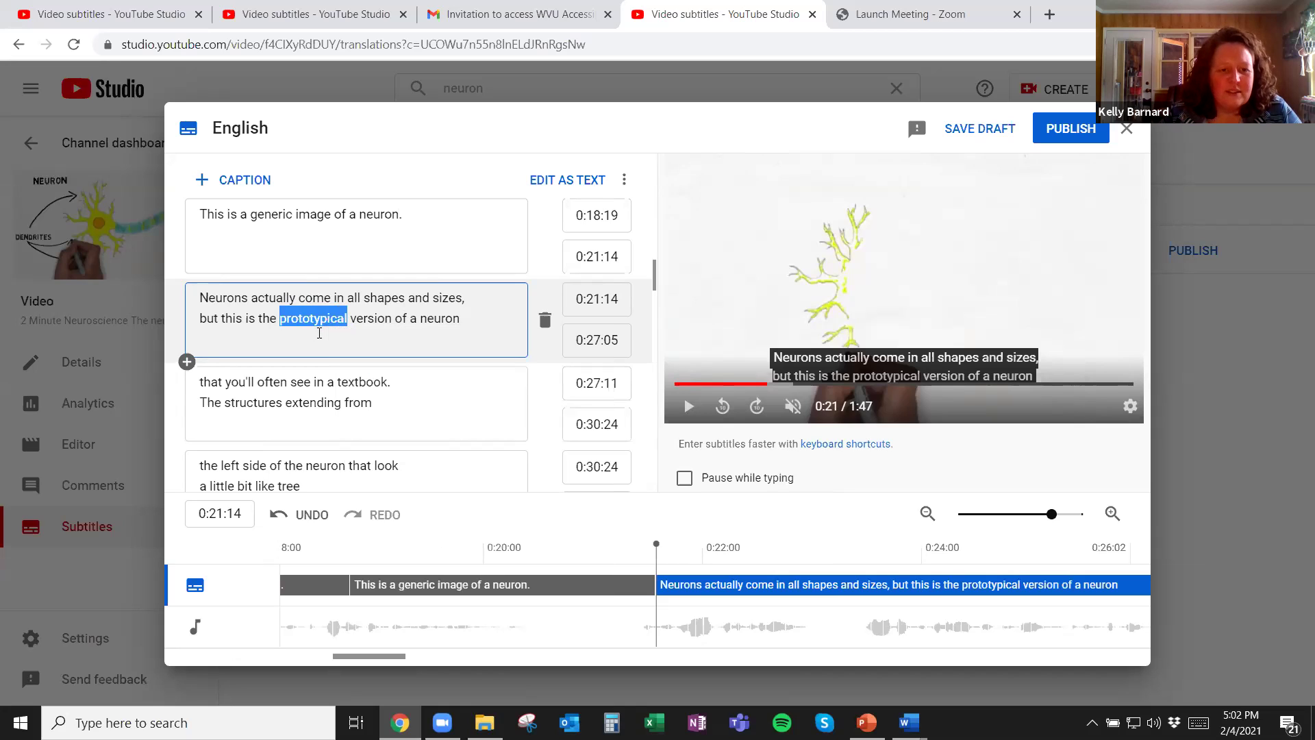
Split the "Neurons actually come" caption after "shapes and sizes," so "but this is the prototypical version of a neuron" becomes its own caption
click(319, 334)
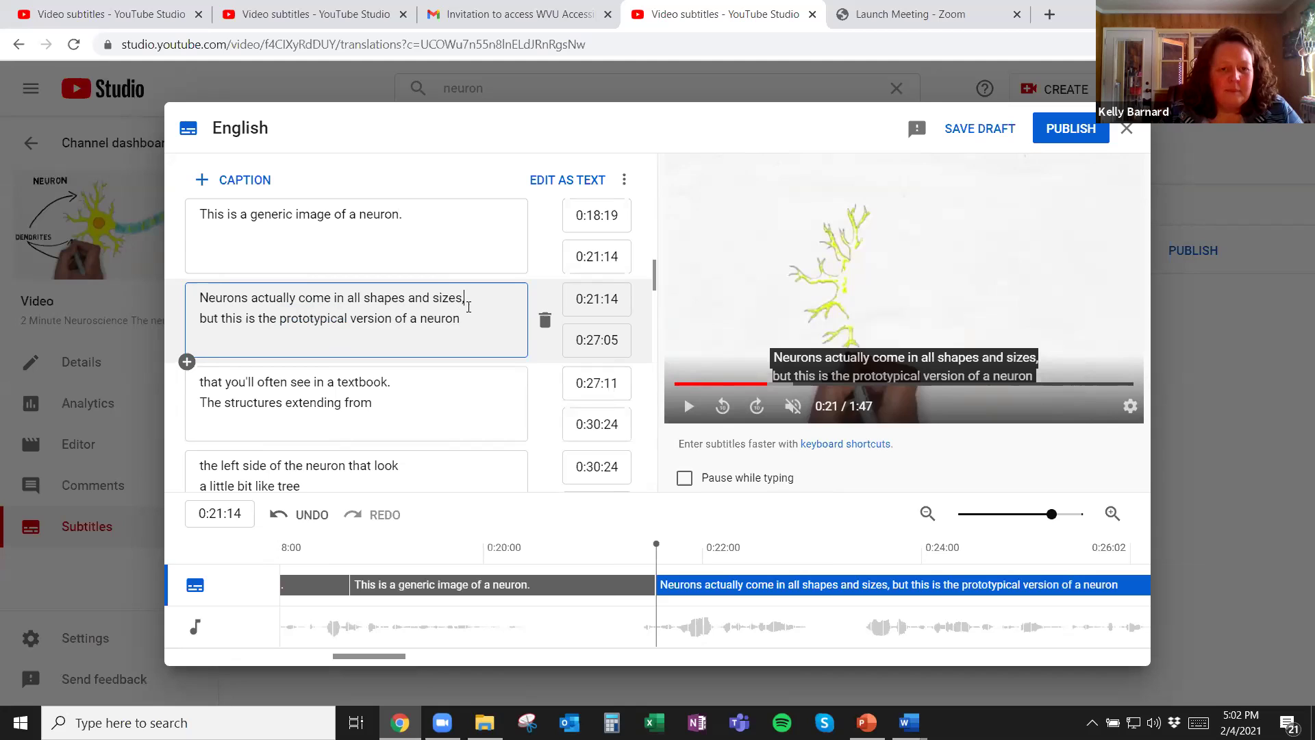
click(468, 306)
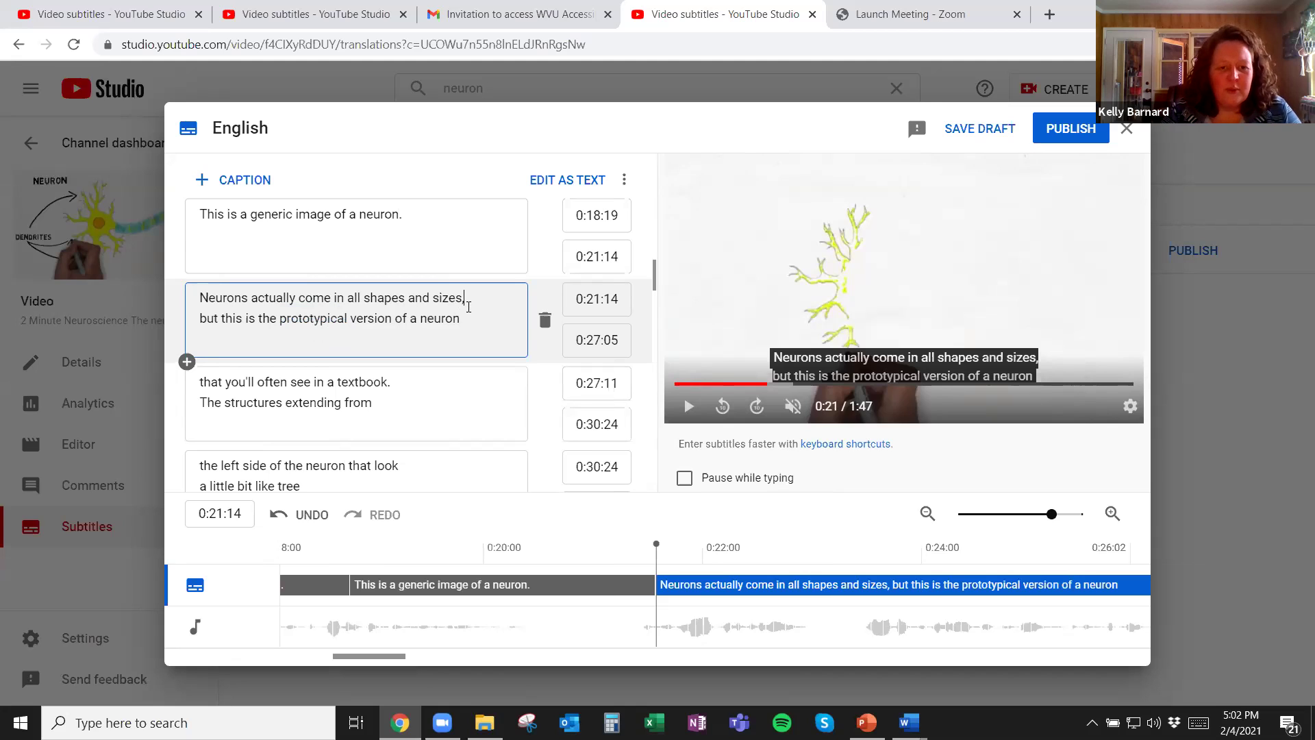
key(Return)
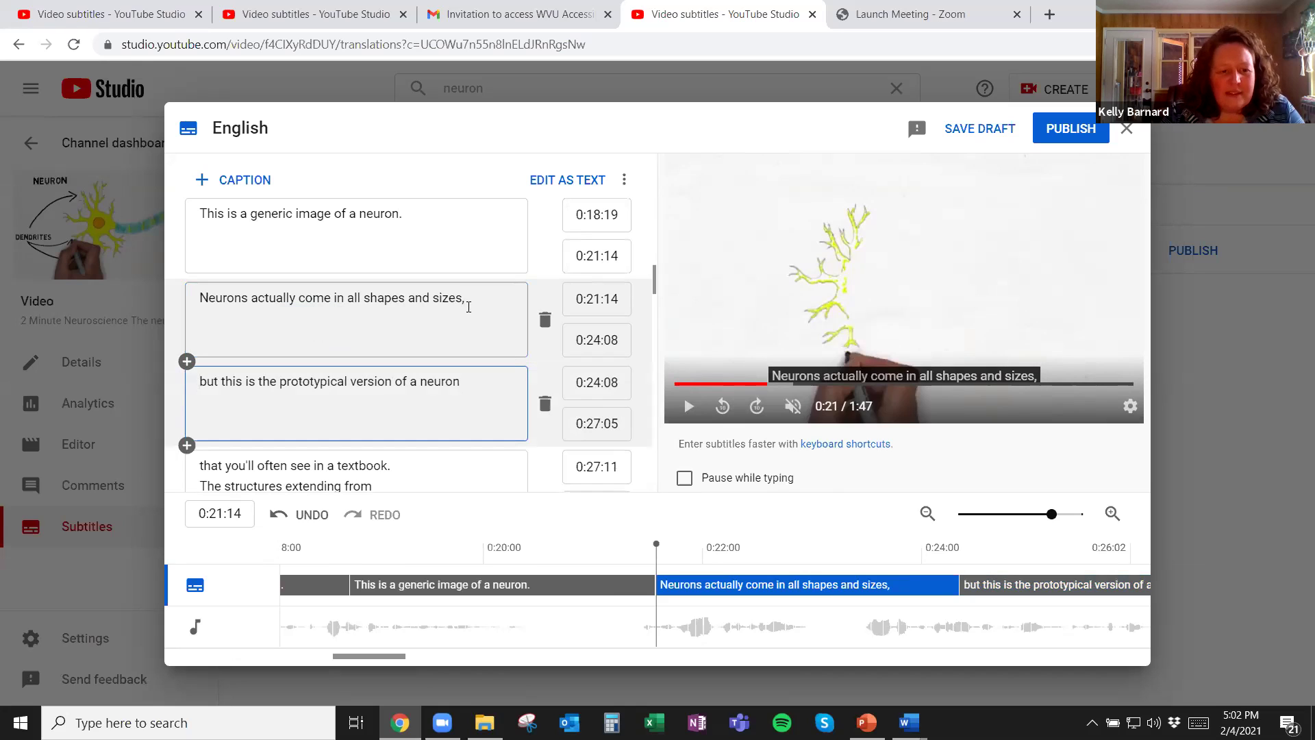
Try a line break before "textbook." in the "that you'll often see" caption and undo it
scroll(461, 363, down, 1)
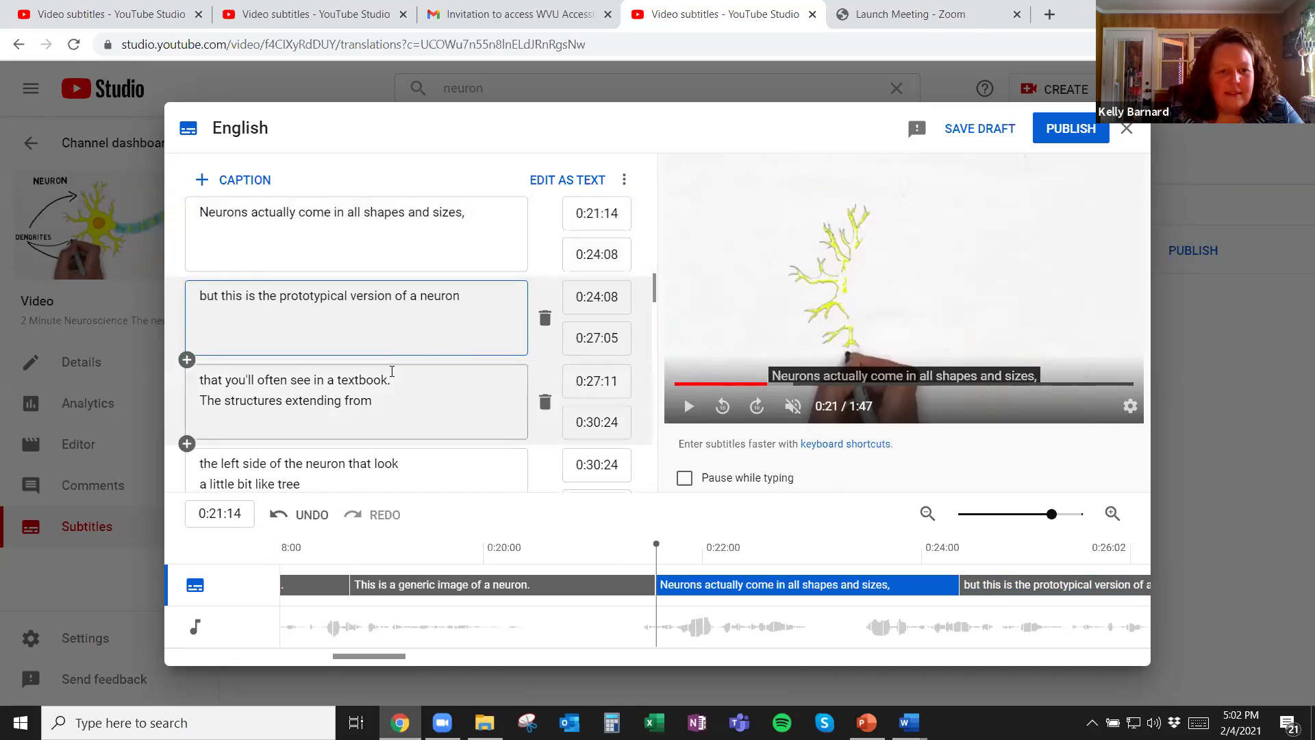
click(341, 379)
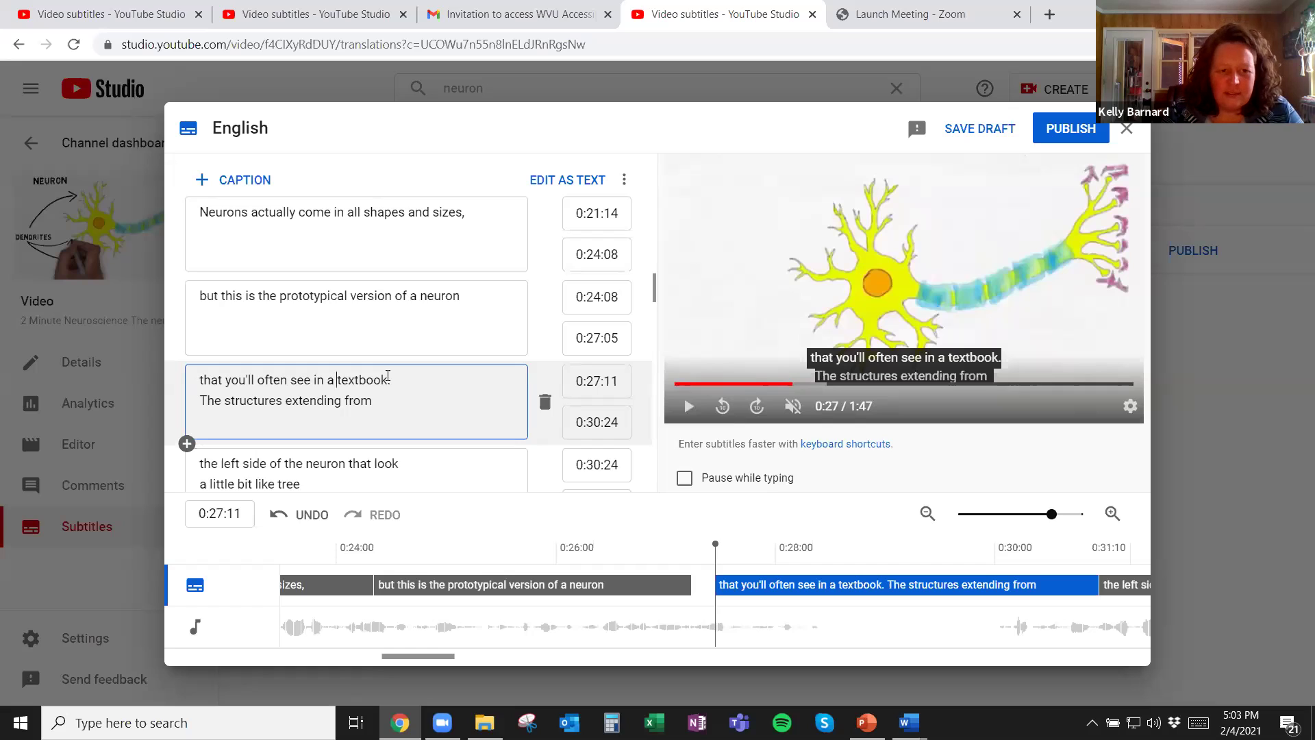
key(Return)
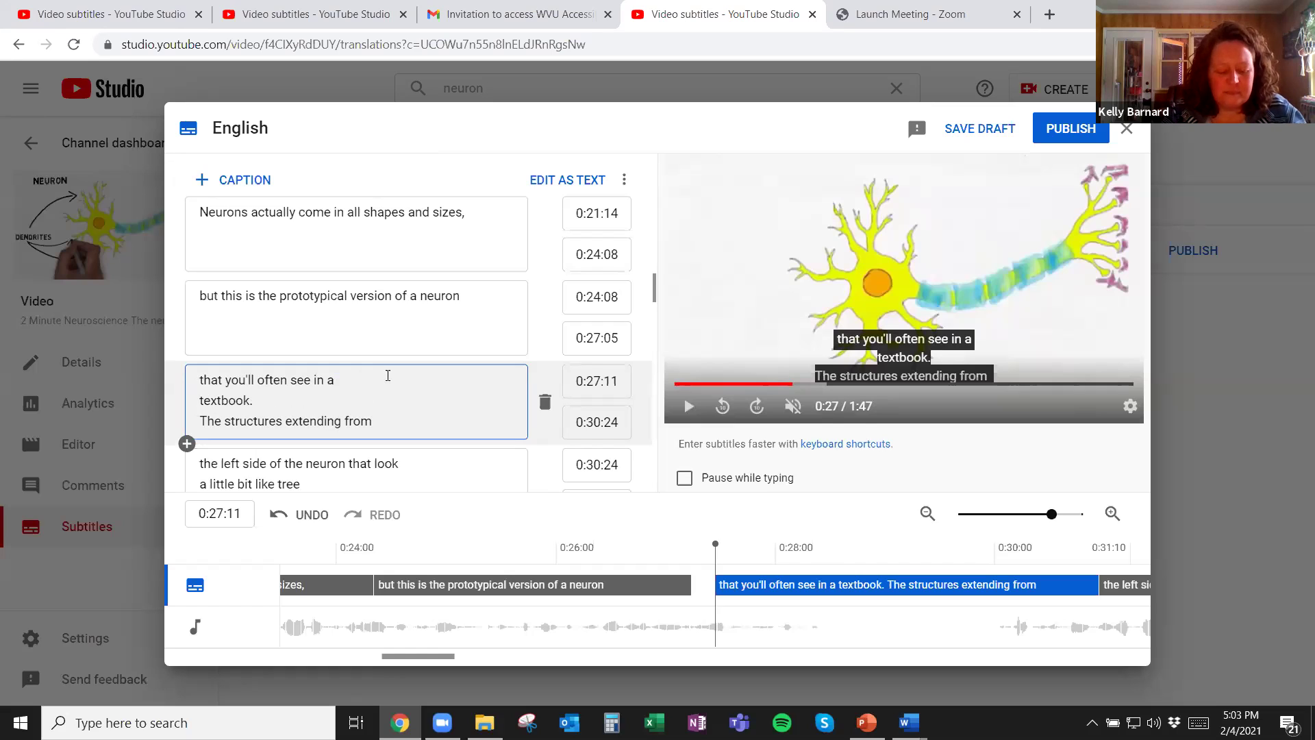
key(ctrl+z)
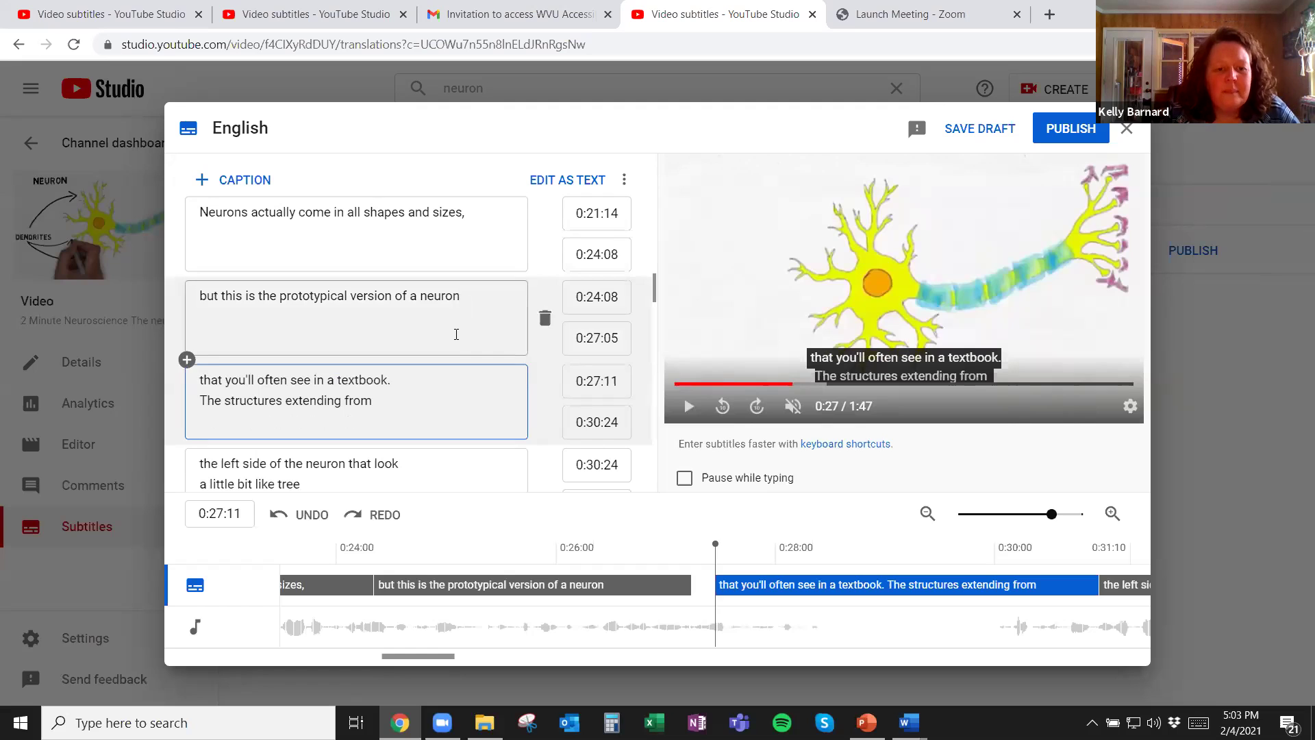
Move the word "then" from the "a signal is sent to" caption to the end of the "If the signal coming from the dendrites is strong enough," caption
scroll(456, 322, down, 3)
scroll(454, 360, down, 4)
scroll(453, 360, down, 1)
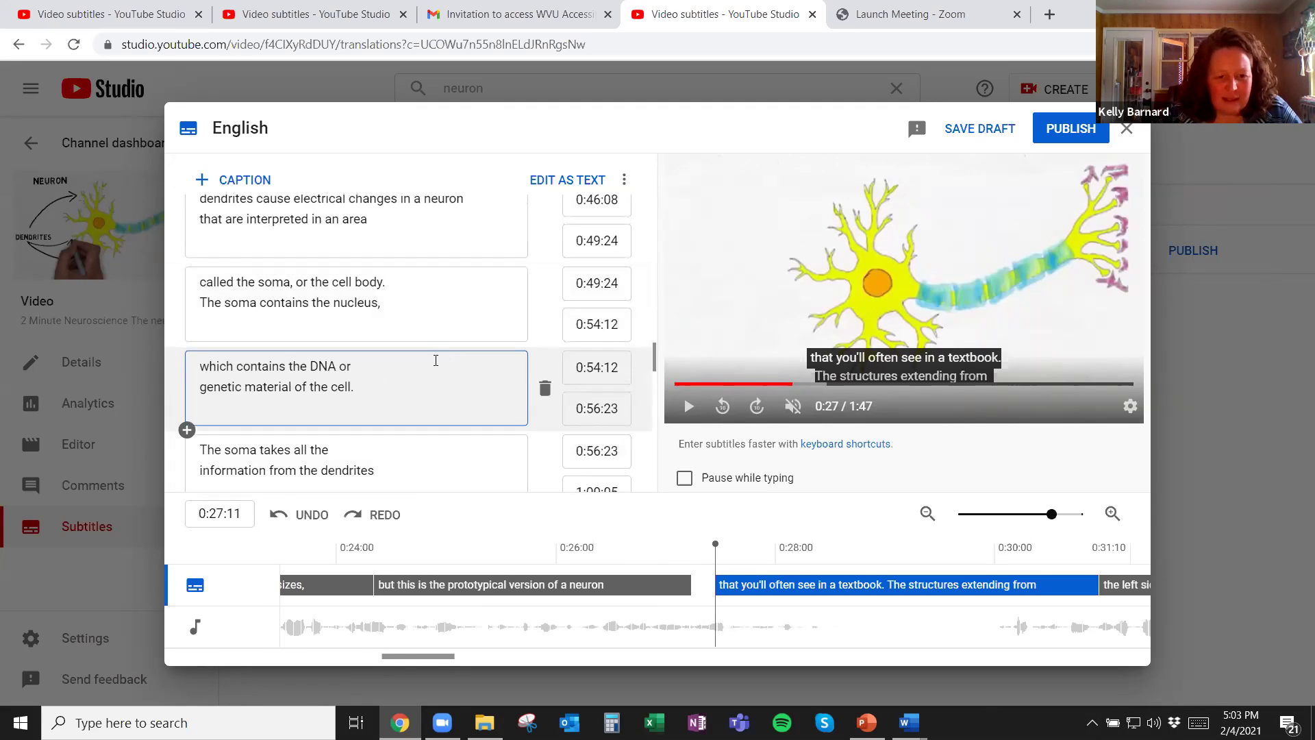
scroll(405, 358, down, 1)
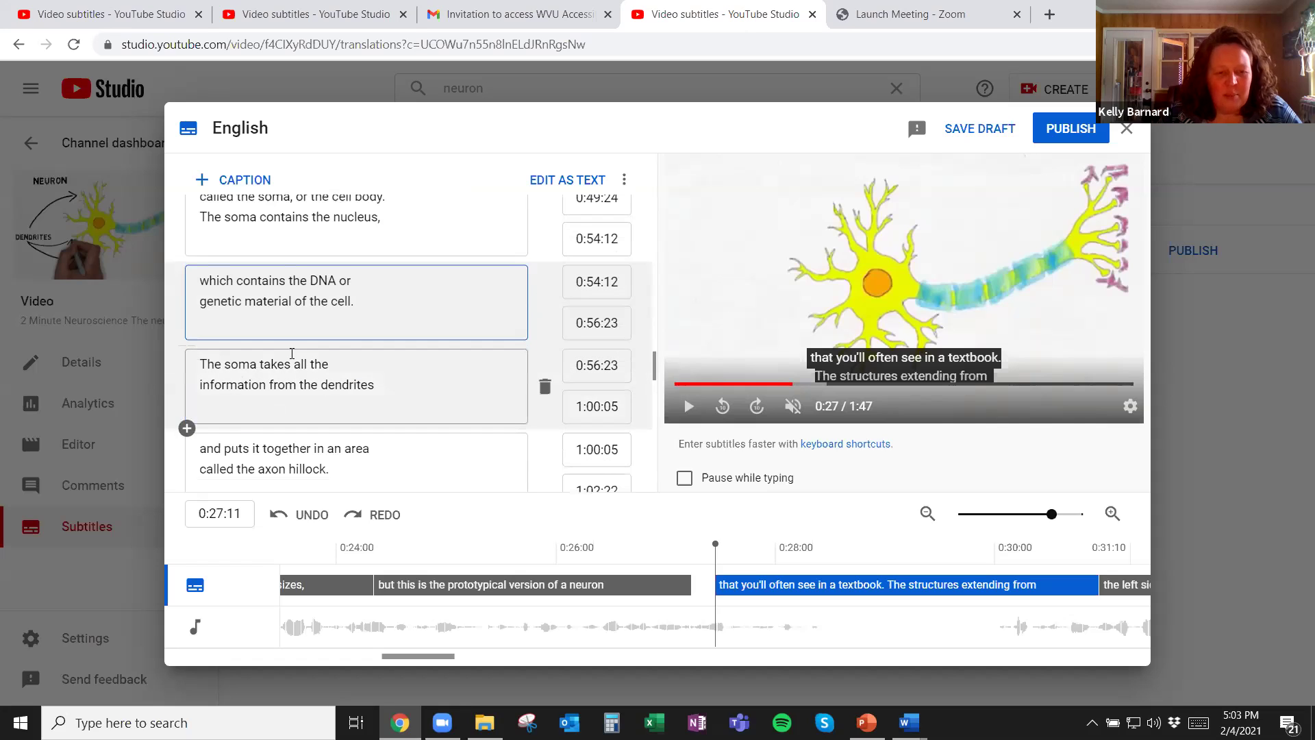
scroll(390, 401, down, 1)
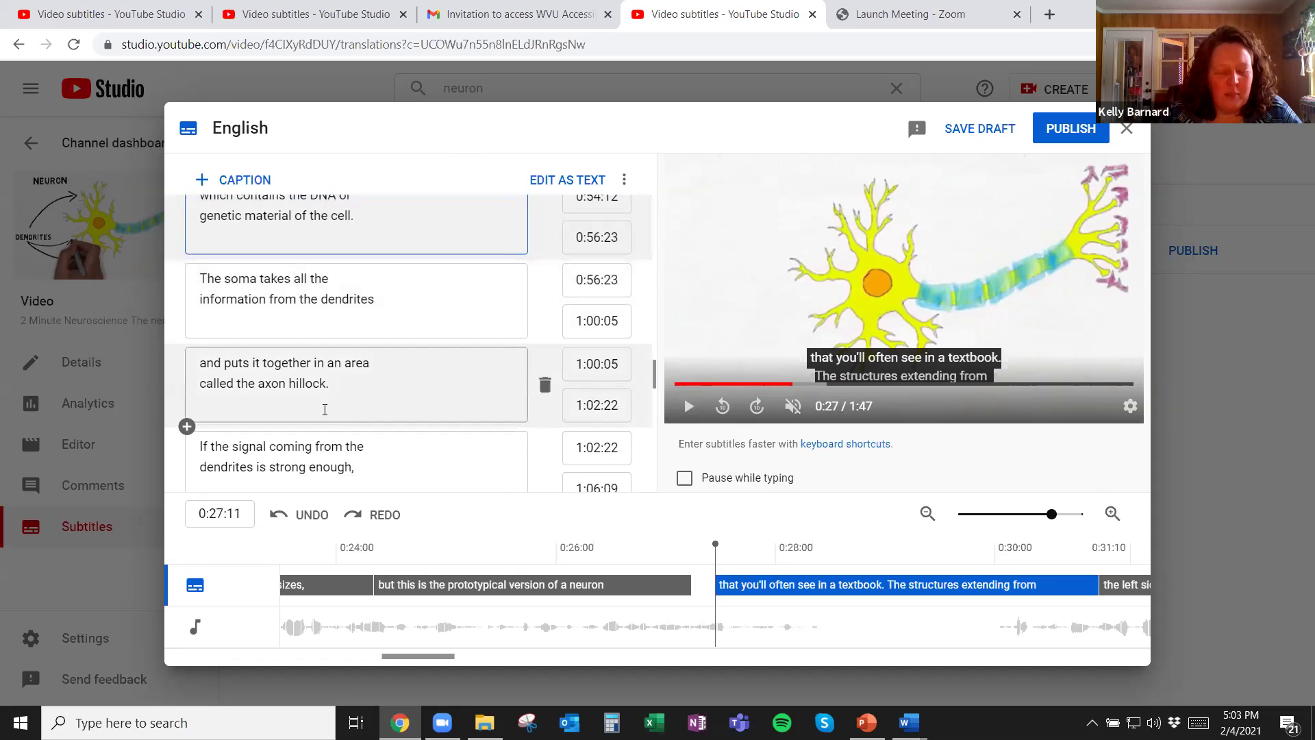
scroll(367, 403, down, 1)
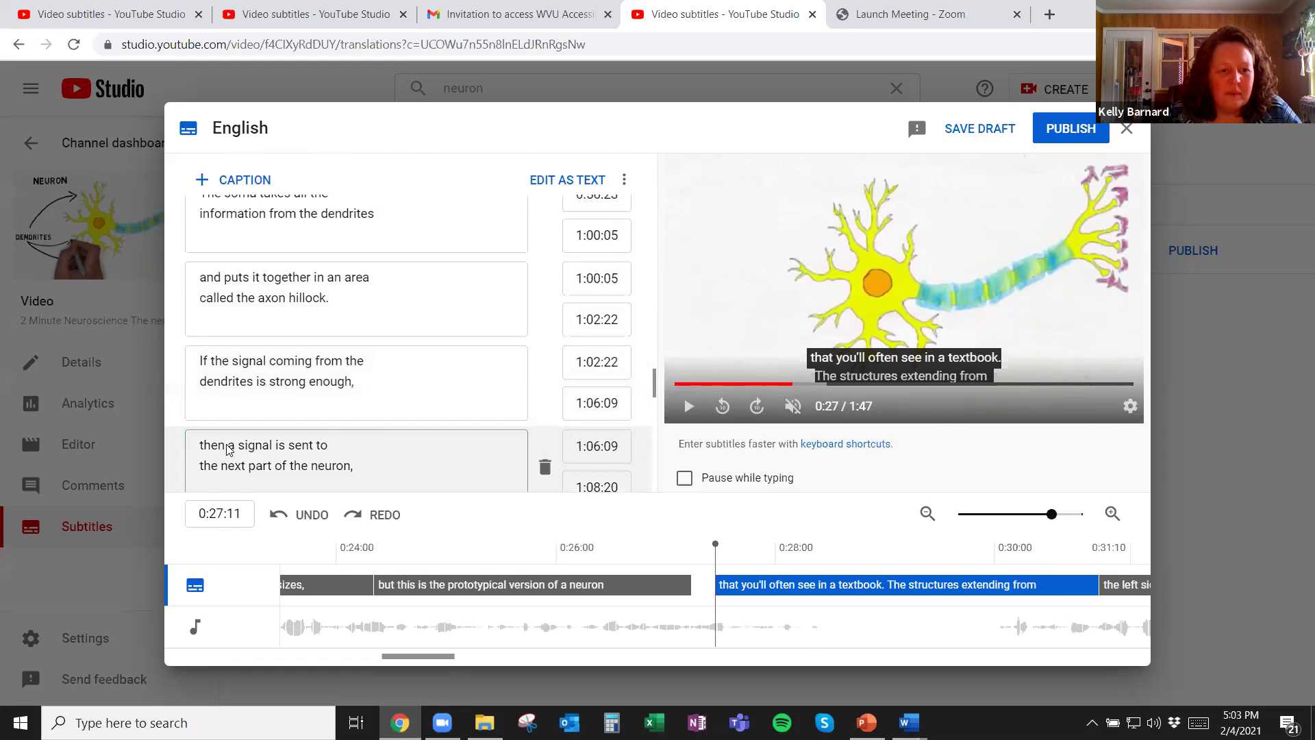
scroll(228, 449, down, 1)
double_click(206, 400)
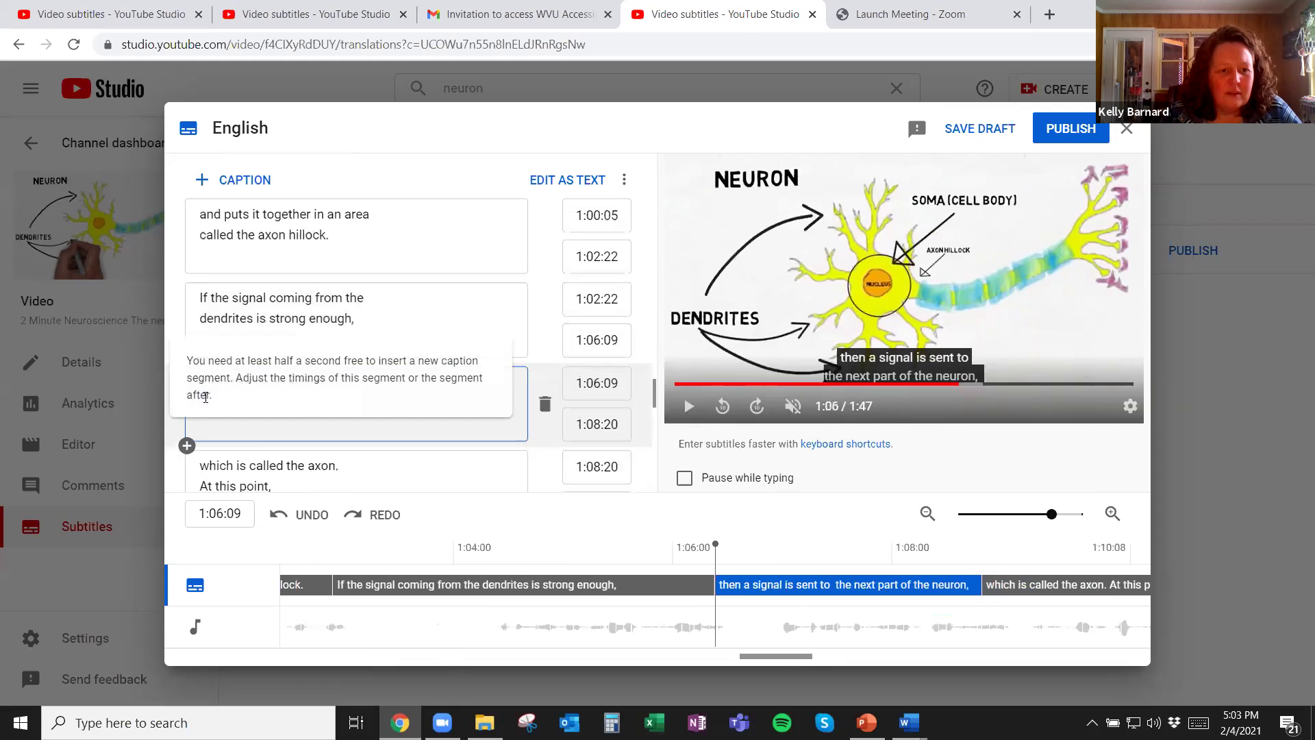
drag(227, 382, 197, 382)
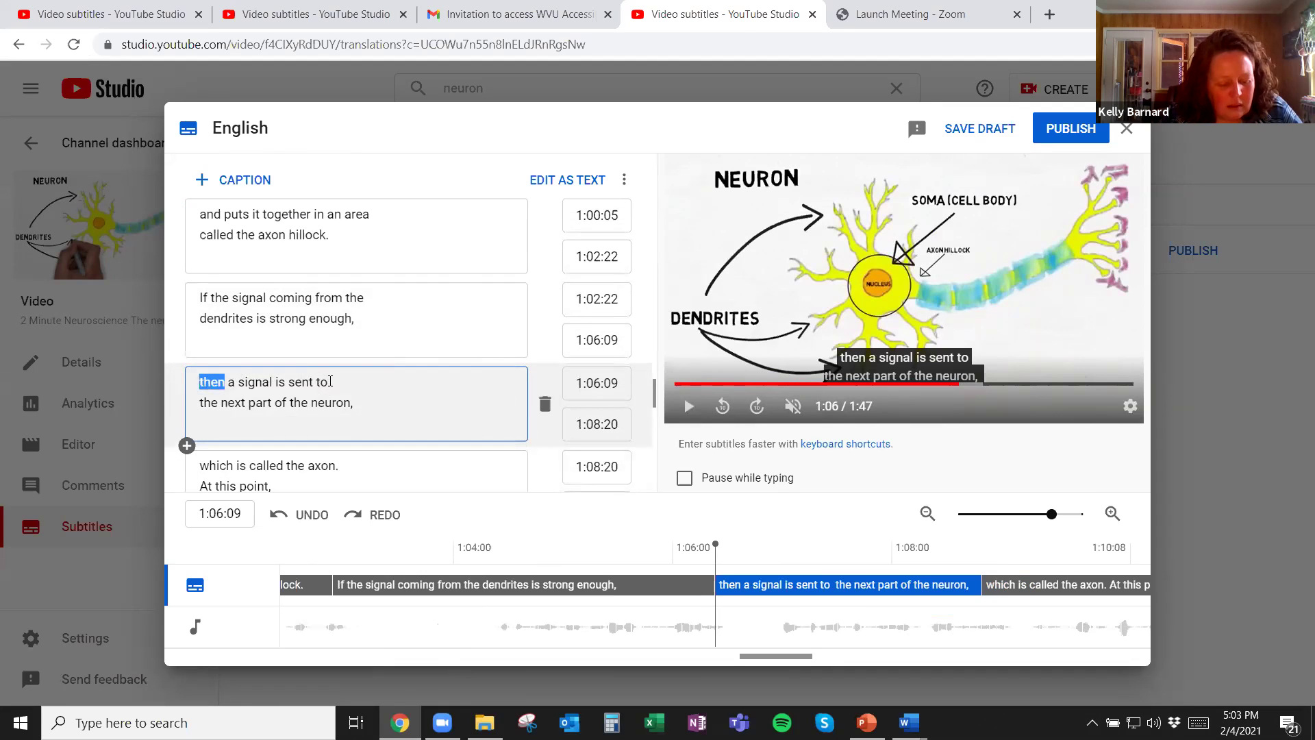
key(ctrl+x)
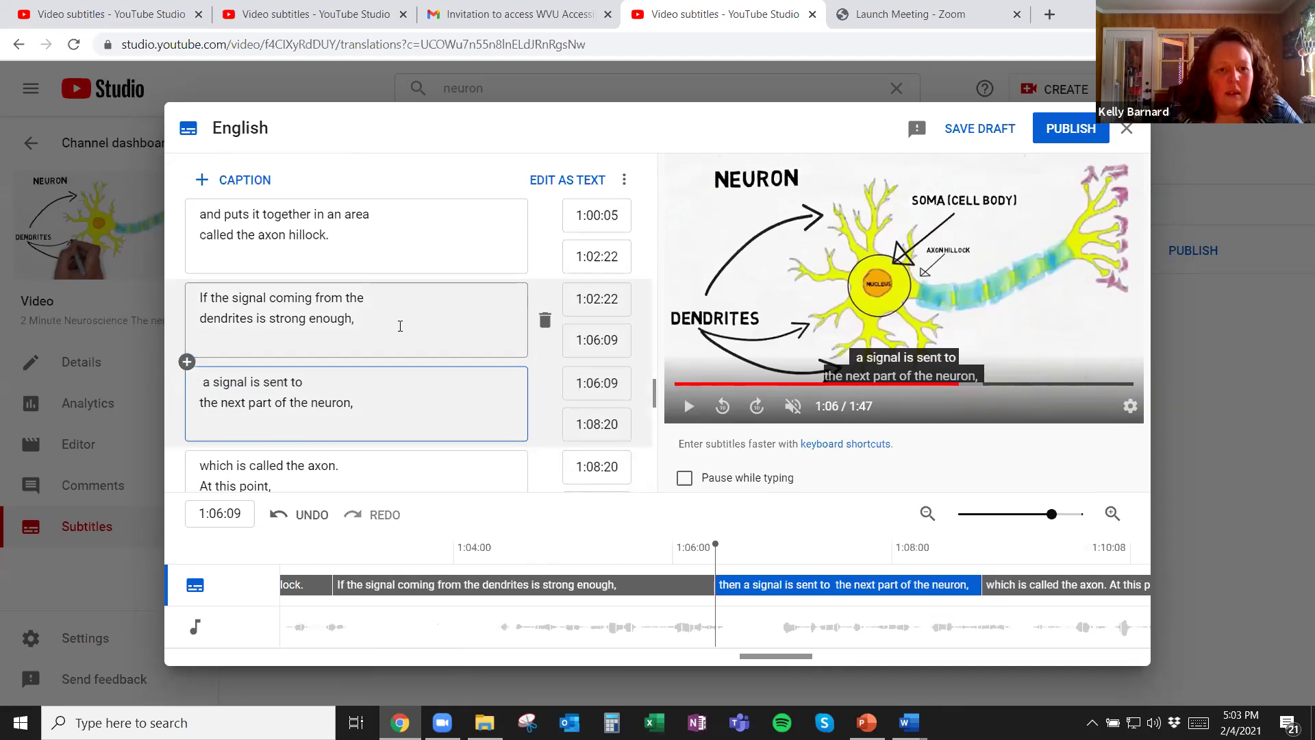
click(401, 320)
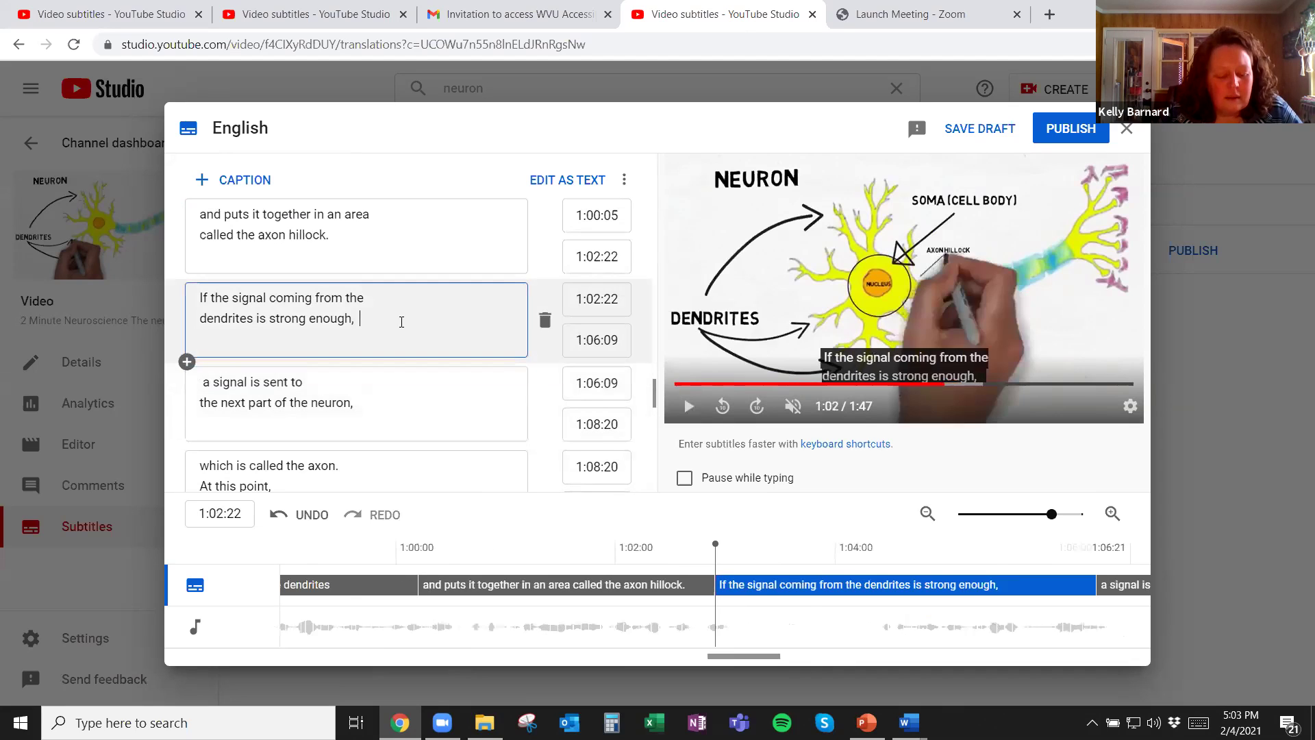
key(ctrl+v)
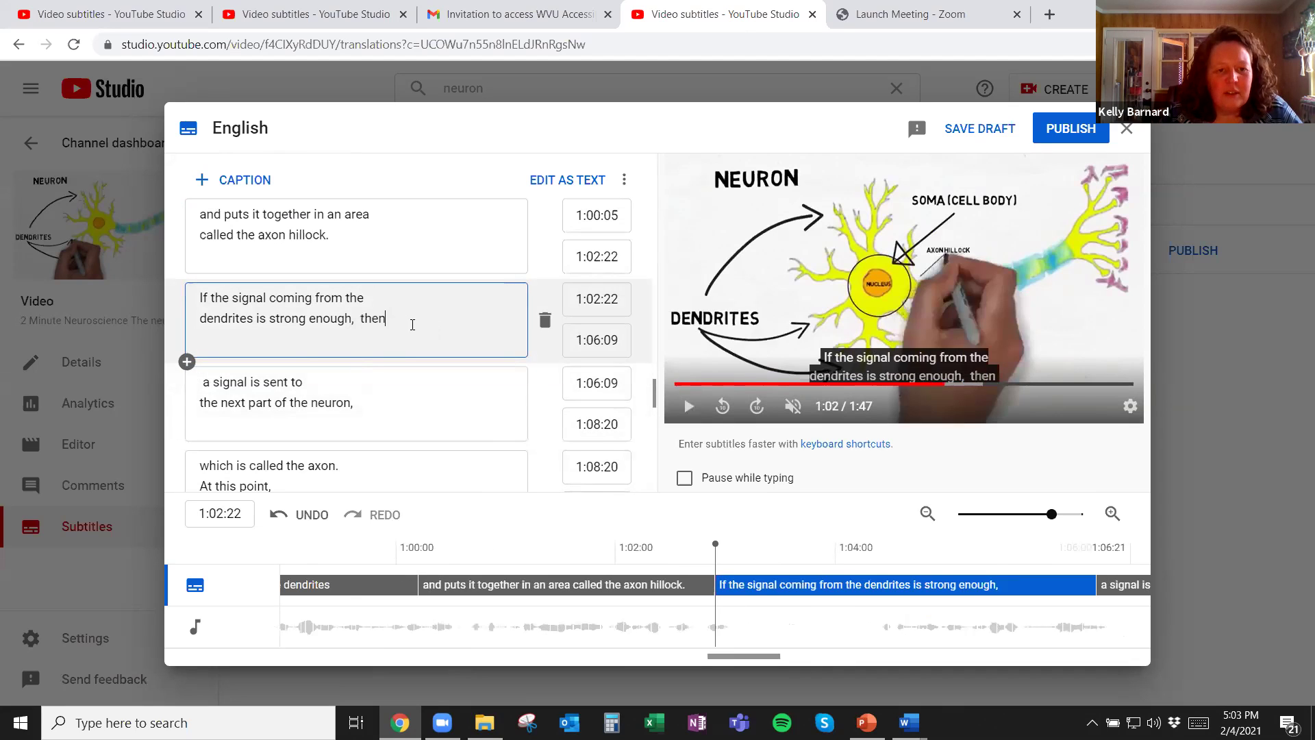
Split the "If the signal coming from the dendrites" caption after "strong enough," so "then" leads the following caption
drag(357, 318, 361, 318)
click(363, 318)
key(Return)
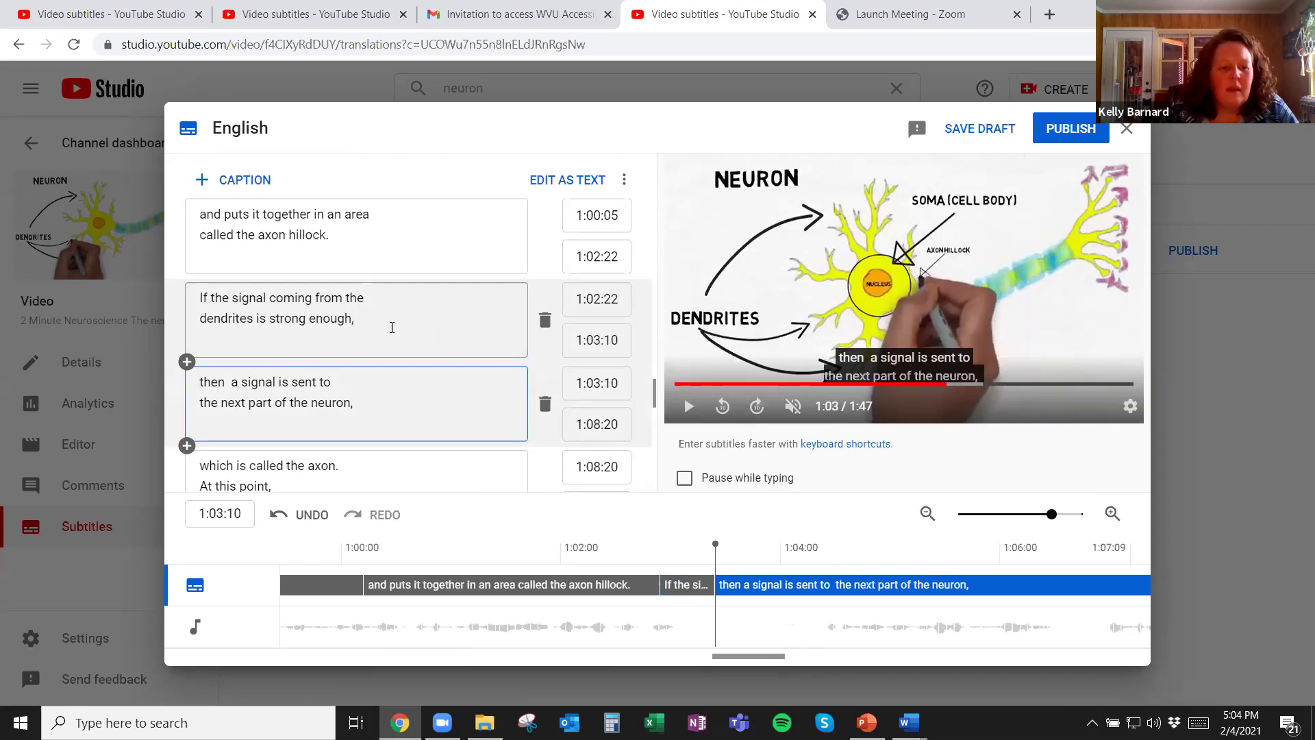
Split the "which is called the axon." caption after "axon." so "At this point," joins the start of the next caption
scroll(388, 404, down, 1)
click(383, 387)
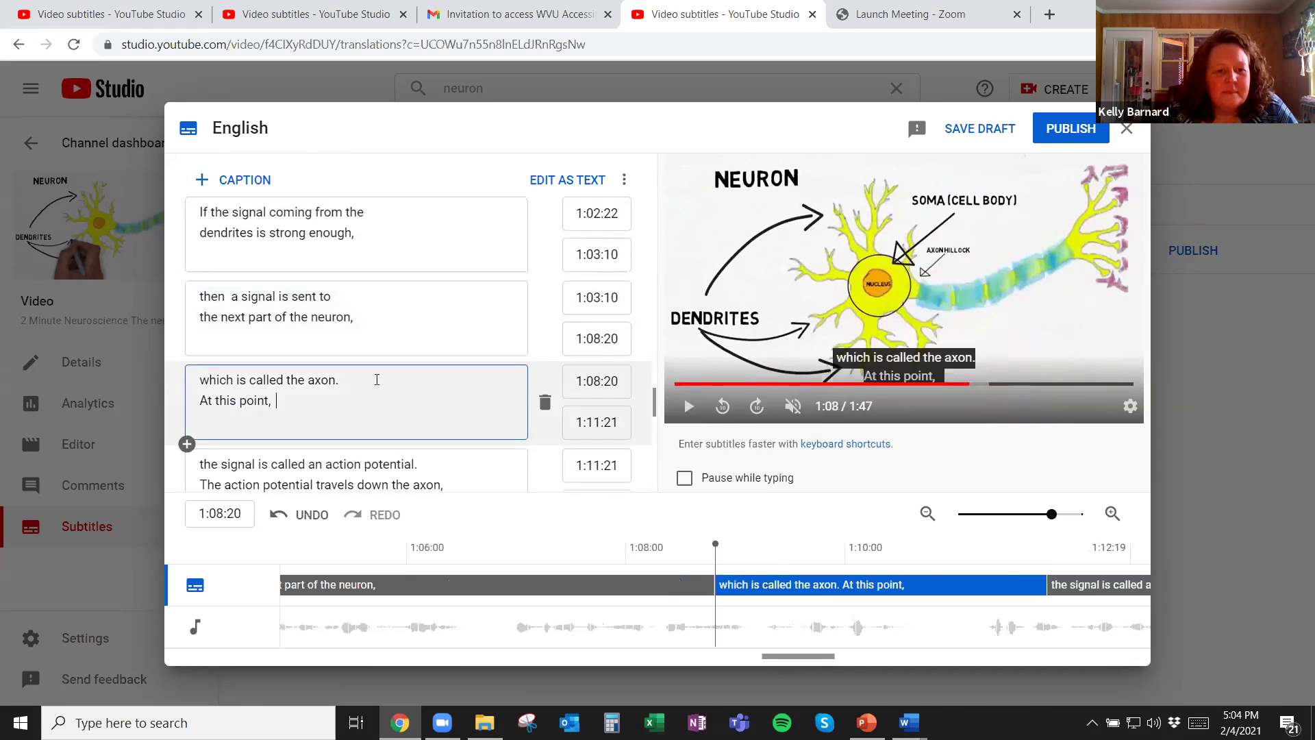
key(Return)
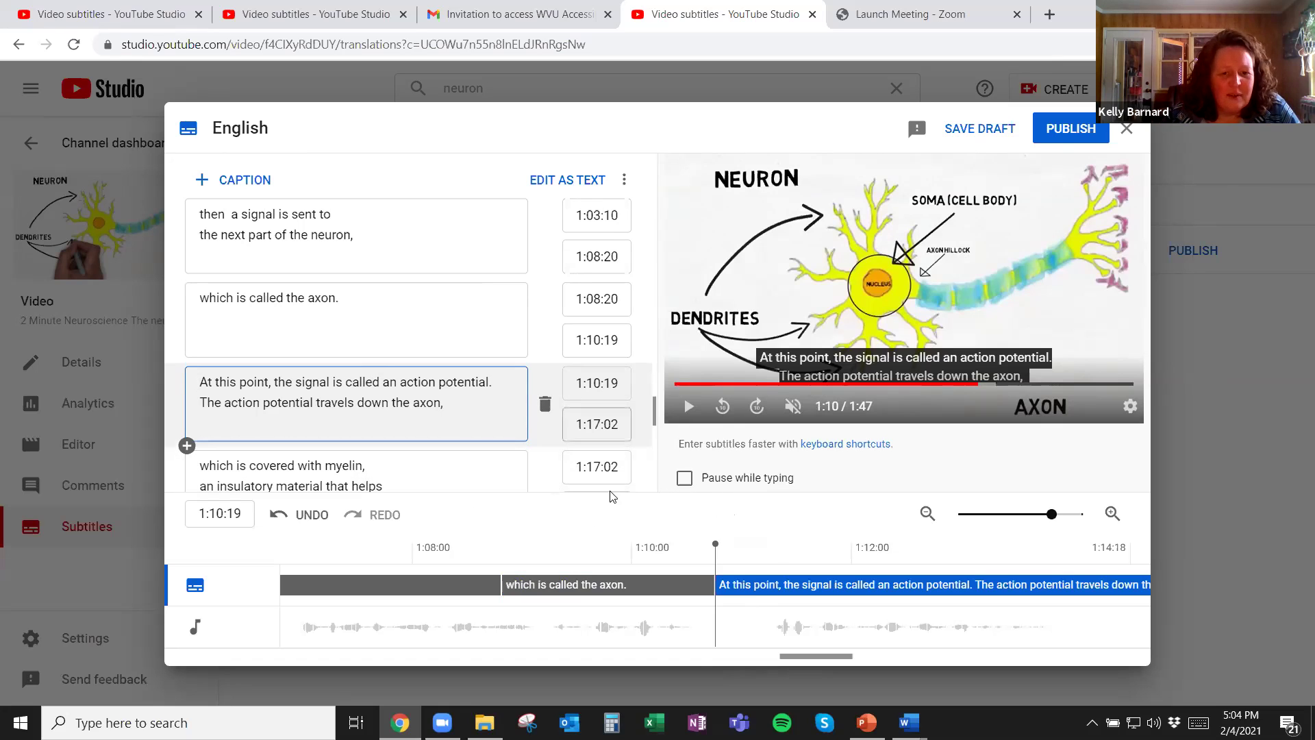
Shift the boundary between the "which is called the axon." and "At this point," captions to 1:11:09 on the timeline
click(715, 582)
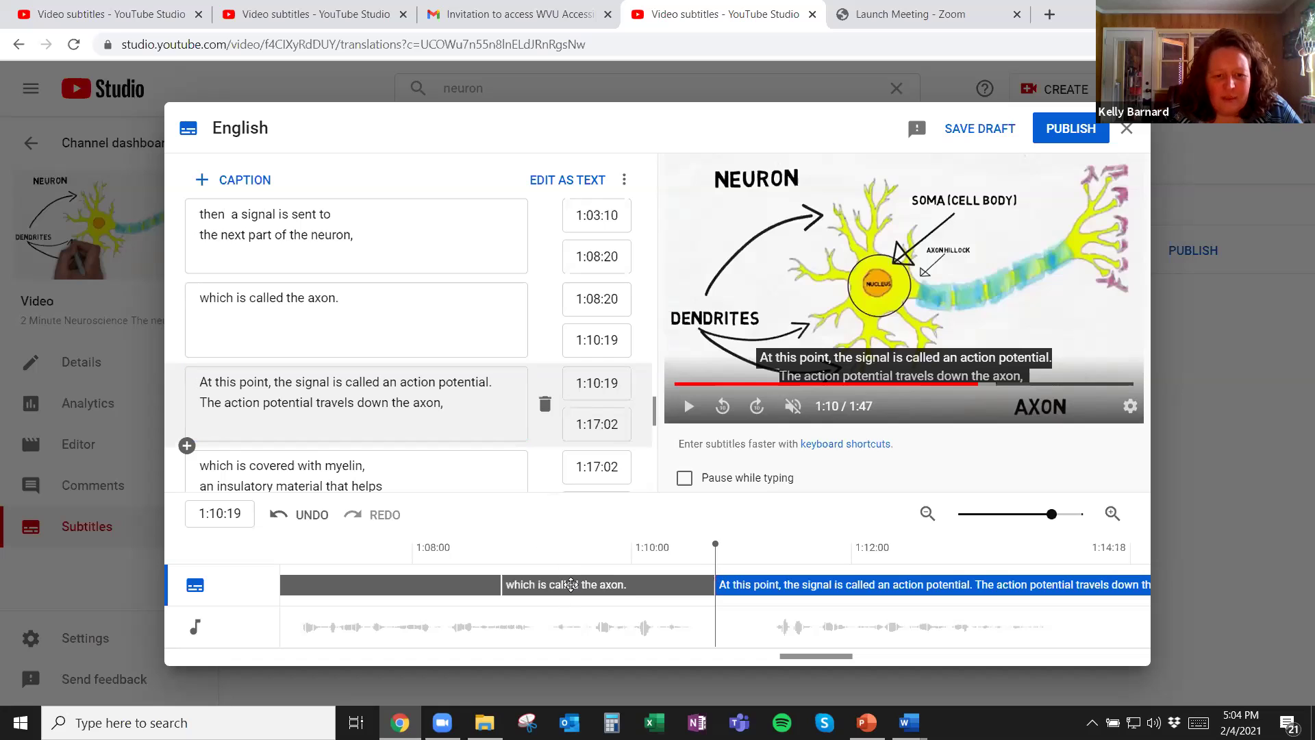
click(414, 296)
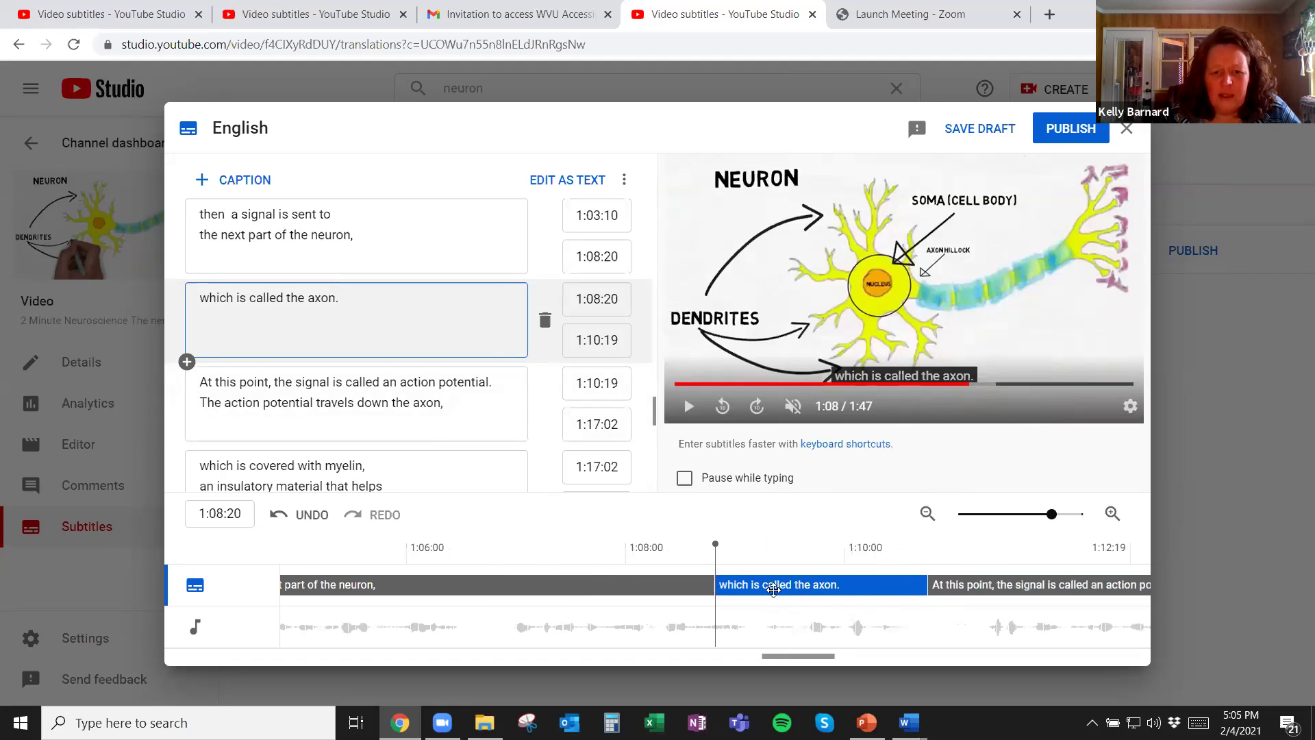
click(926, 586)
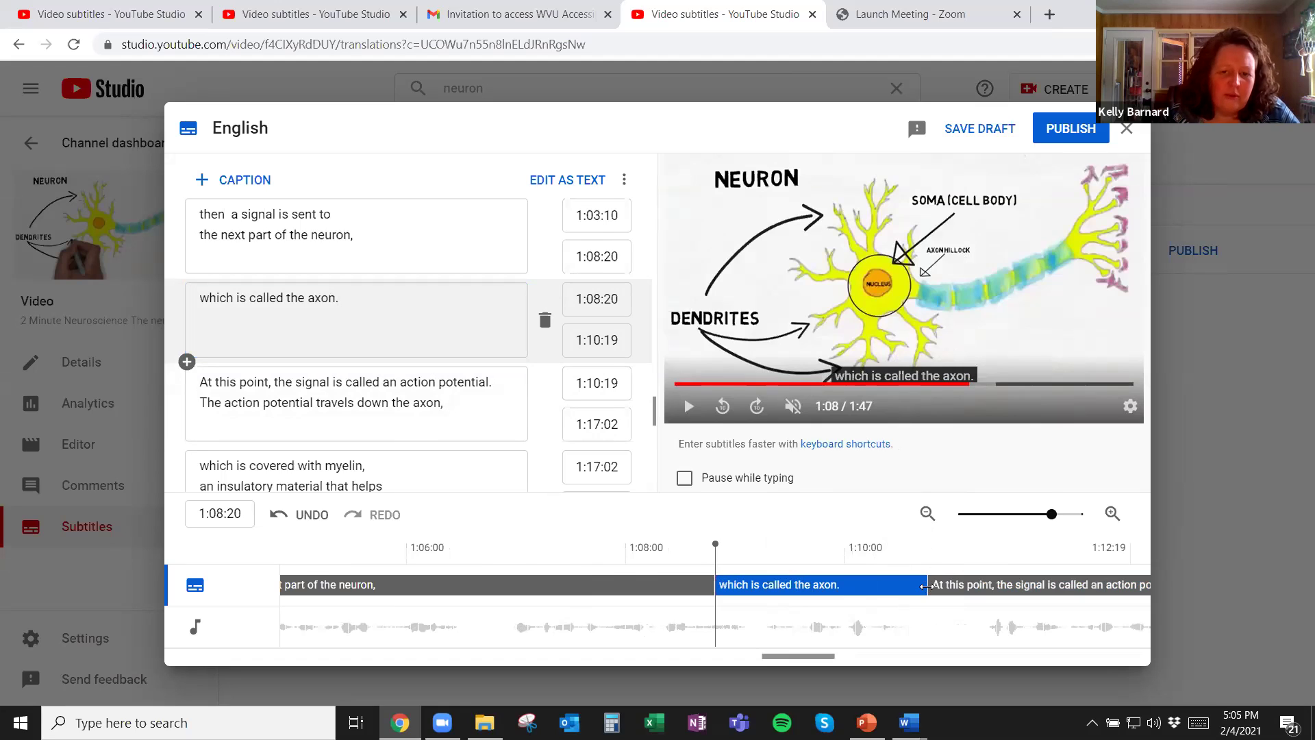
drag(926, 586, 999, 583)
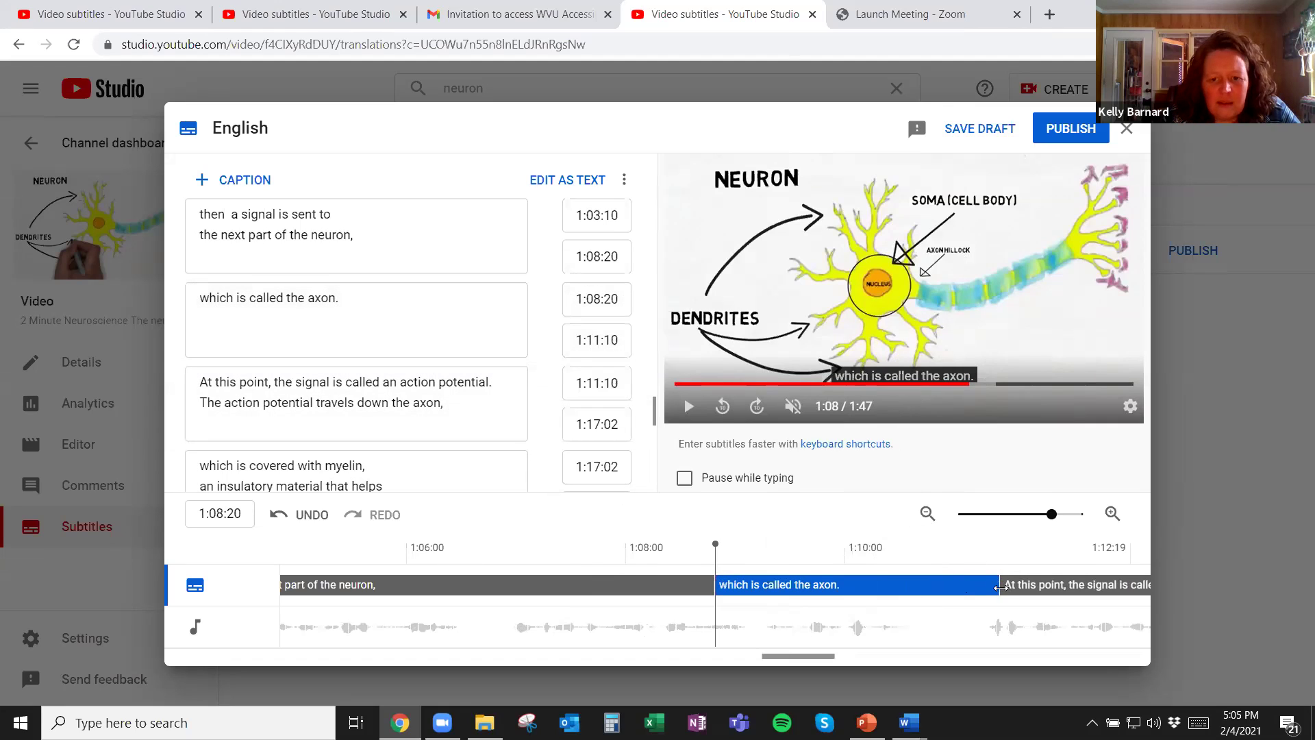
drag(993, 584, 963, 585)
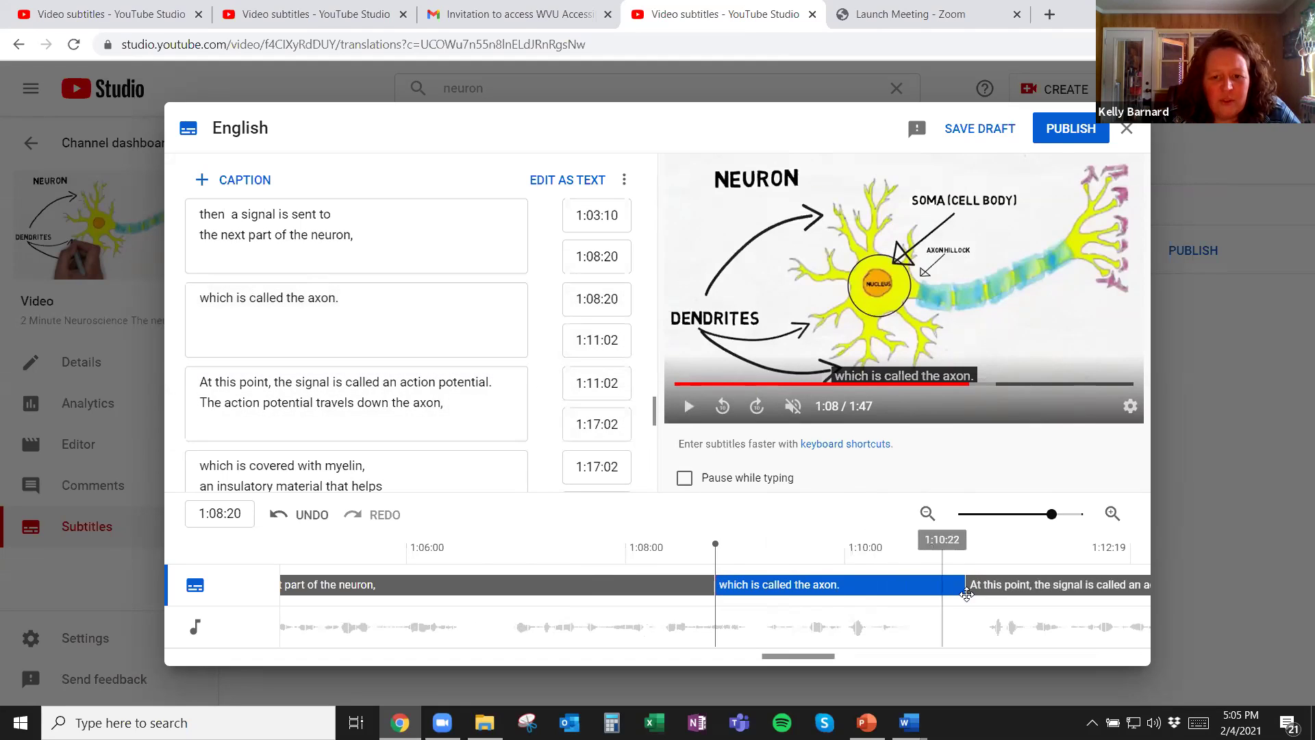
drag(968, 586, 991, 584)
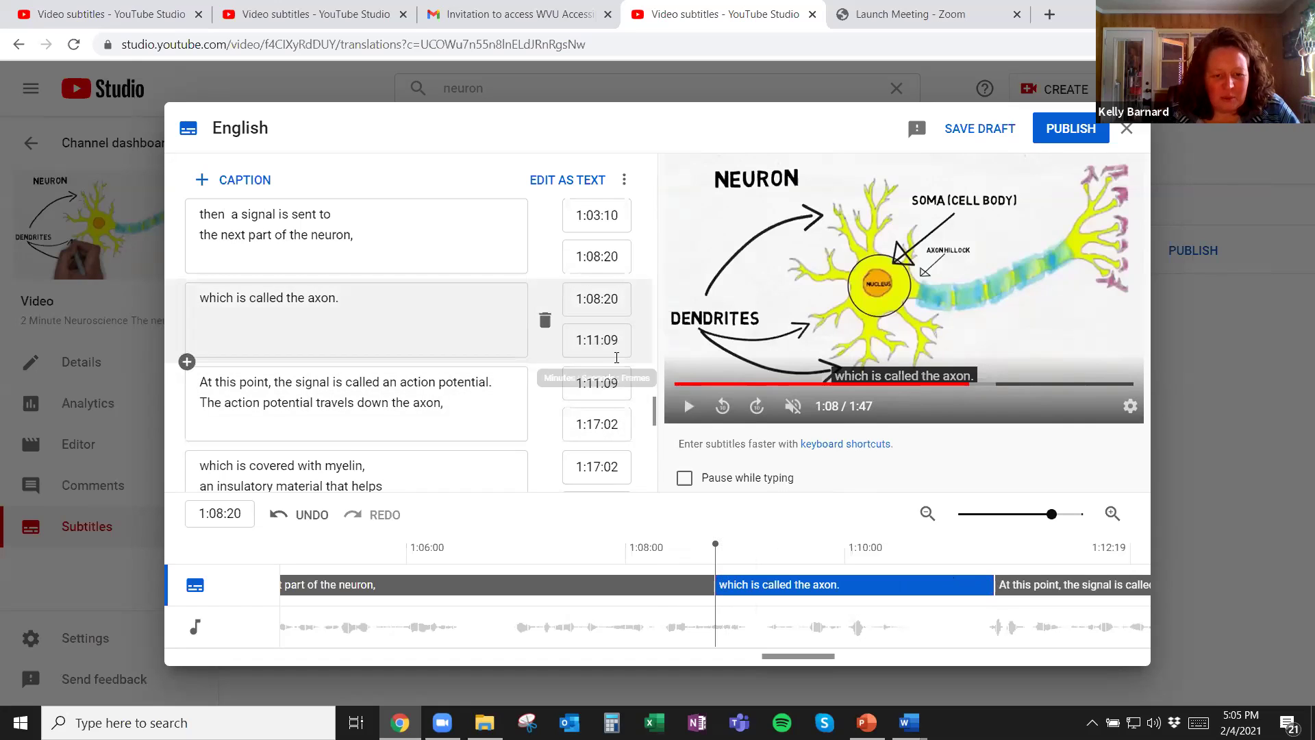
Set the end of the "which is called the axon." caption to 1:10:09 and stretch it back to 1:11:09 to meet the next caption
click(593, 339)
drag(593, 340, 600, 340)
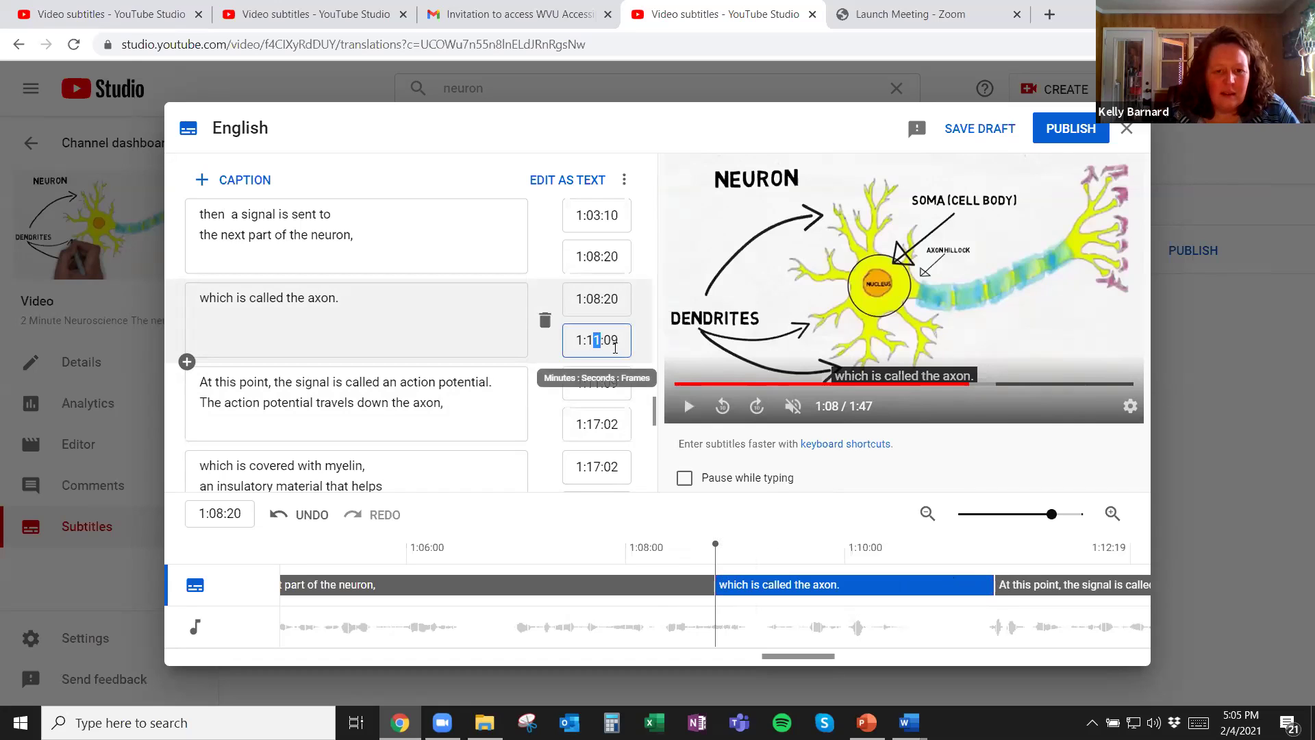
text(0)
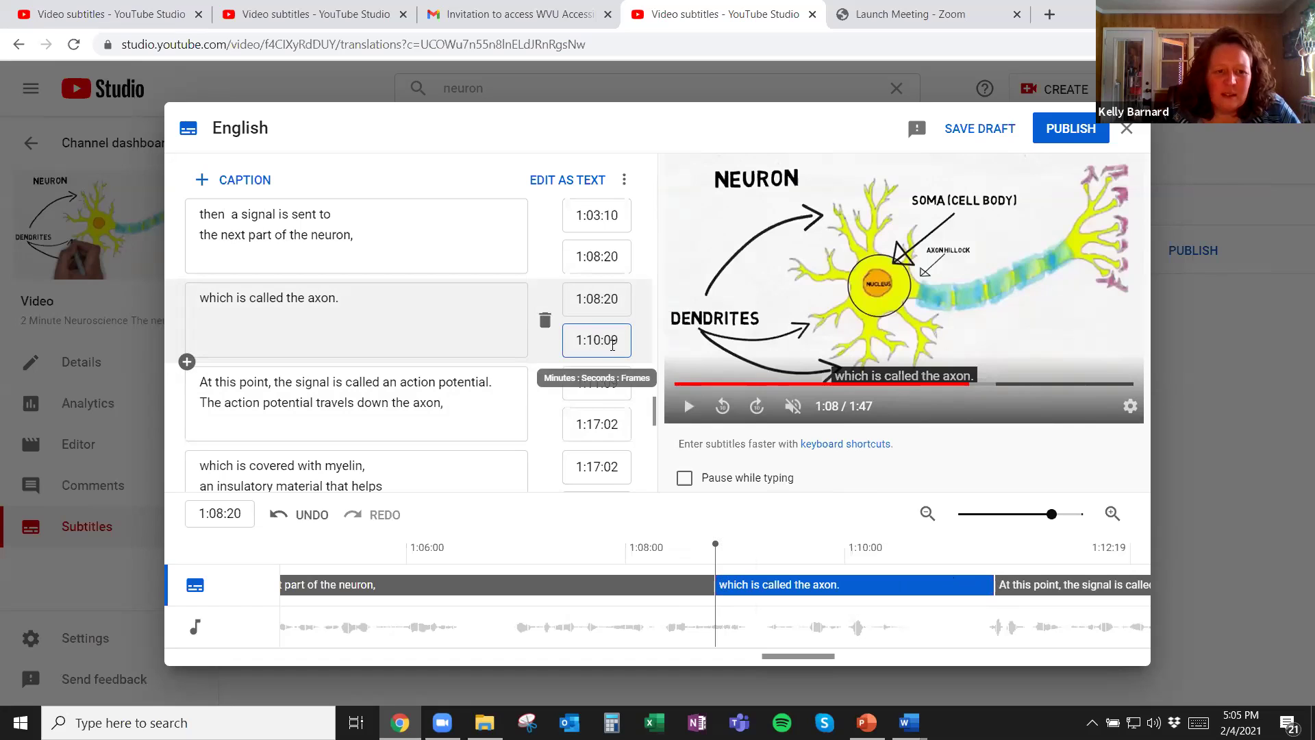
click(479, 346)
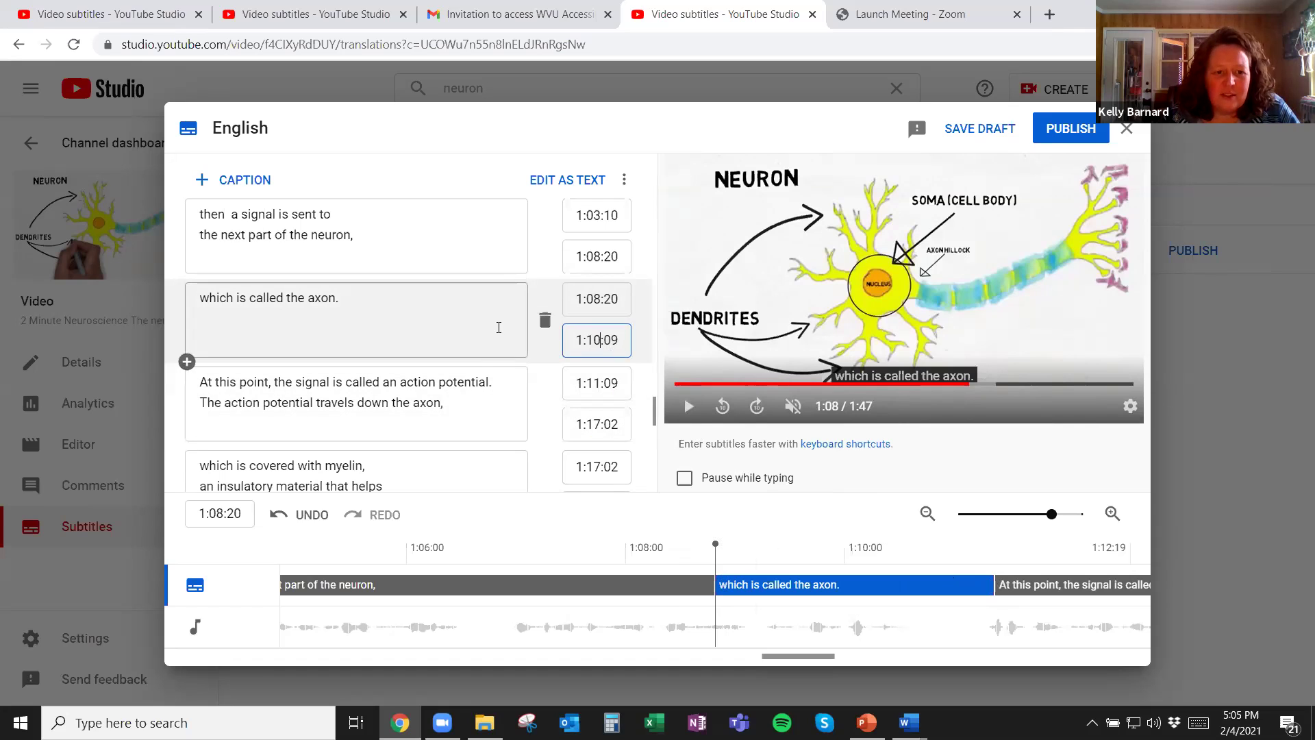
click(474, 378)
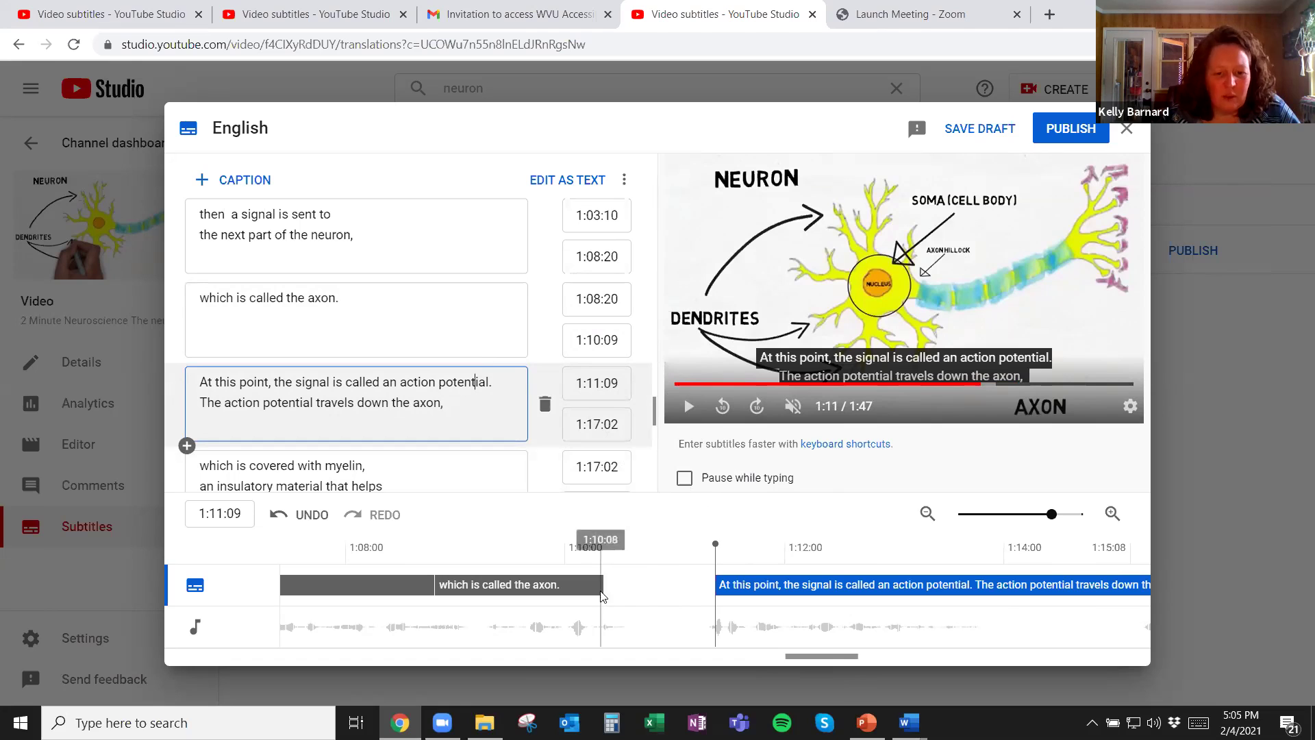
drag(603, 587, 715, 587)
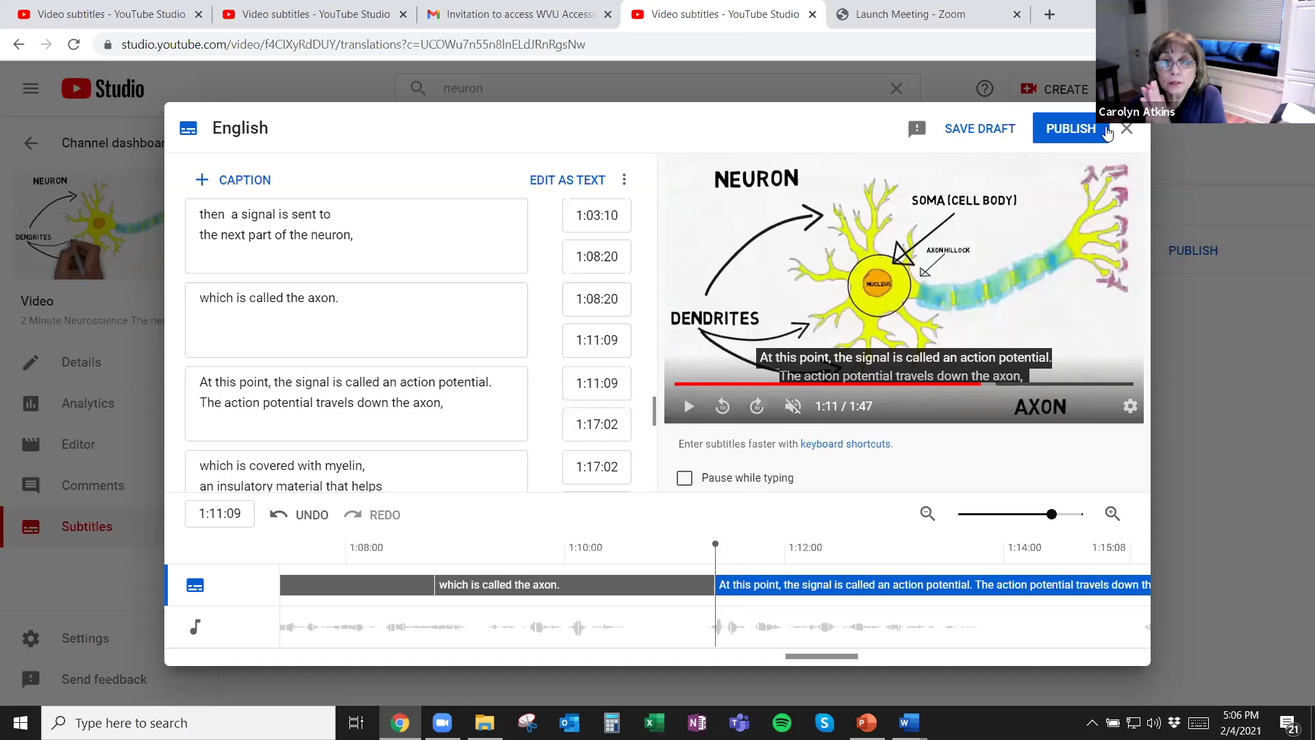
Publish the English subtitles and reopen them for editing
click(1072, 135)
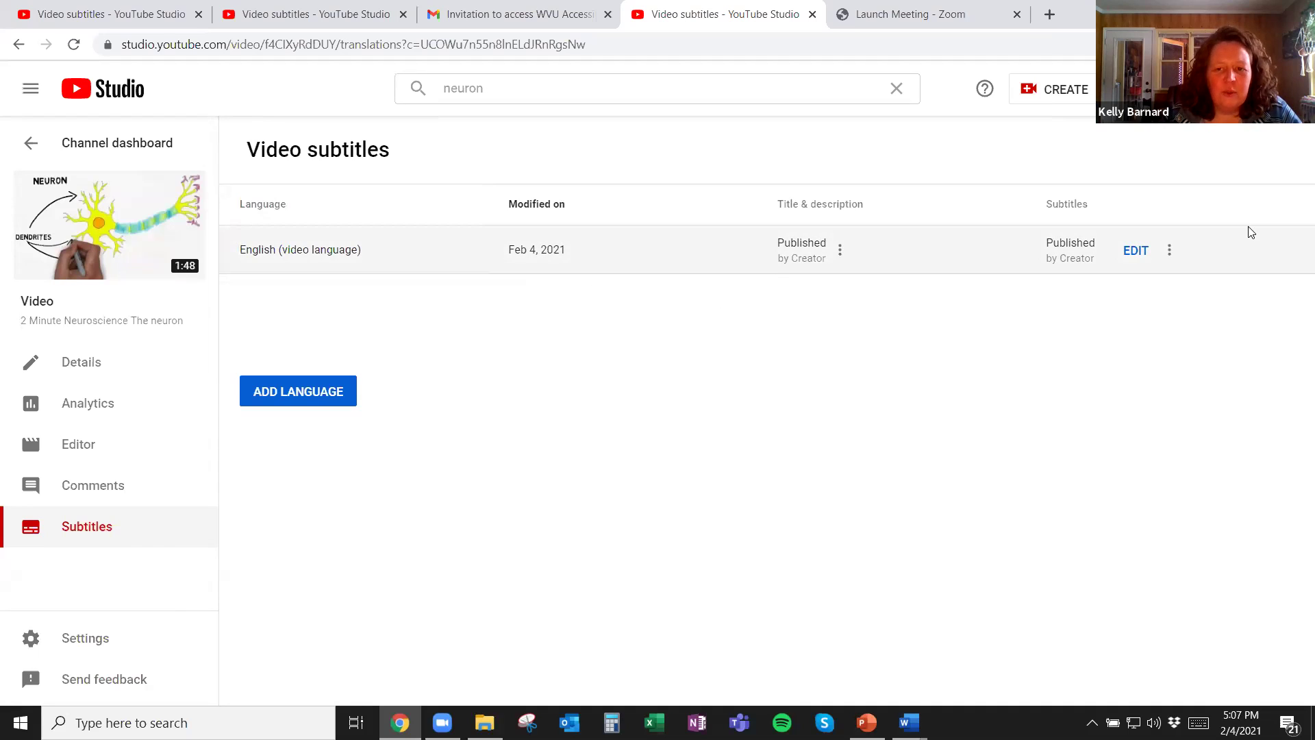
click(1138, 253)
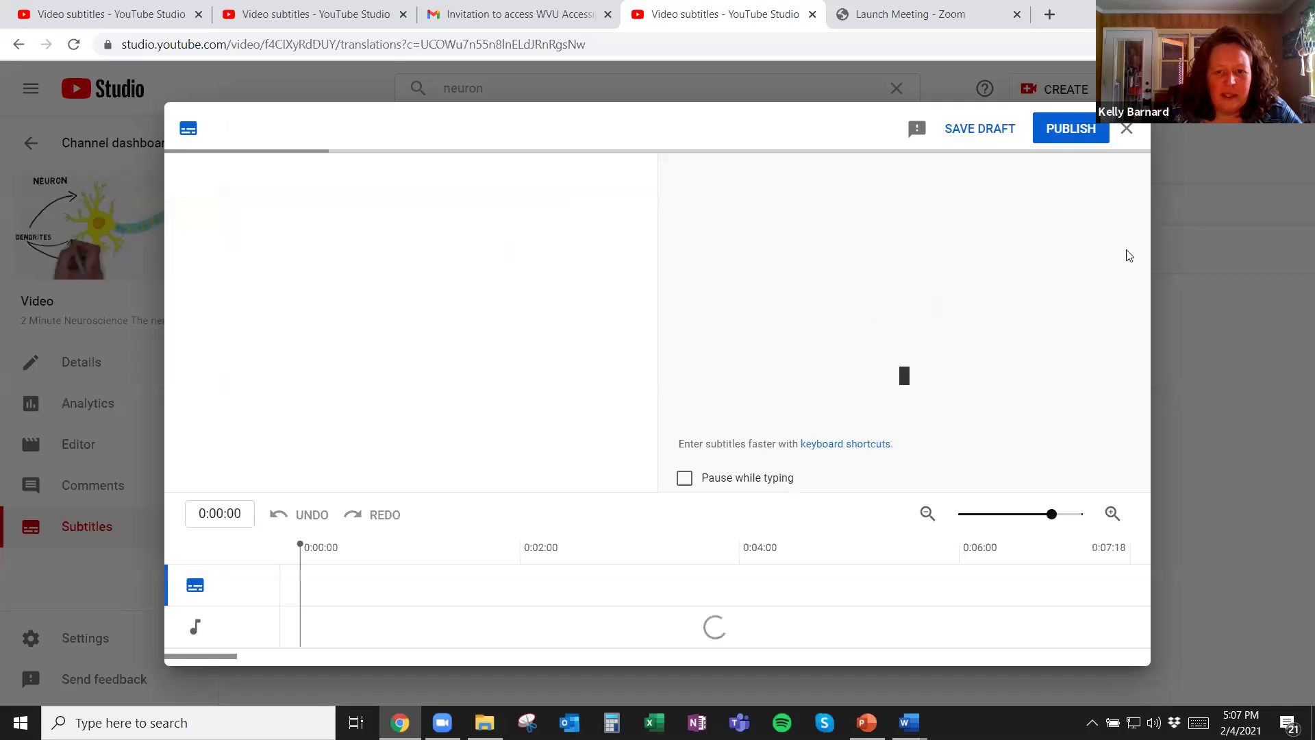